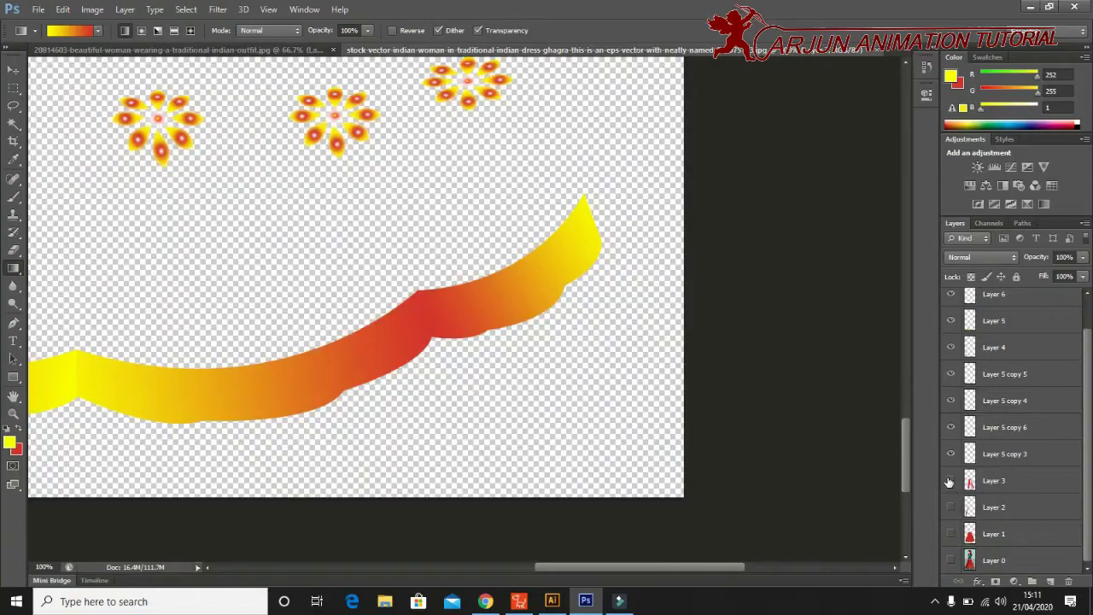
Turn Layers 3, 2 and 1 back on and zoom out to the whole flowered red lehenga.
left_click(950, 480)
left_click(951, 533)
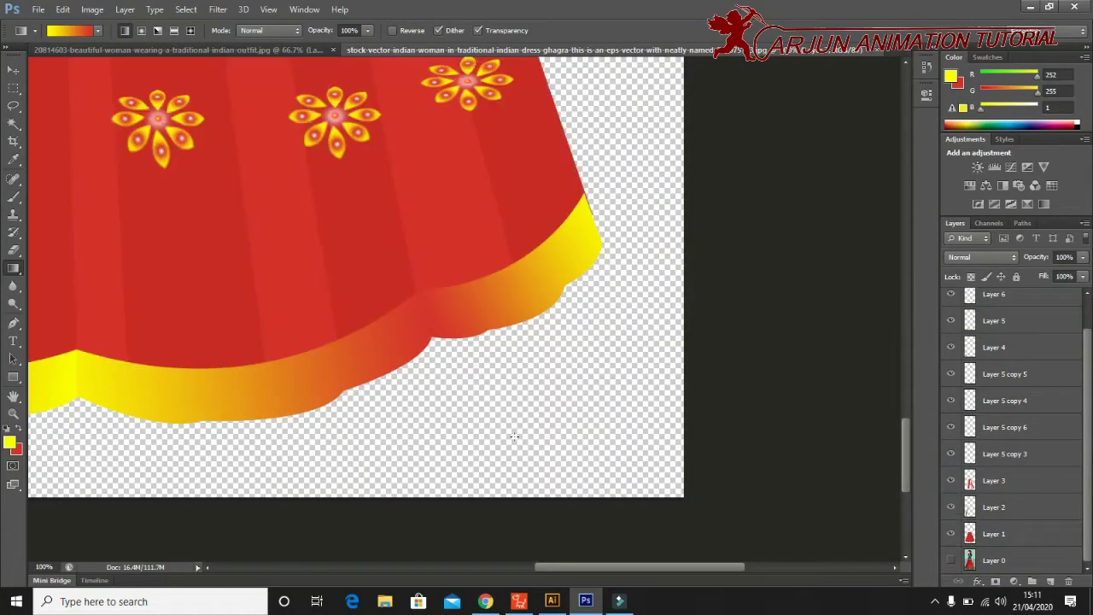
scroll(515, 442, "down", 1)
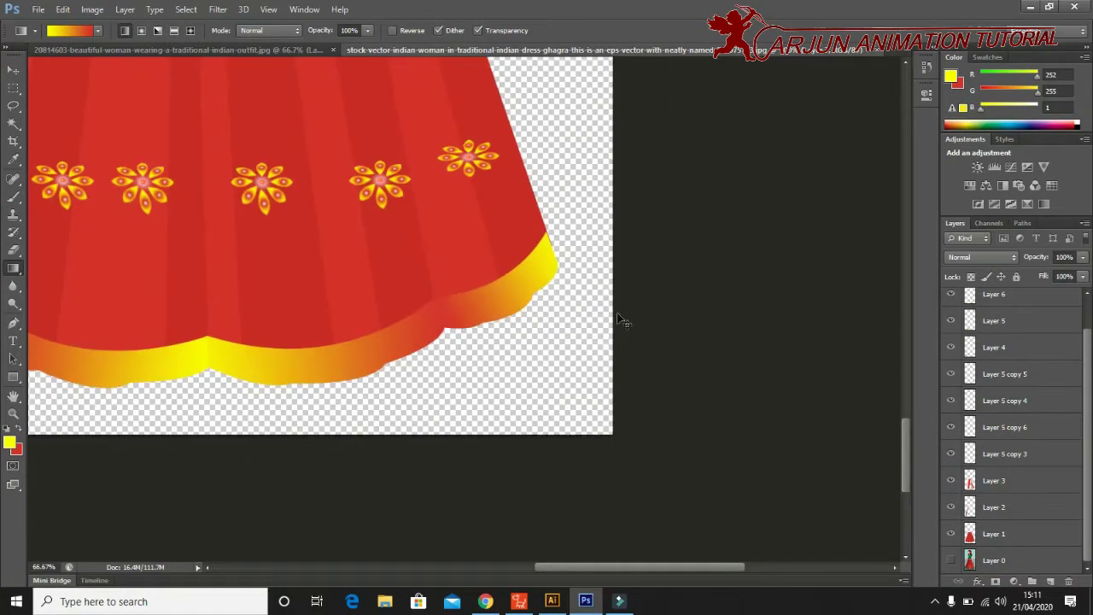
scroll(625, 319, "down", 1)
scroll(566, 288, "down", 1)
scroll(572, 292, "down", 1)
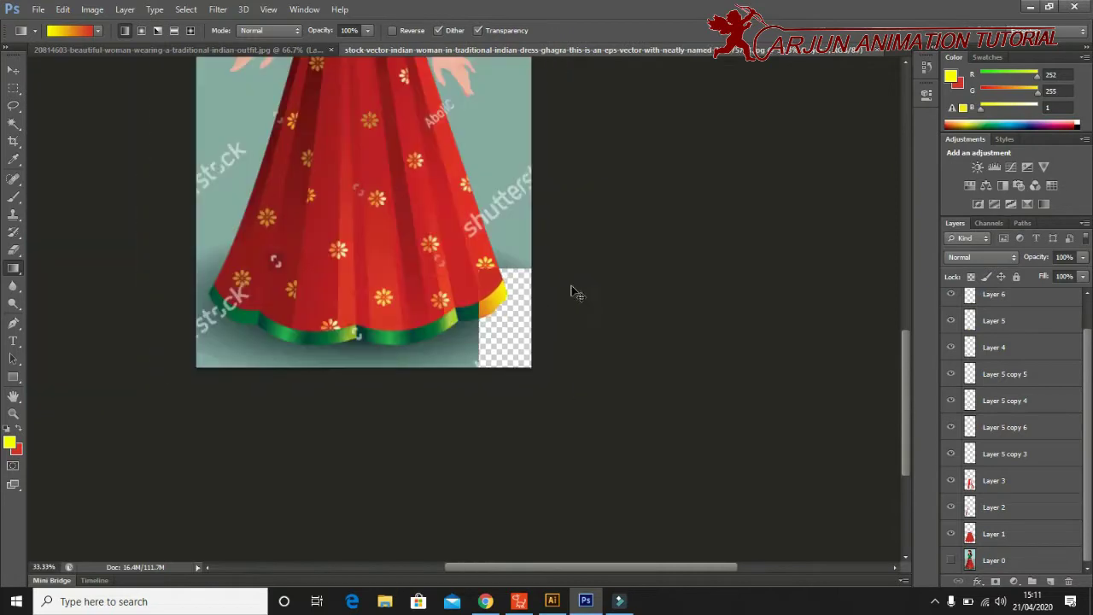
scroll(577, 314, "up", 1)
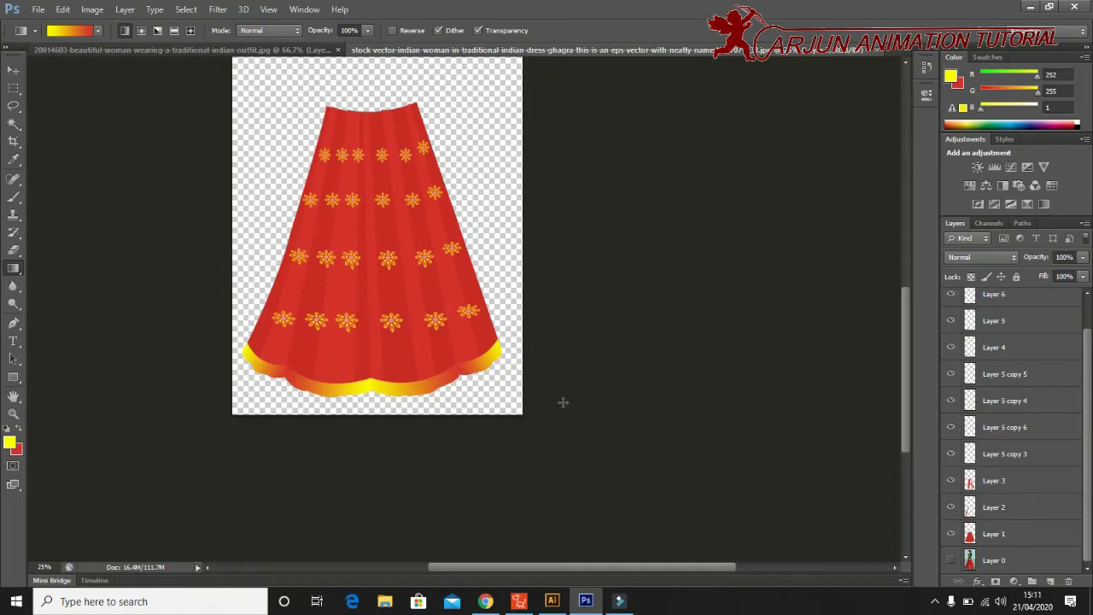
scroll(563, 408, "up", 1)
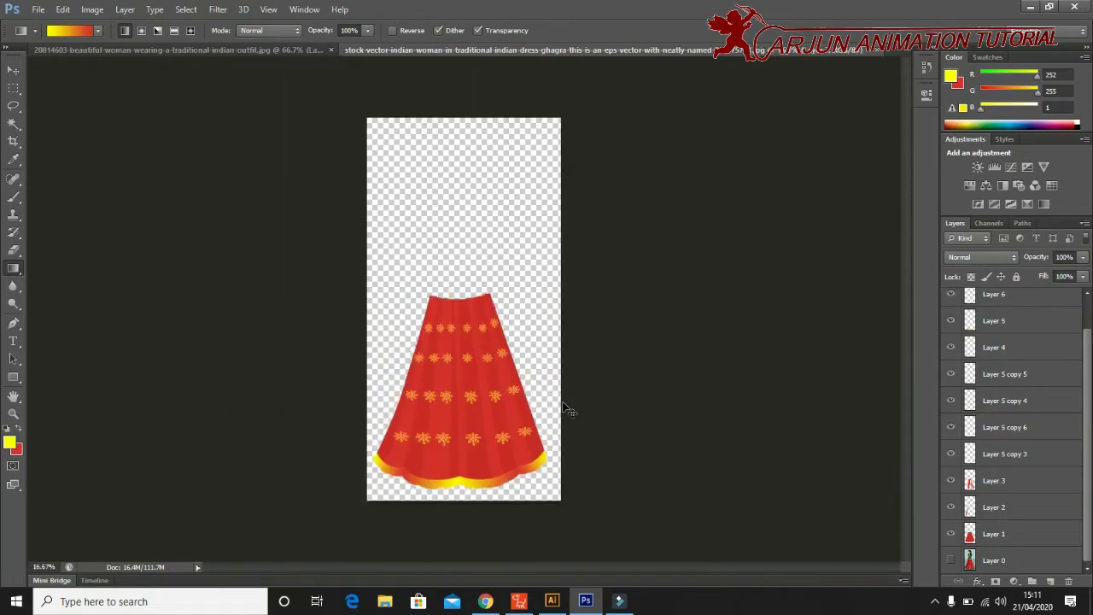
scroll(564, 408, "up", 1)
scroll(564, 408, "up", 1)
scroll(564, 409, "up", 1)
scroll(564, 408, "up", 2)
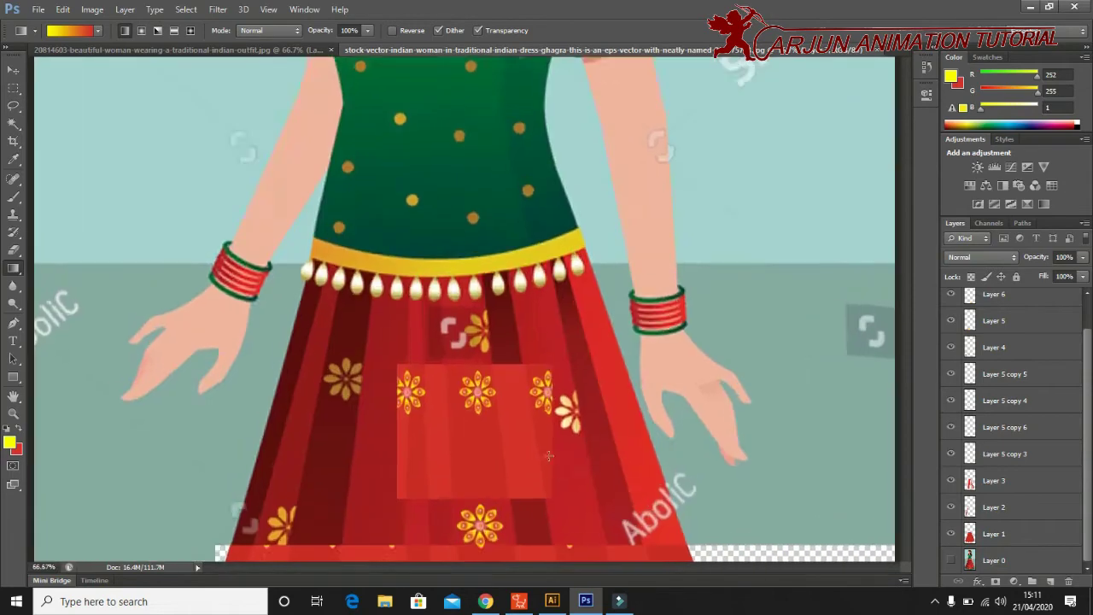
scroll(600, 385, "down", 2)
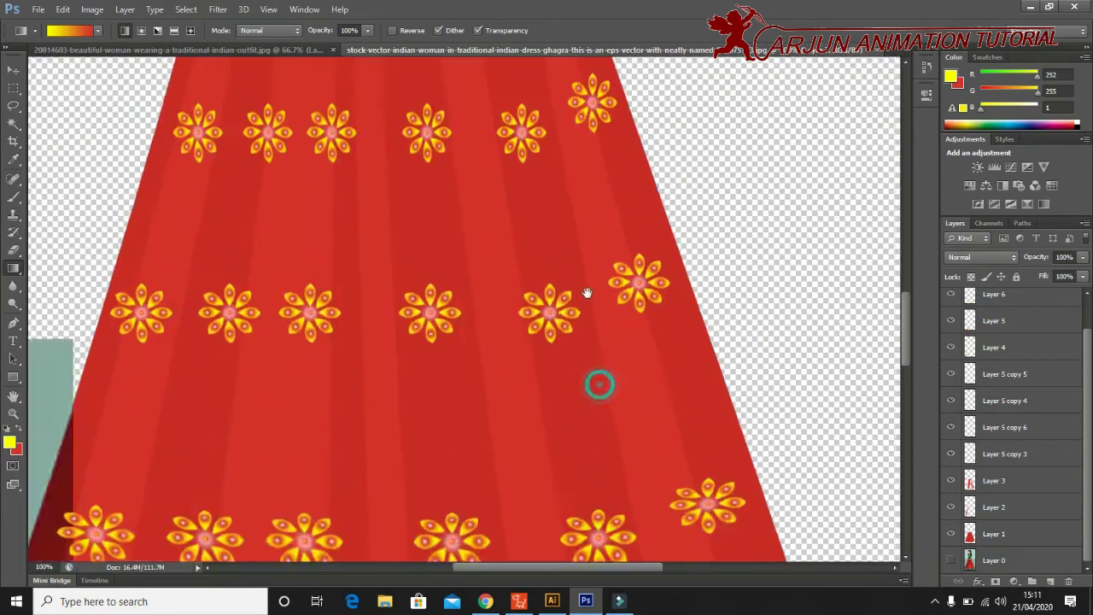
scroll(586, 293, "down", 2)
scroll(581, 234, "down", 2)
scroll(603, 293, "down", 2)
left_click_drag(618, 331, 982, 363)
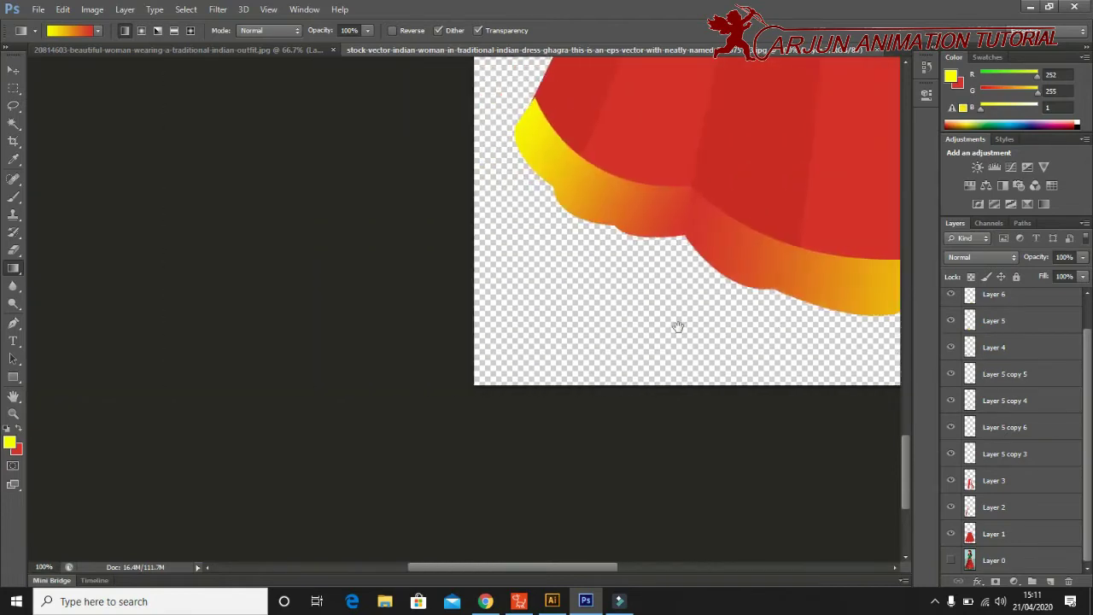
left_click_drag(676, 332, 685, 365)
scroll(708, 342, "right", 2)
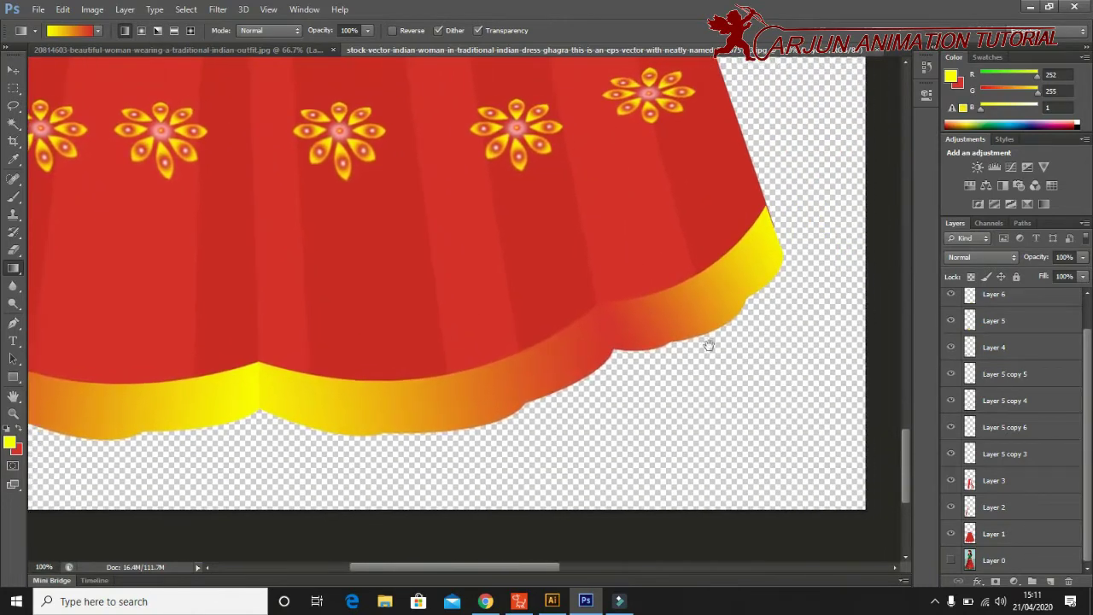
scroll(683, 359, "up", 2)
scroll(706, 393, "up", 1)
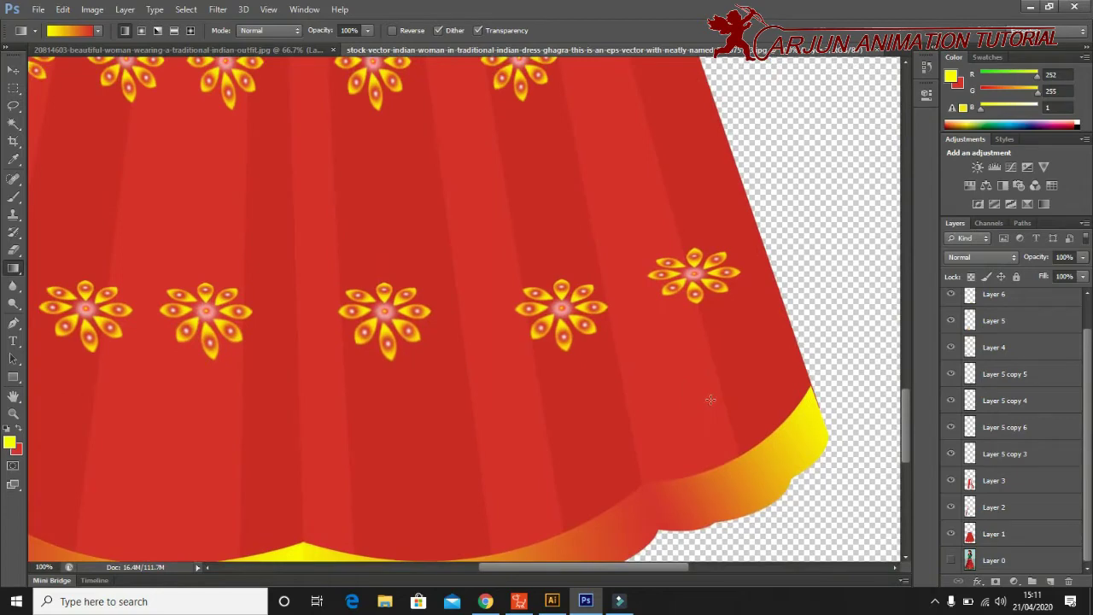
scroll(712, 402, "down", 2)
scroll(714, 398, "down", 1)
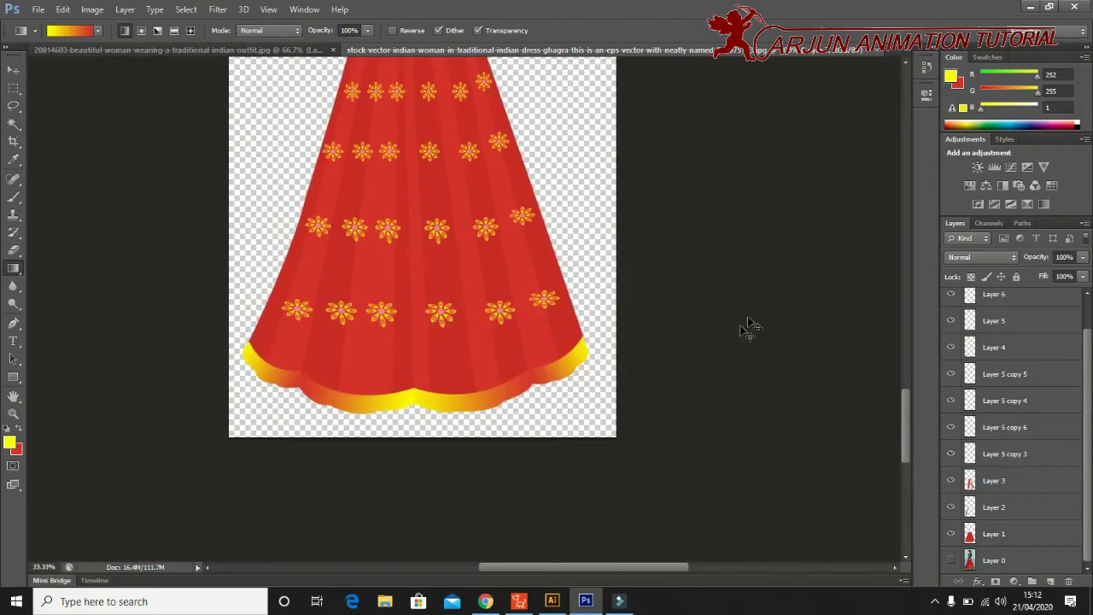
scroll(752, 320, "down", 1)
scroll(762, 303, "down", 2)
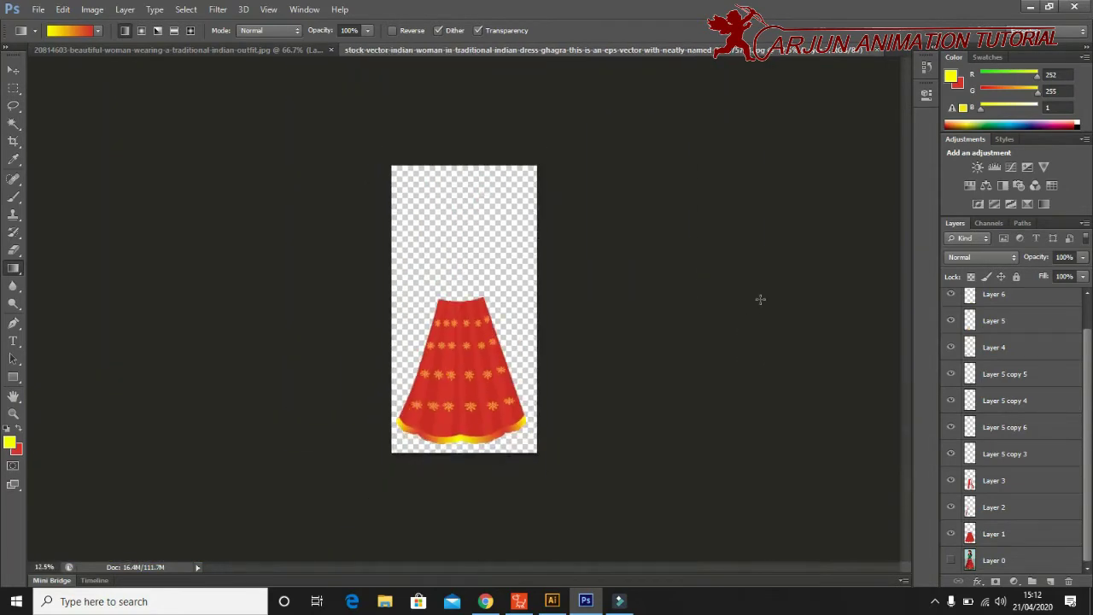
scroll(762, 303, "up", 1)
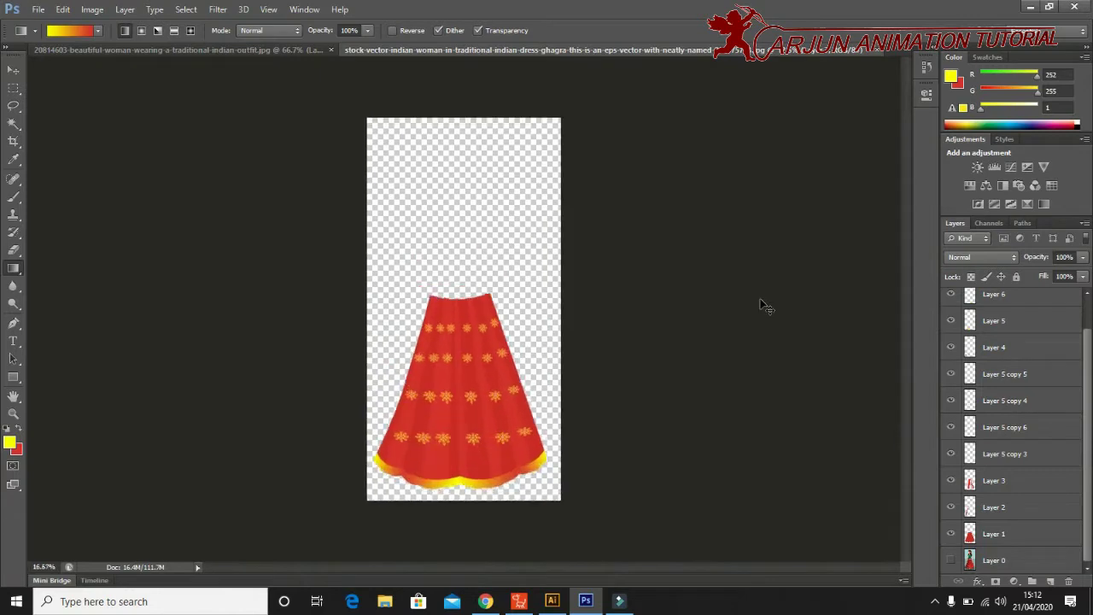
scroll(765, 306, "up", 1)
scroll(764, 305, "up", 1)
scroll(762, 301, "up", 1)
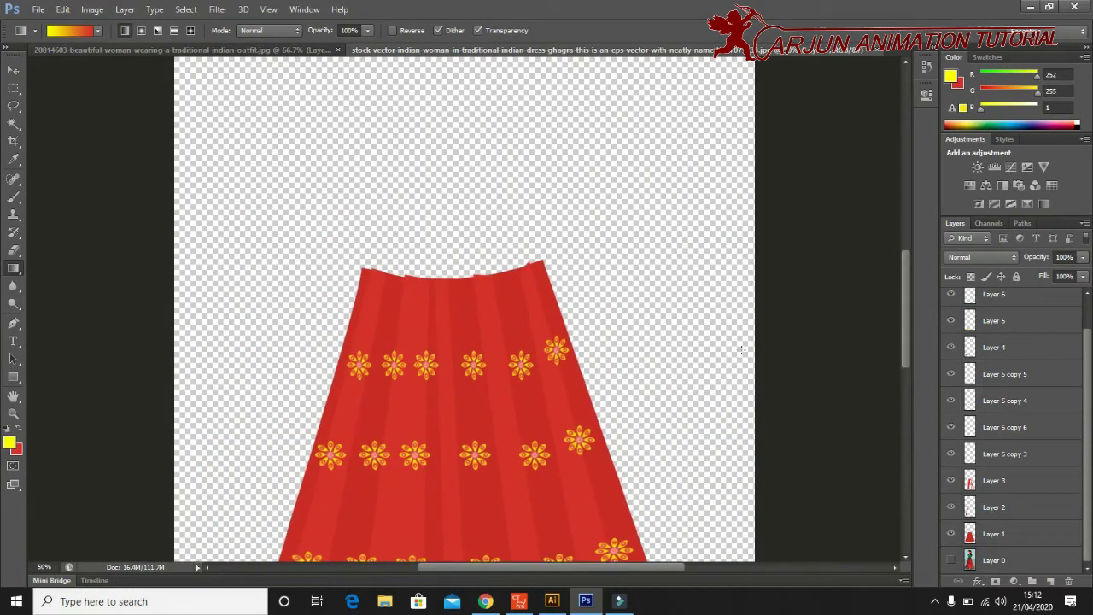
left_click_drag(698, 361, 699, 182)
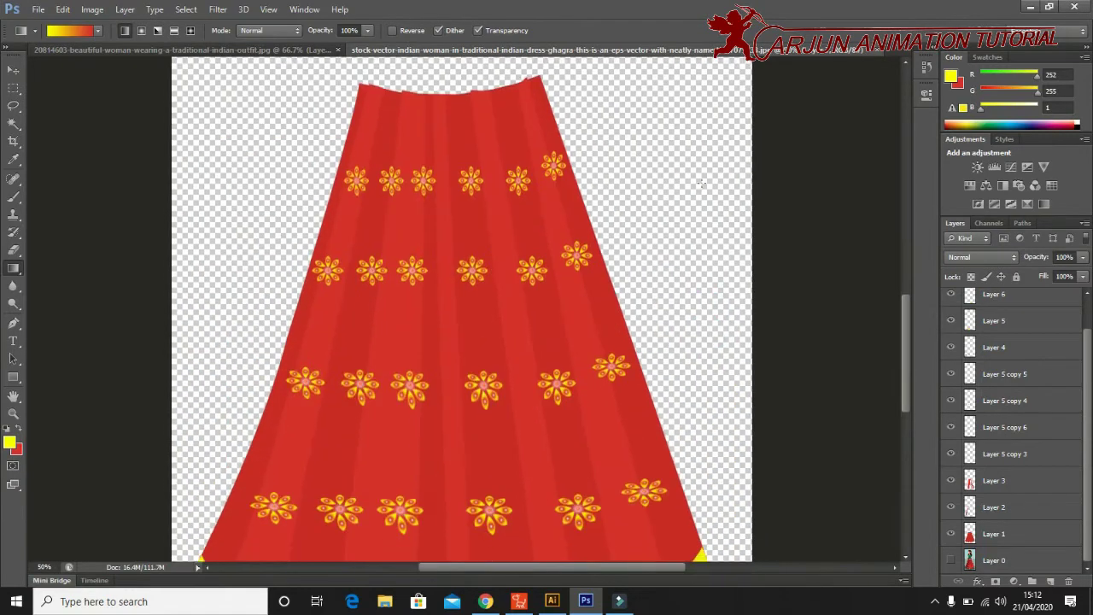
scroll(705, 188, "down", 1)
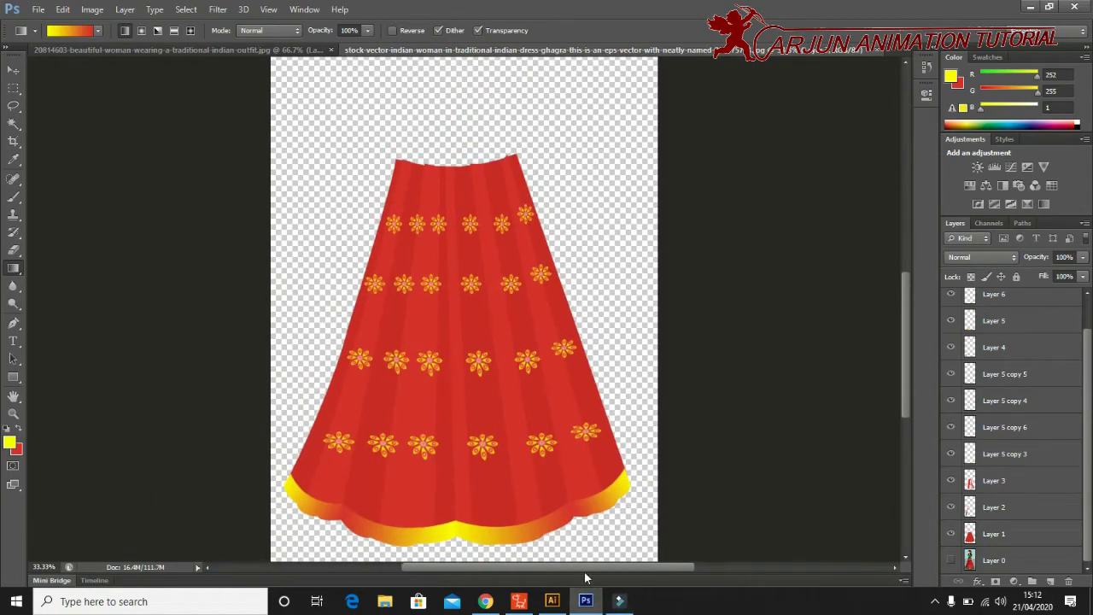
scroll(585, 572, "left", 2)
scroll(585, 566, "left", 2)
scroll(664, 495, "down", 1)
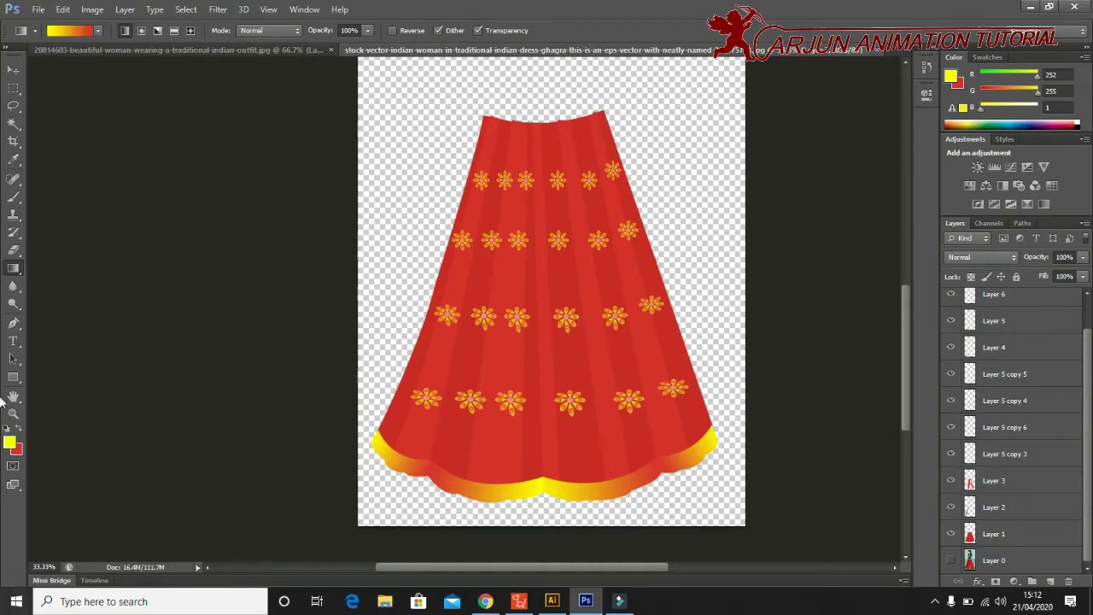
scroll(547, 393, "up", 2)
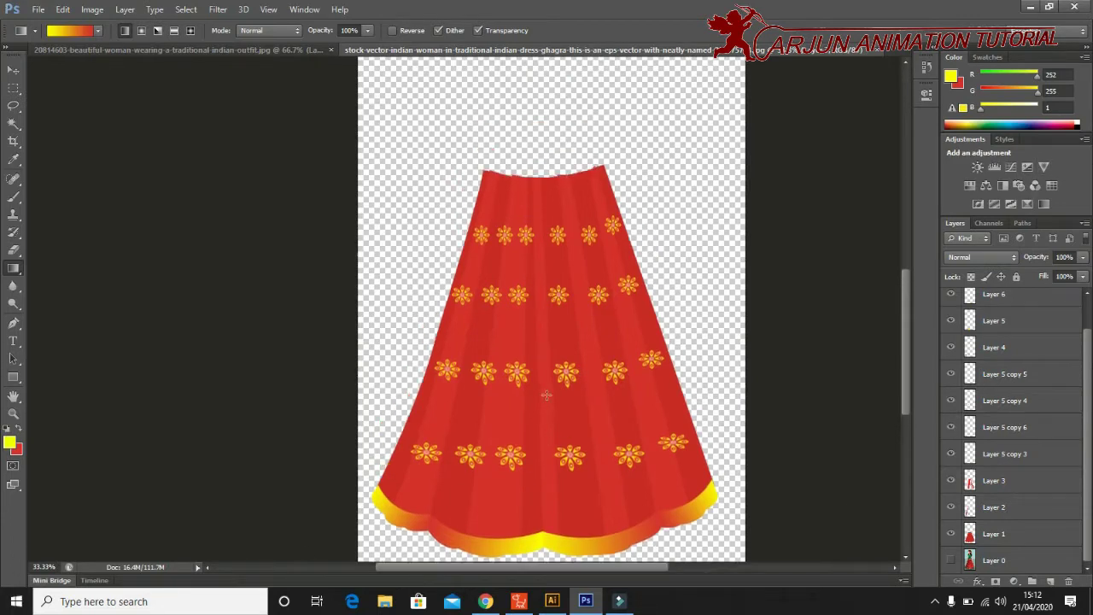
scroll(651, 438, "up", 3)
Save the artwork as 'female character design 1.psd' with Maximize Compatibility accepted.
left_click(37, 10)
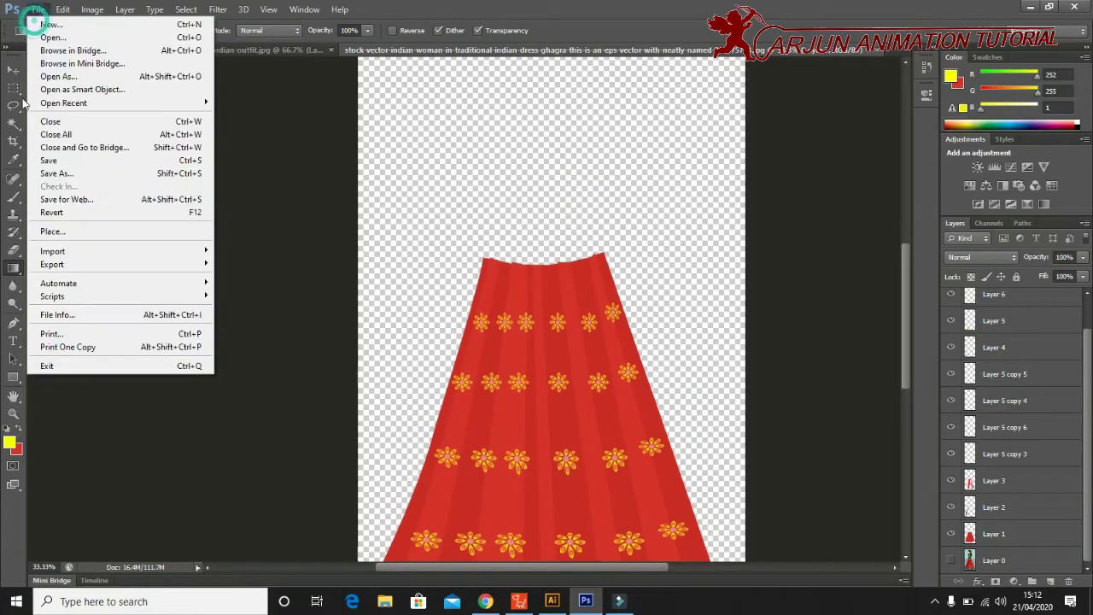
left_click(78, 164)
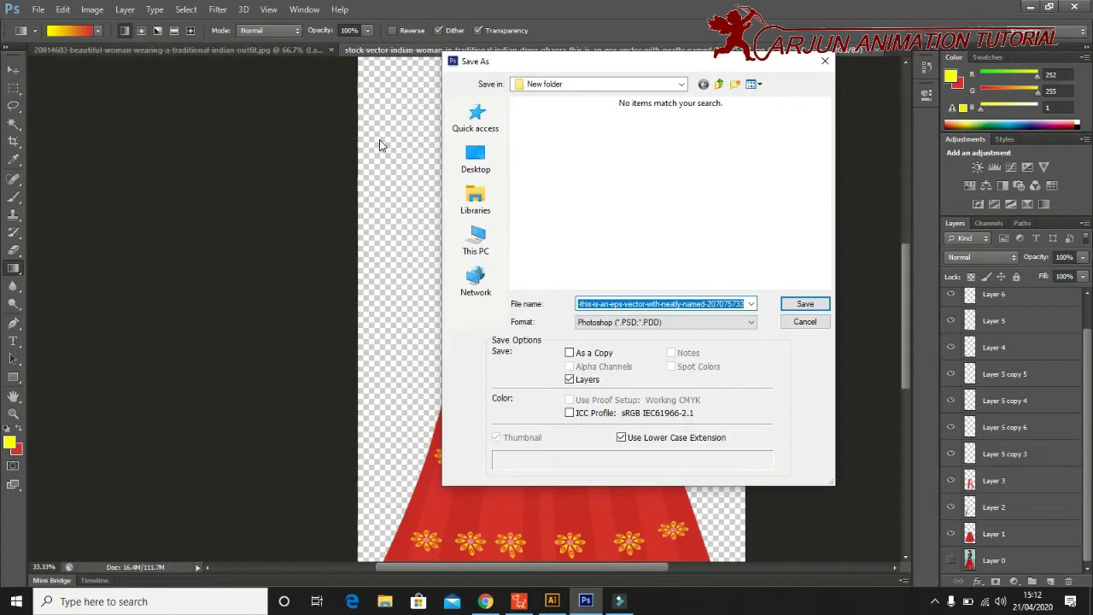
type("female character design 1")
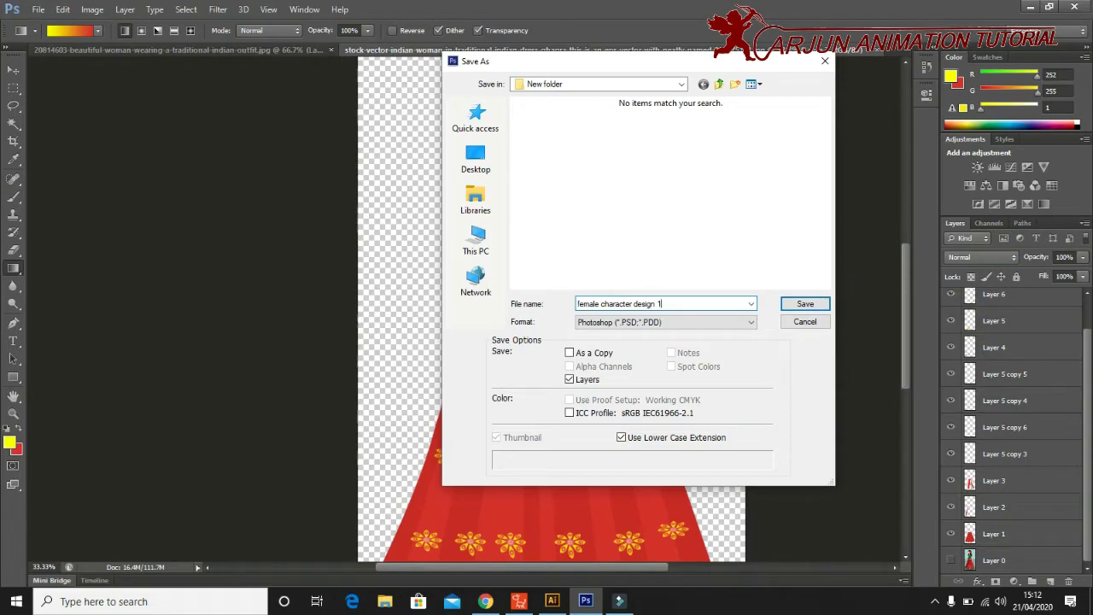
key("Return")
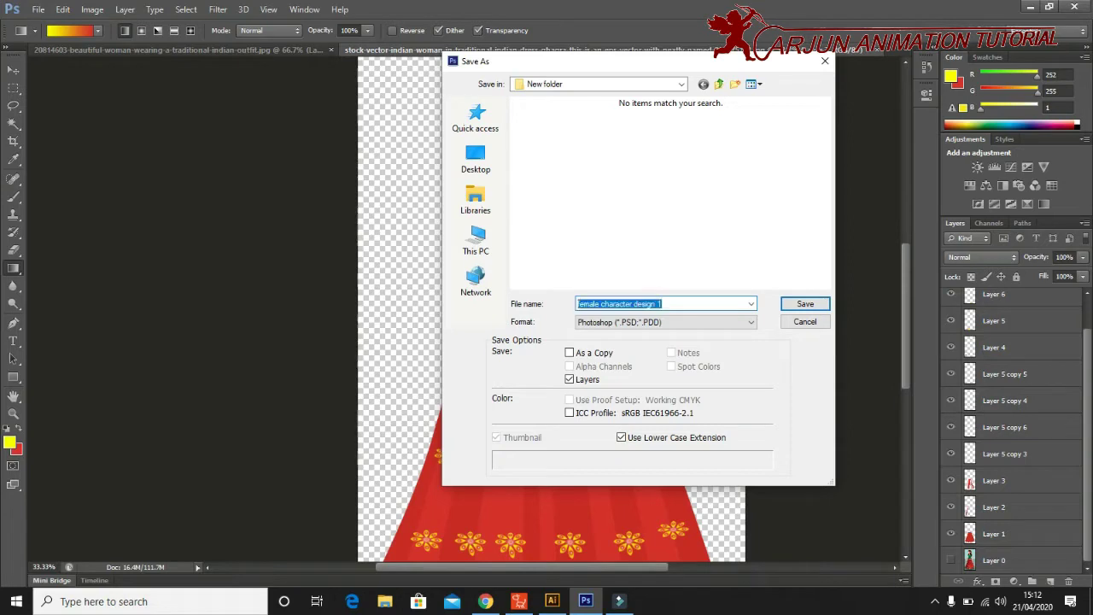
key("Return")
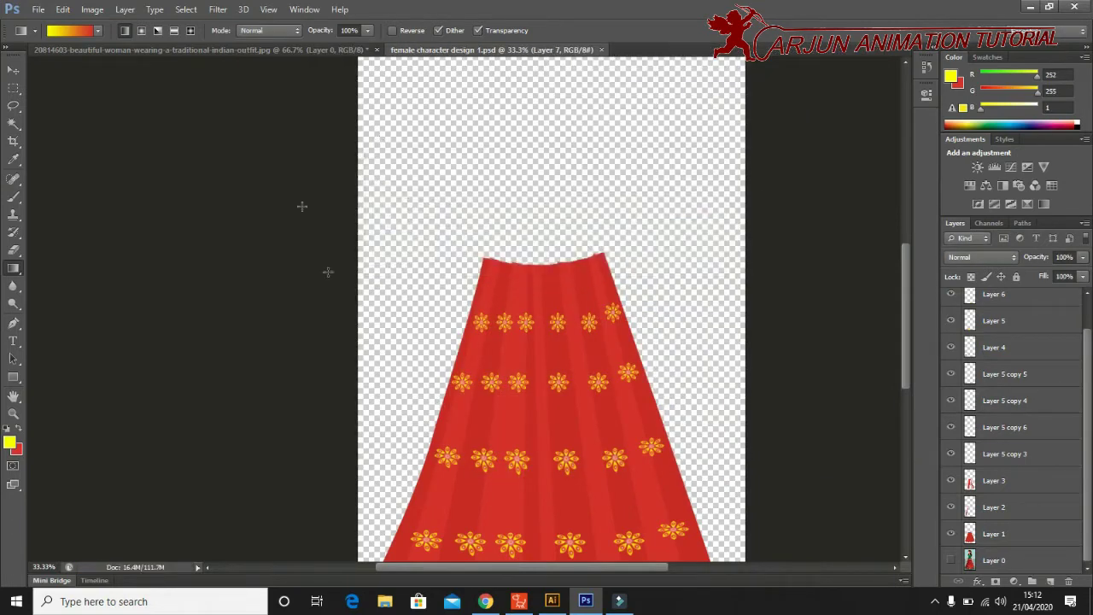
scroll(328, 272, "down", 5)
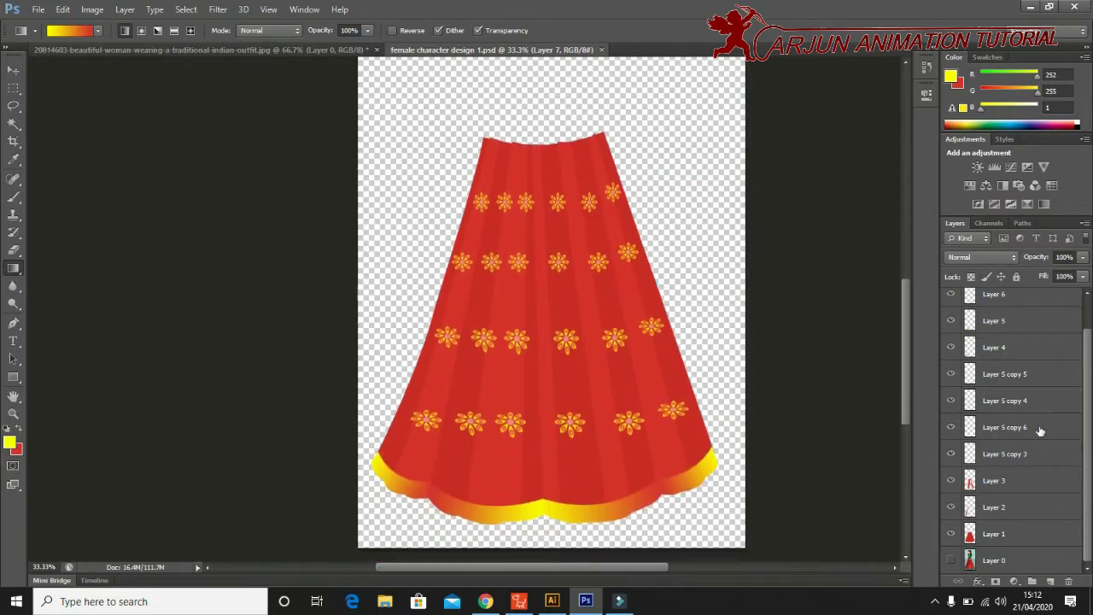
scroll(1041, 431, "up", 2)
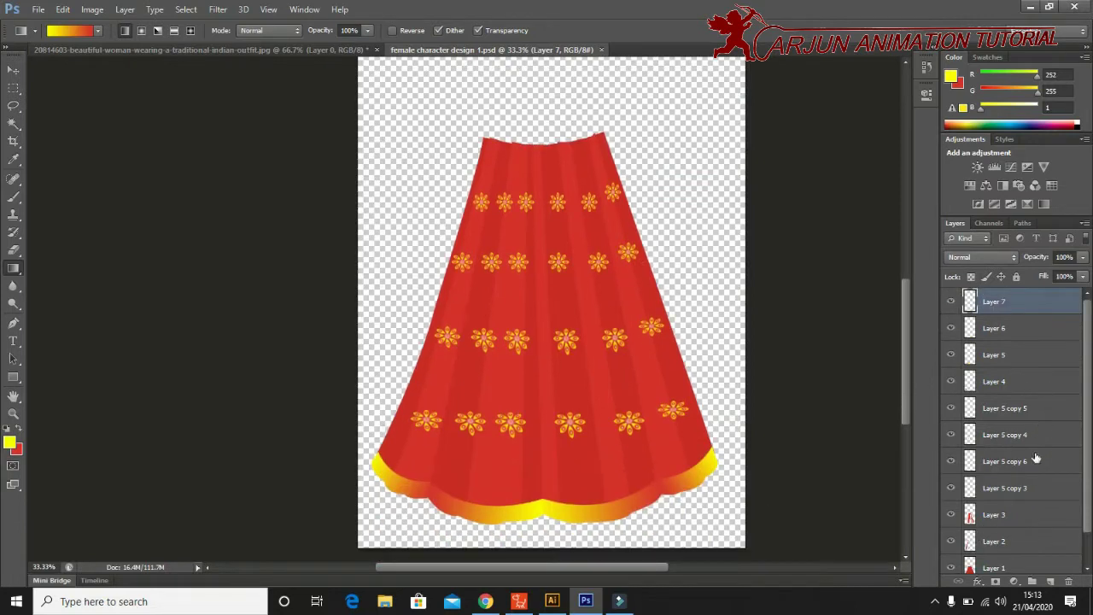
scroll(1035, 459, "down", 2)
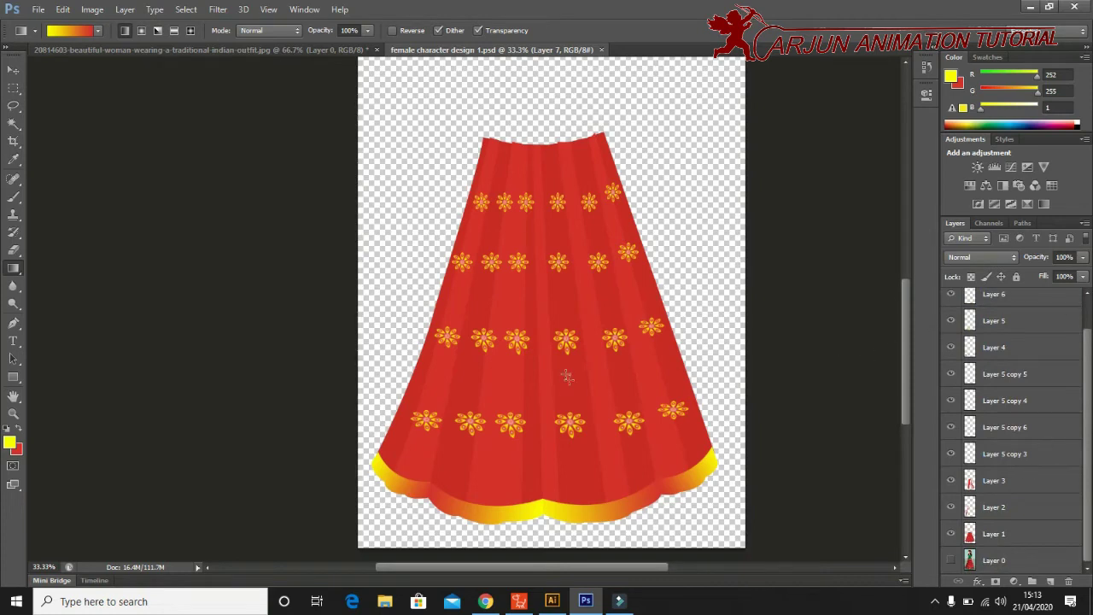
scroll(874, 475, "up", 2)
scroll(873, 475, "up", 3)
scroll(872, 474, "up", 1)
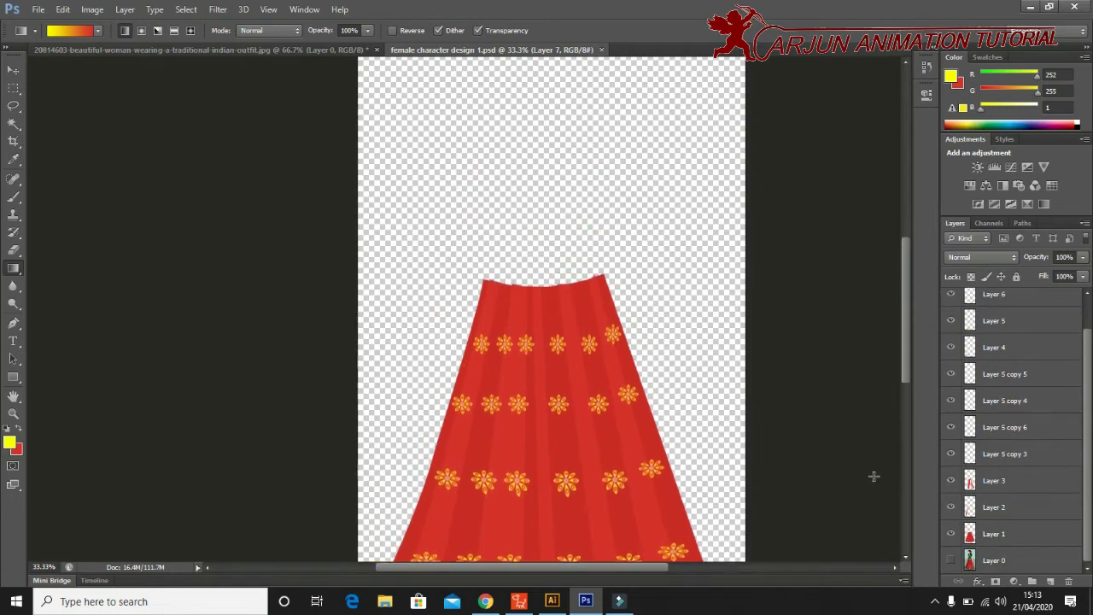
scroll(870, 472, "up", 1)
scroll(867, 472, "up", 1)
scroll(867, 472, "down", 1)
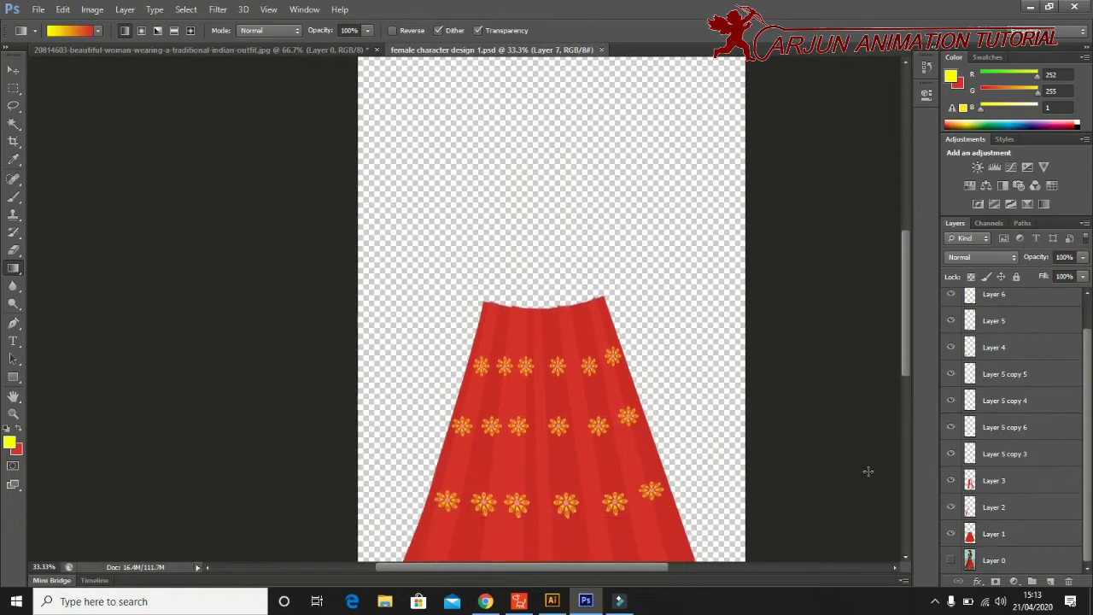
scroll(868, 472, "down", 2)
scroll(868, 472, "down", 2)
scroll(868, 472, "down", 2)
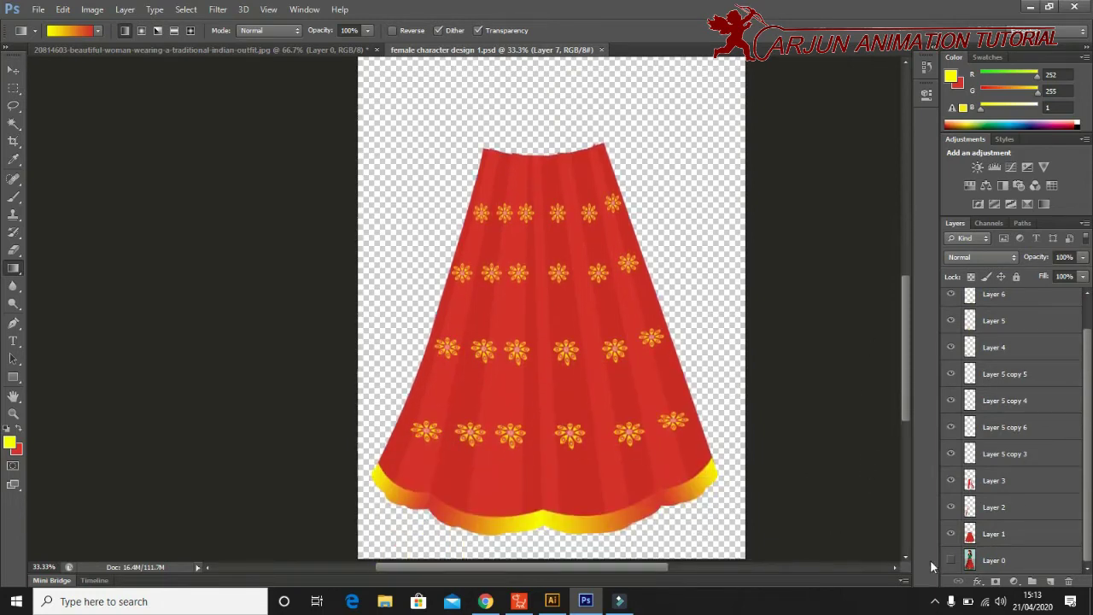
scroll(1082, 482, "up", 1)
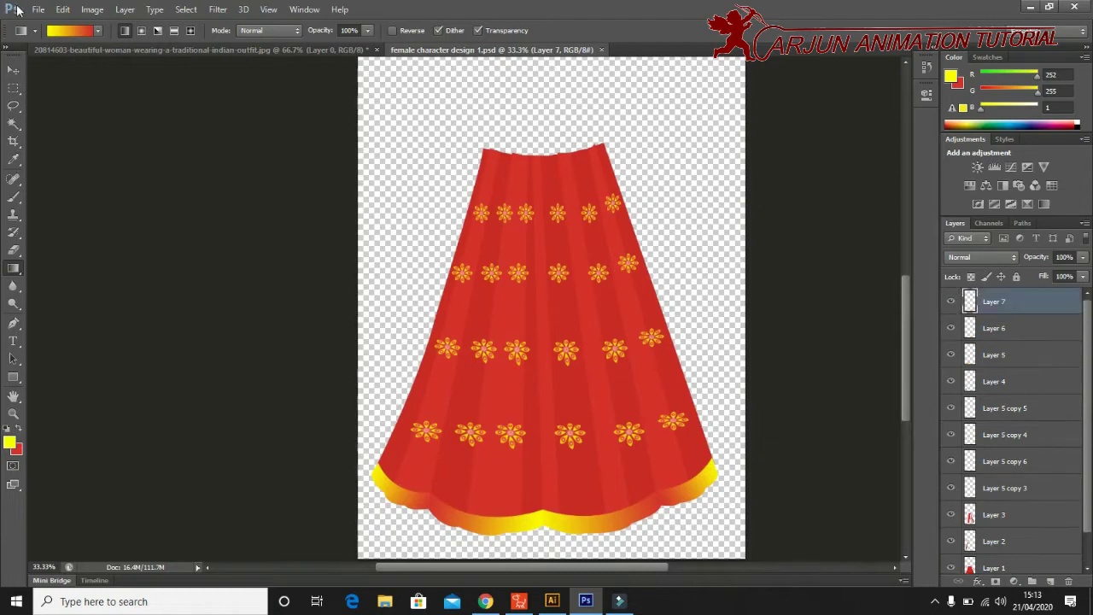
Save a copy as 'female character design 2.psd', accepting the format options.
left_click(36, 11)
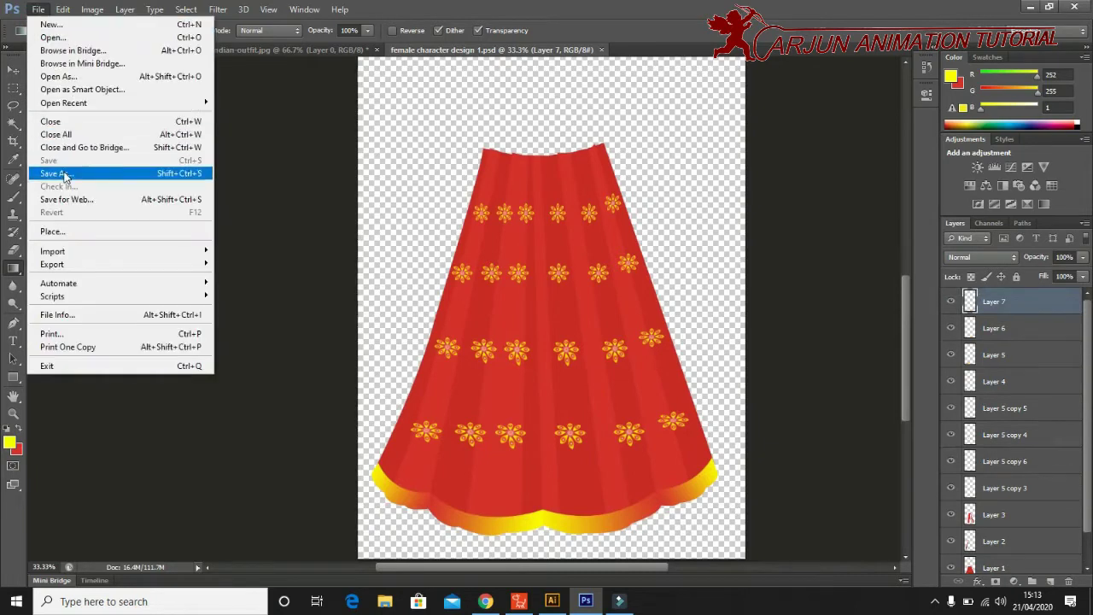
left_click(57, 174)
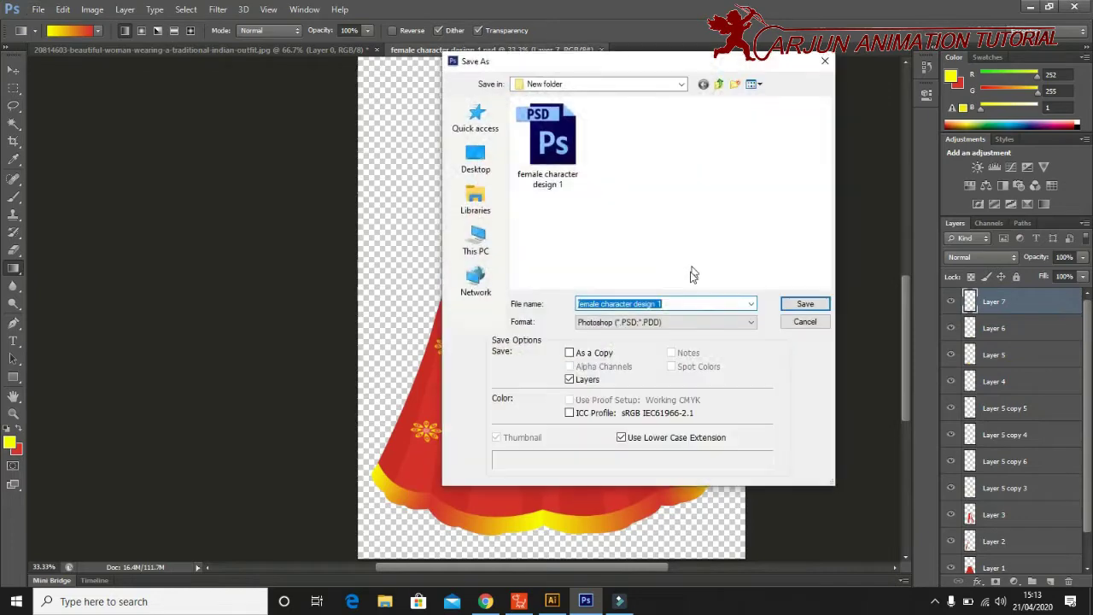
left_click(690, 304)
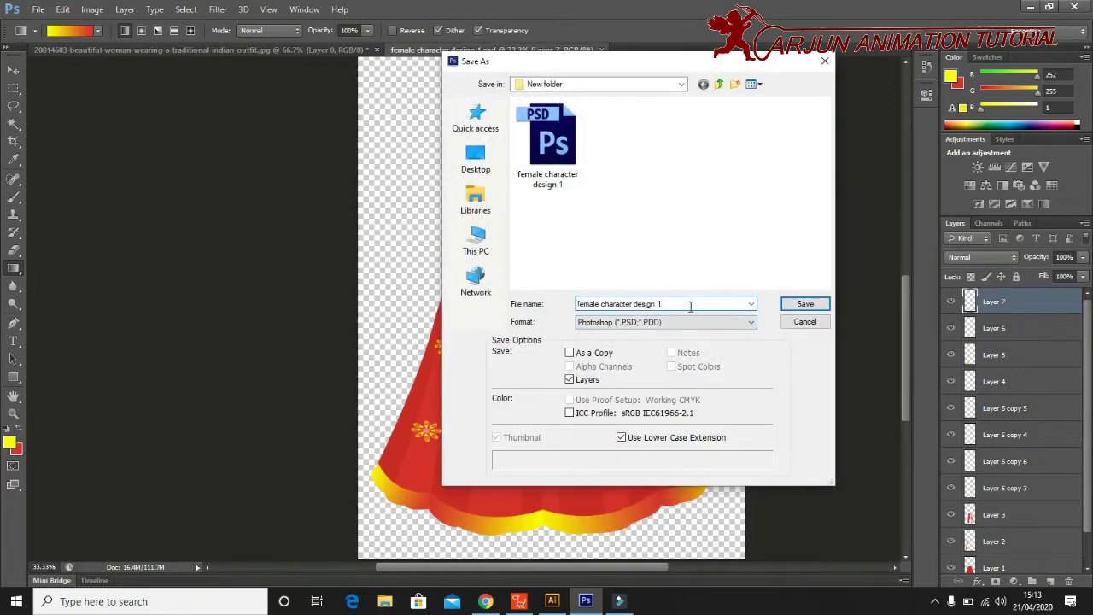
key("BackSpace")
type("2")
key("Return")
left_click(710, 182)
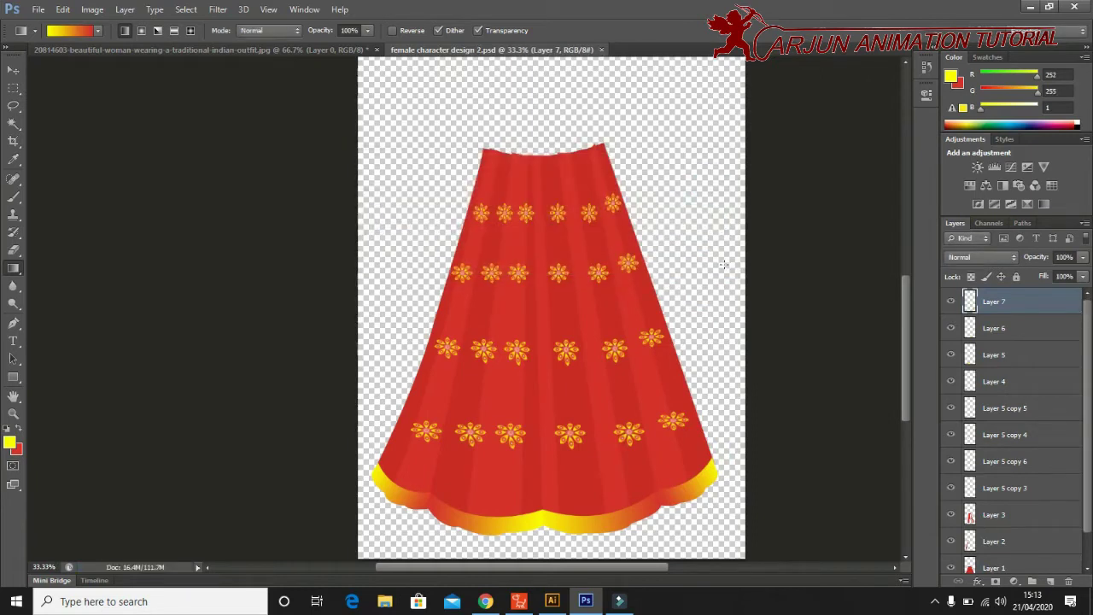
scroll(785, 381, "up", 5)
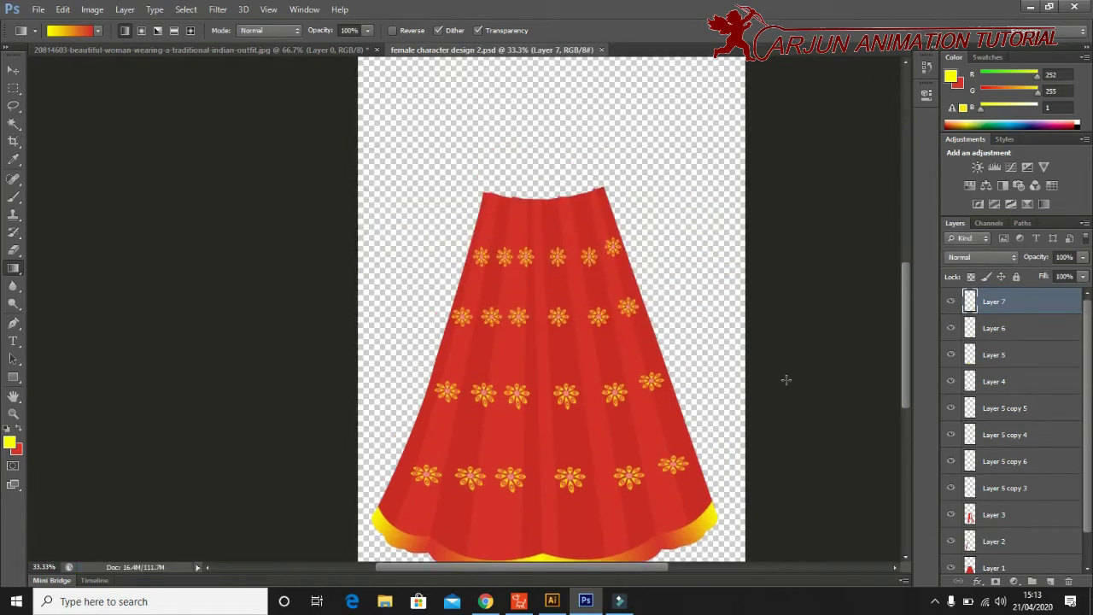
scroll(760, 415, "down", 1)
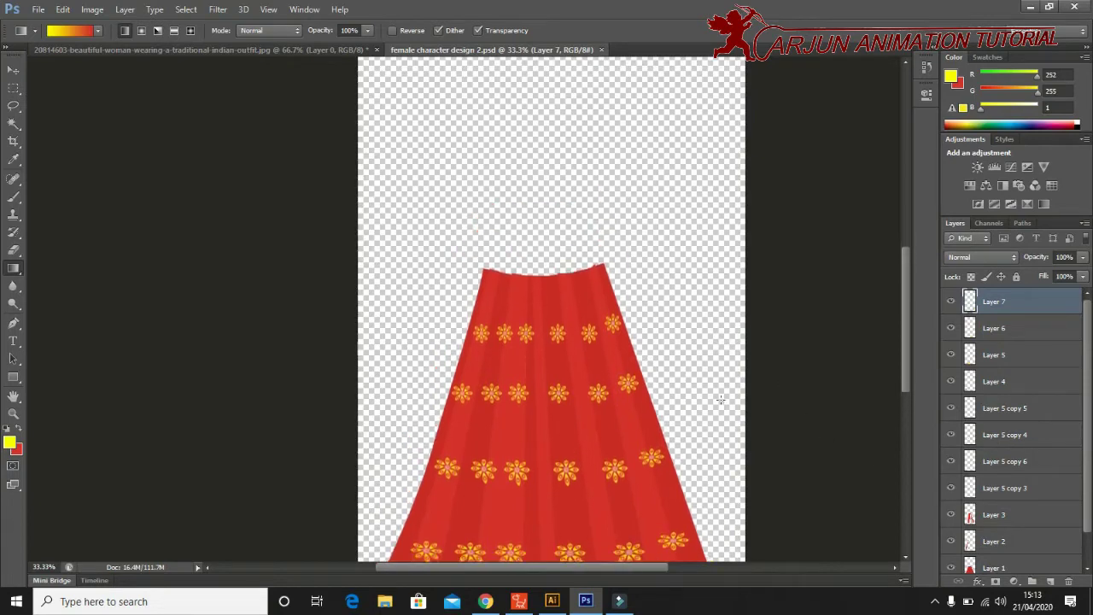
scroll(743, 413, "down", 1)
scroll(724, 410, "down", 2)
scroll(725, 410, "down", 1)
scroll(718, 416, "down", 1)
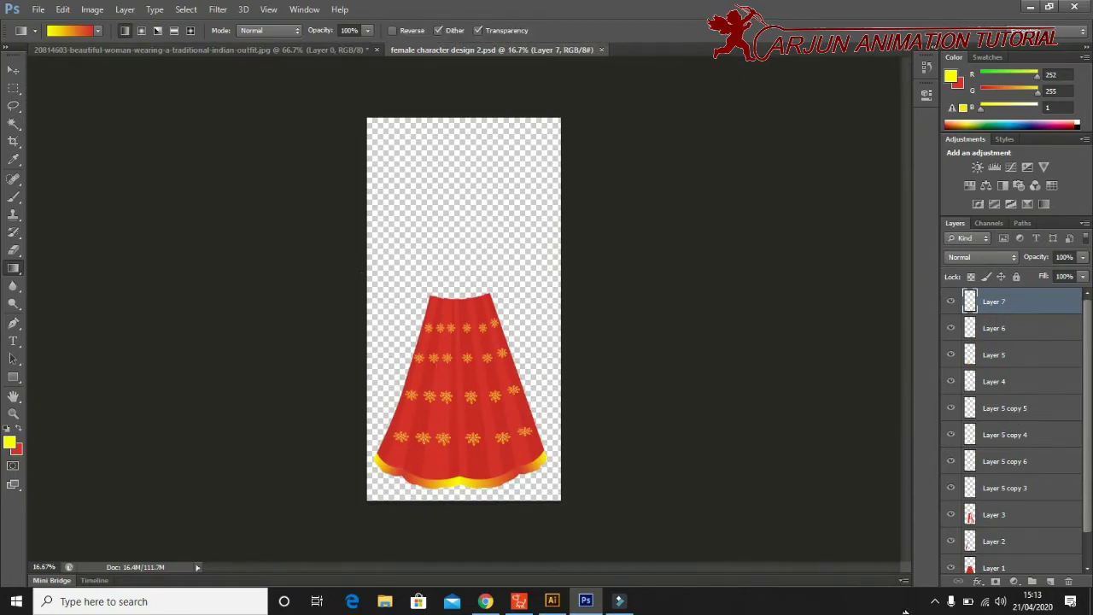
scroll(965, 546, "down", 1)
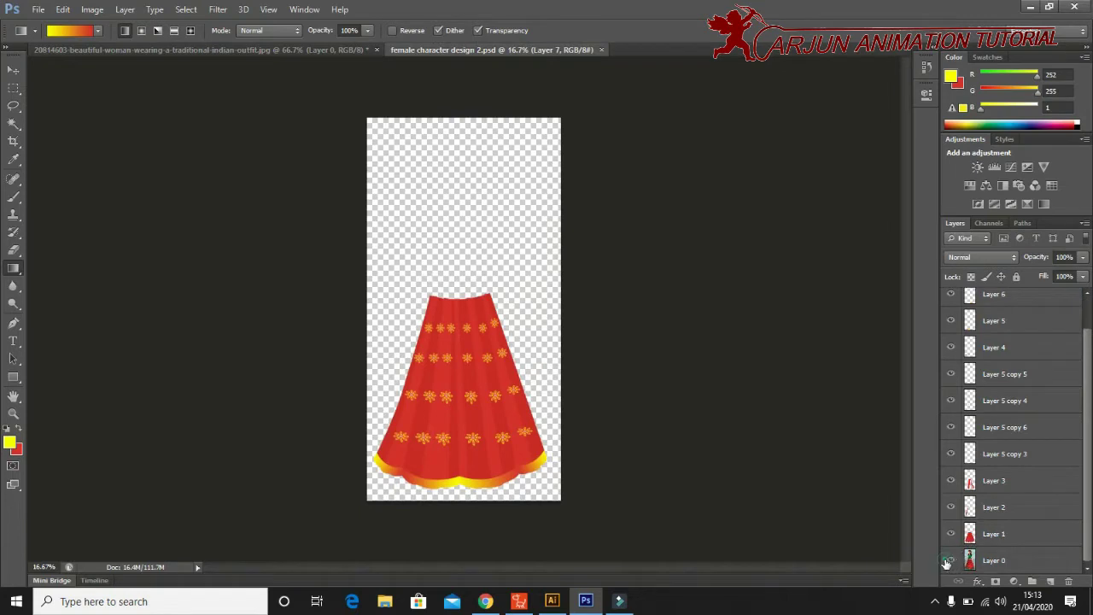
Show Layer 0's full-character reference, hide traced Layers 1–6, and zoom in on the character.
left_click(950, 560)
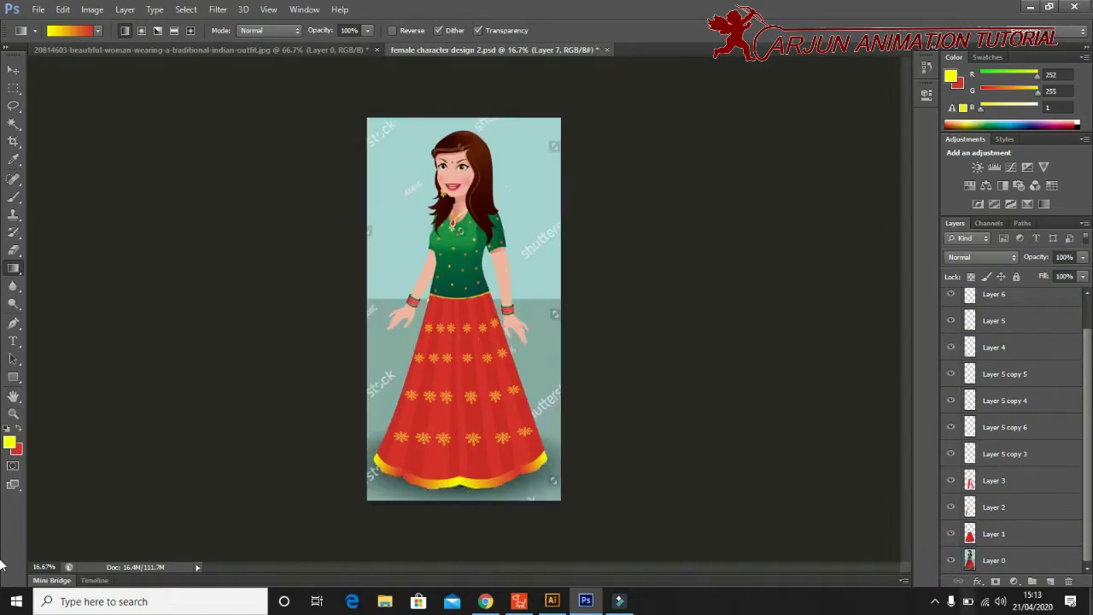
left_click(950, 508)
left_click_drag(954, 476, 954, 292)
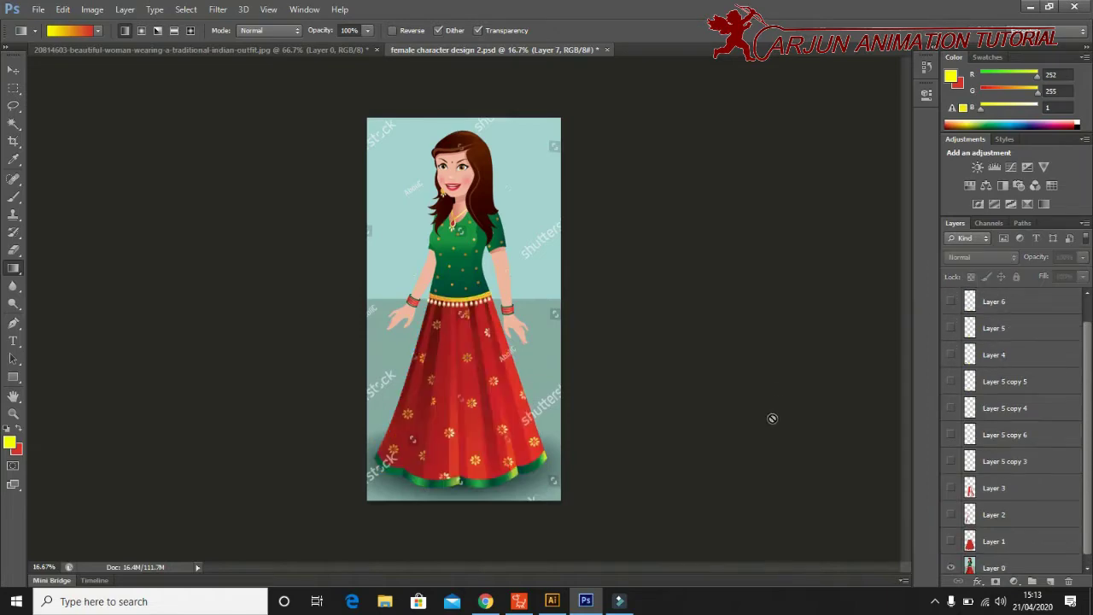
key("ctrl+plus")
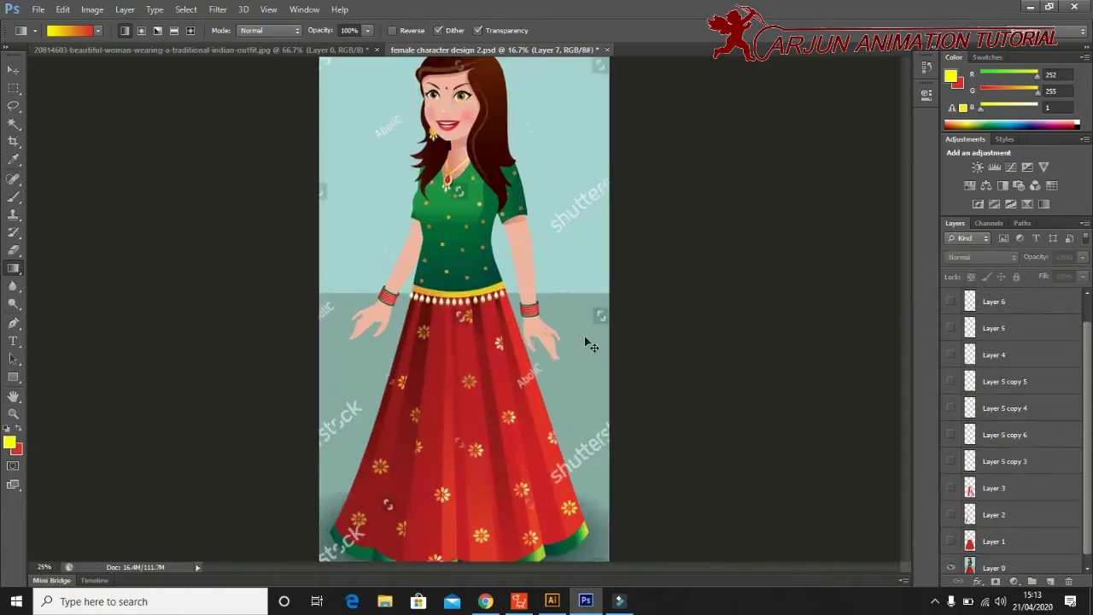
key("ctrl+plus")
key("ctrl+plus")
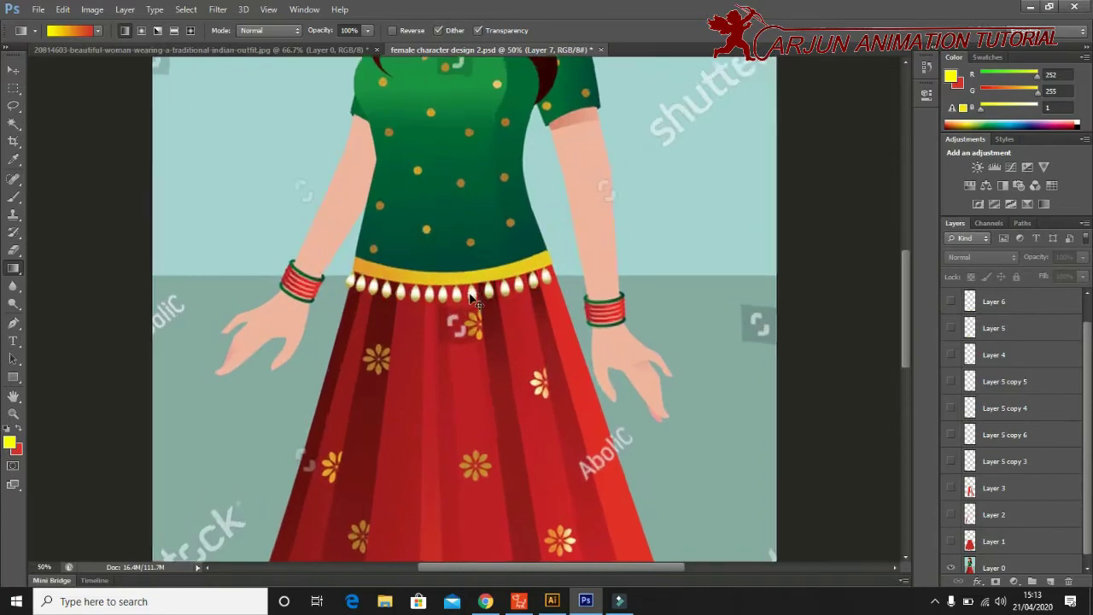
key("ctrl+plus")
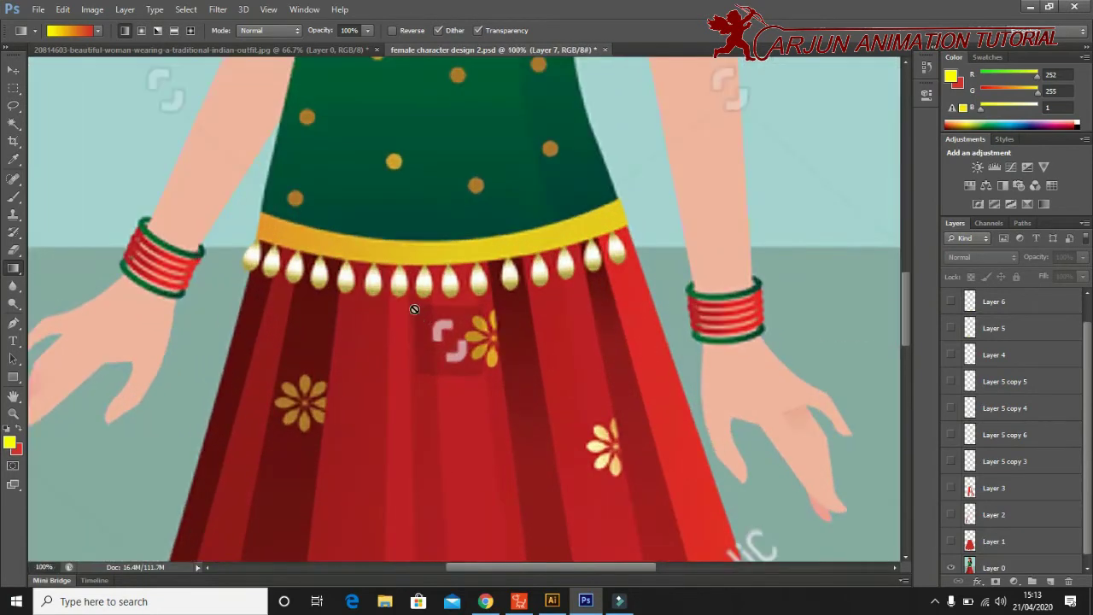
left_click_drag(375, 310, 566, 402)
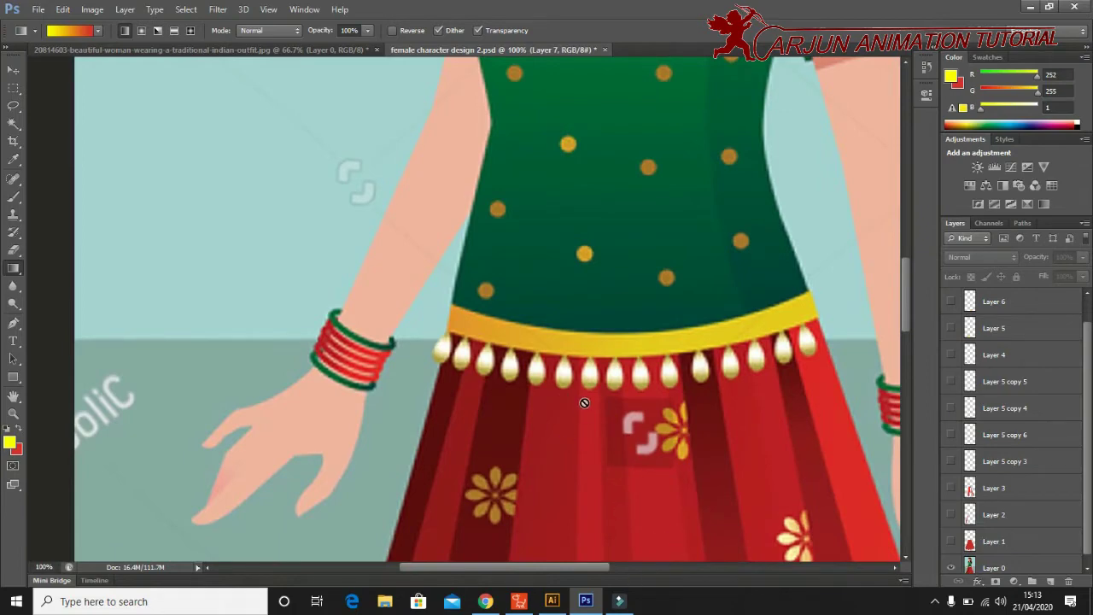
key("ctrl+minus")
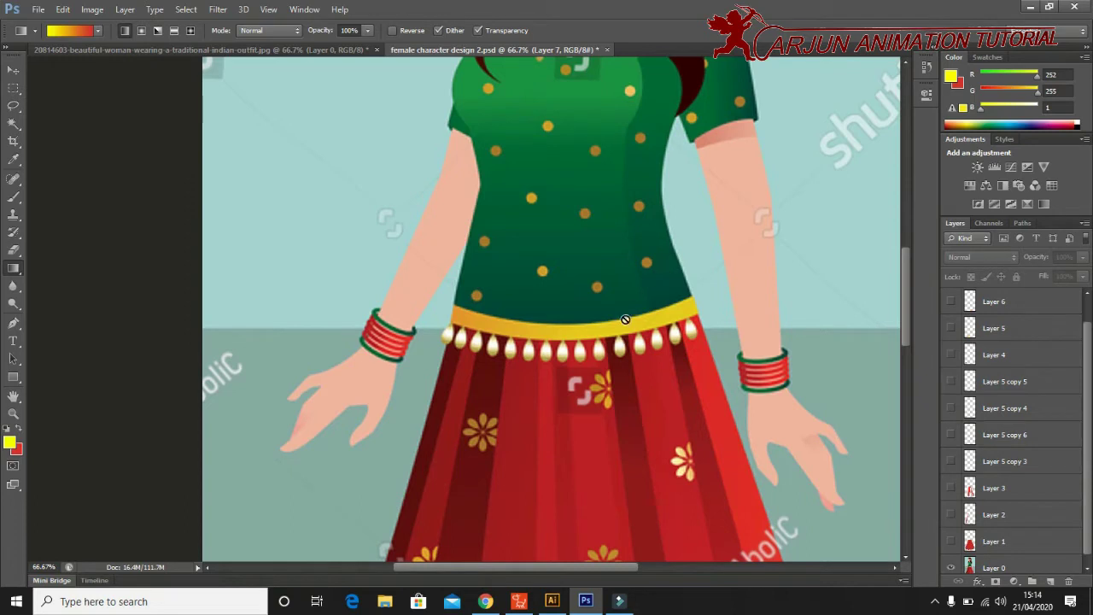
Frame the waistband, arms and bangles in view and select the Pen tool.
key("v")
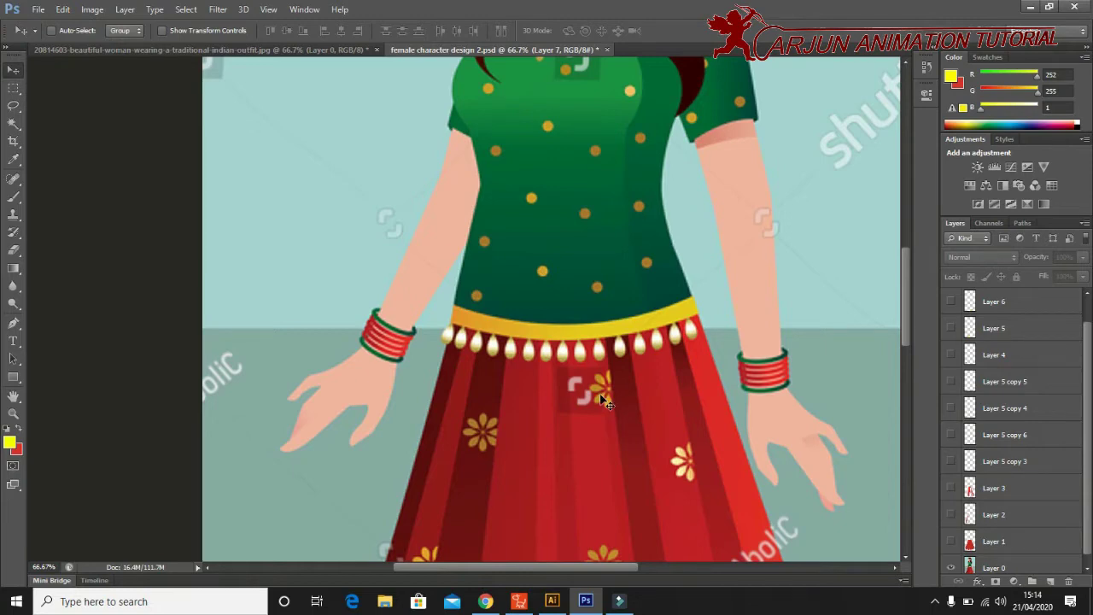
scroll(605, 402, "up", 1)
scroll(603, 408, "up", 1)
scroll(602, 415, "up", 2)
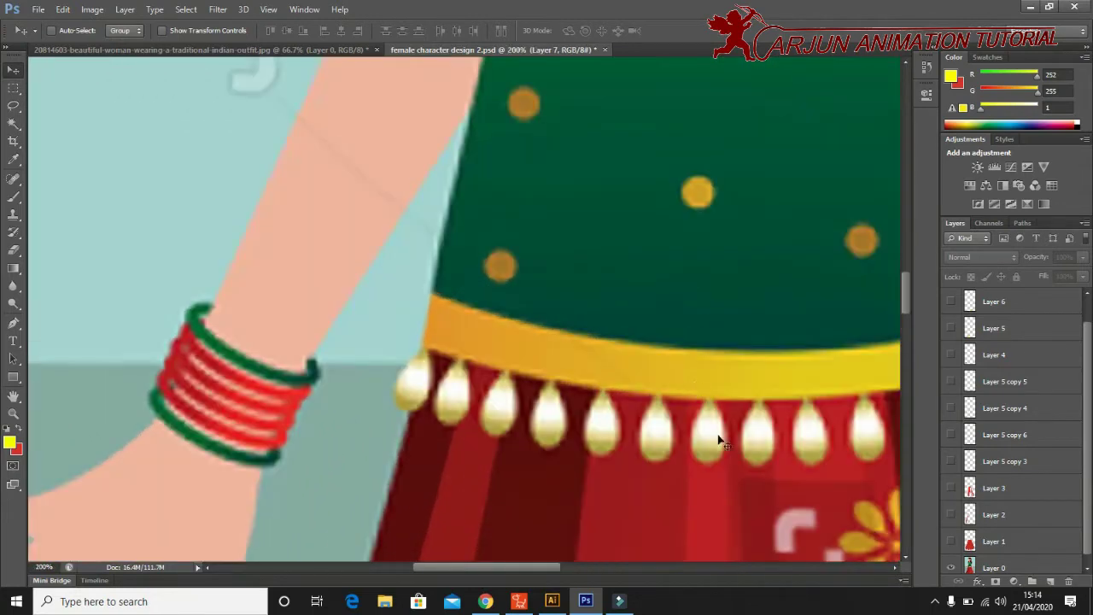
scroll(600, 422, "up", 2)
left_click_drag(600, 422, 326, 364)
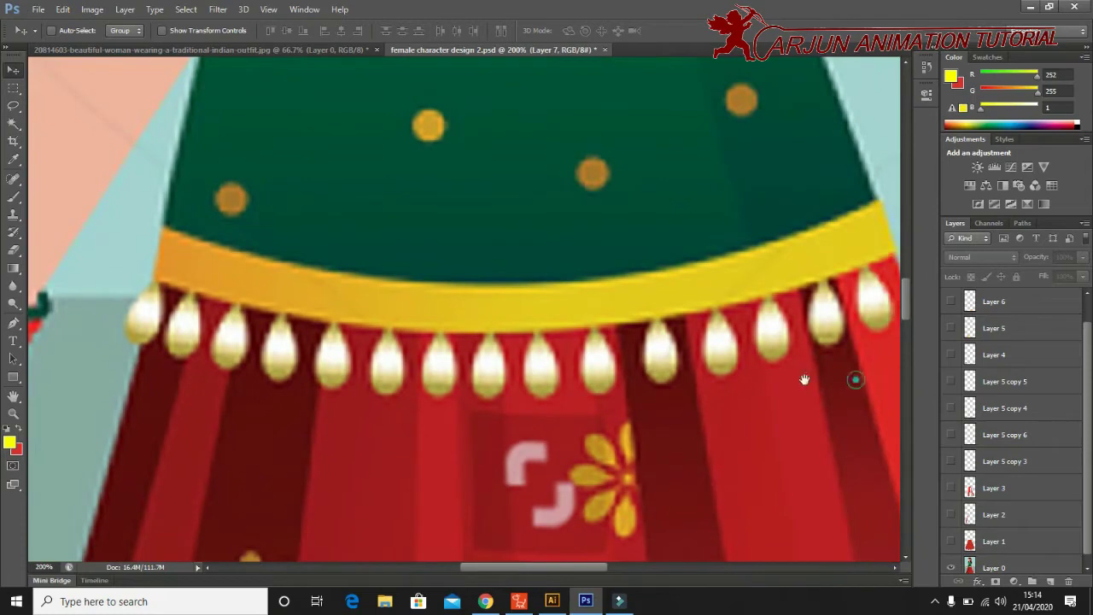
left_click_drag(648, 338, 601, 348)
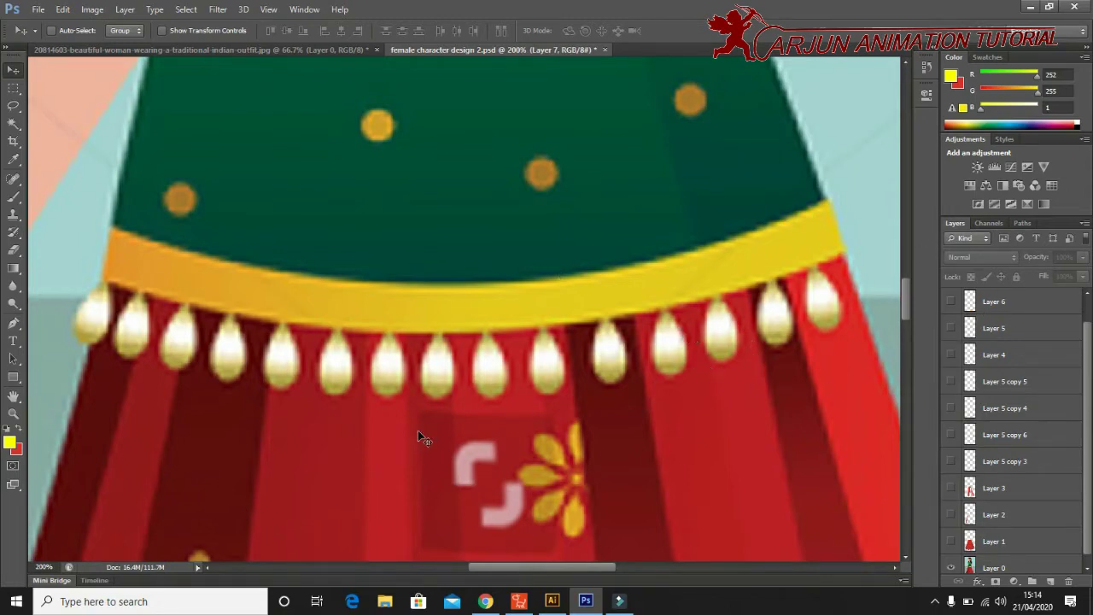
key("ctrl+minus")
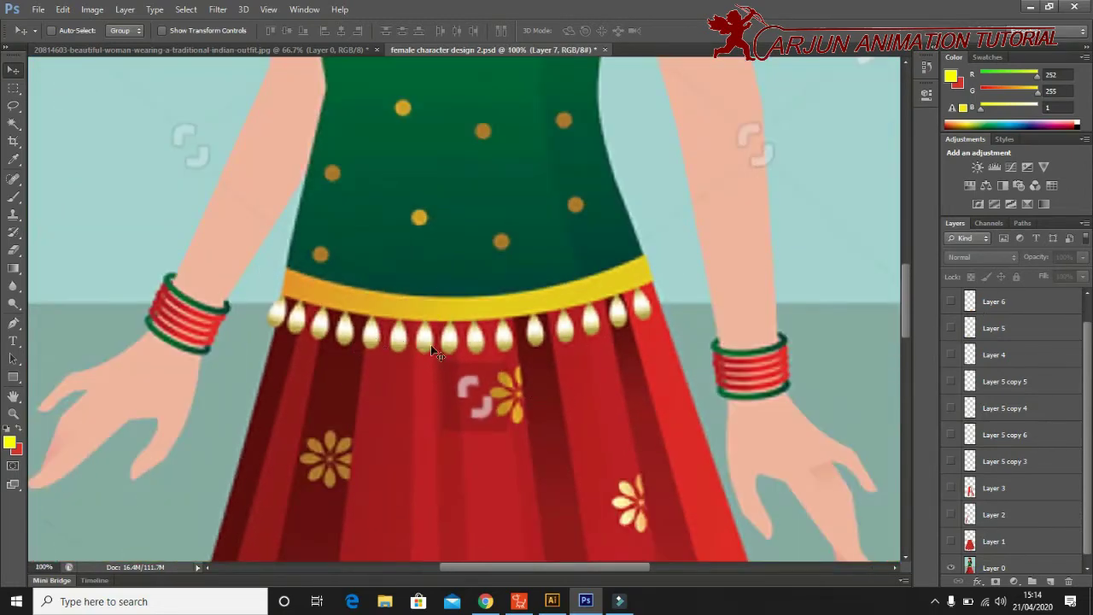
scroll(479, 389, "up", 2)
key("p")
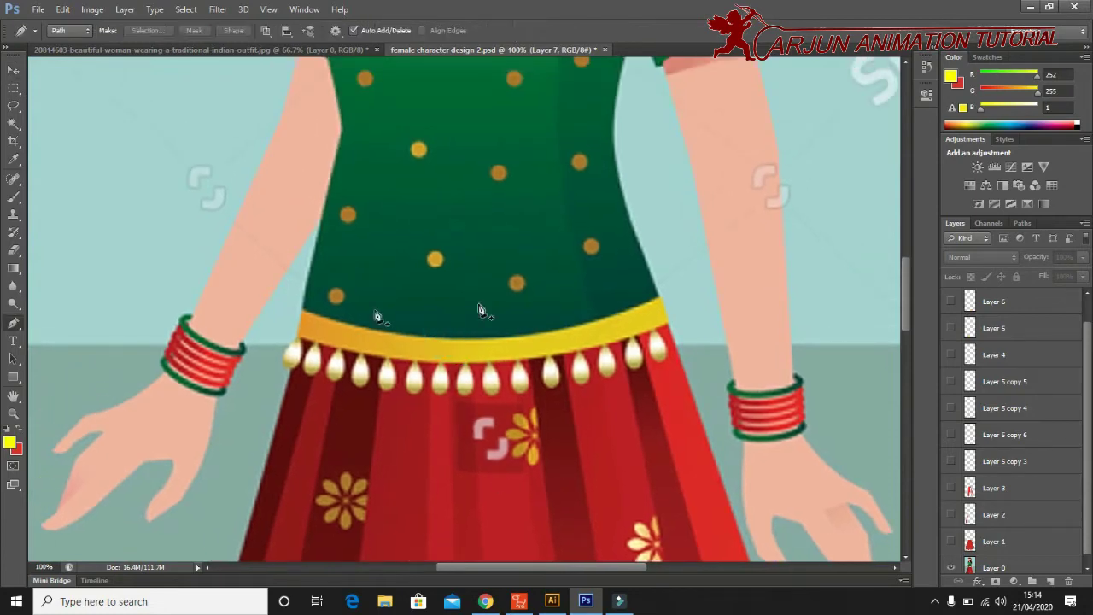
scroll(1035, 331, "up", 1)
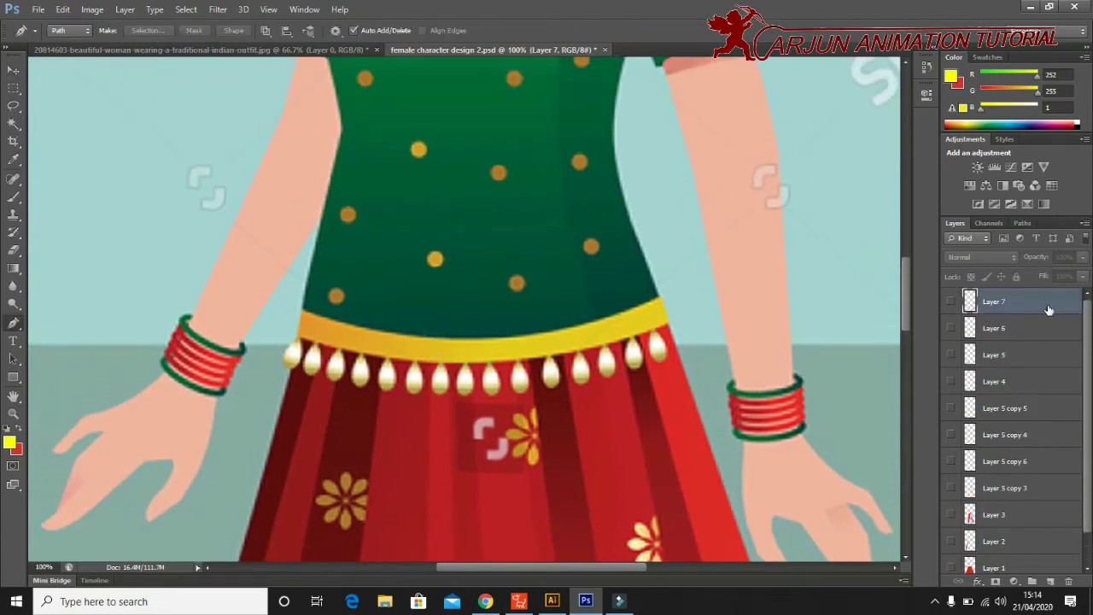
Create a new empty layer and start a pen path at the waistband's lower and upper left corners.
key("ctrl+shift+alt+n")
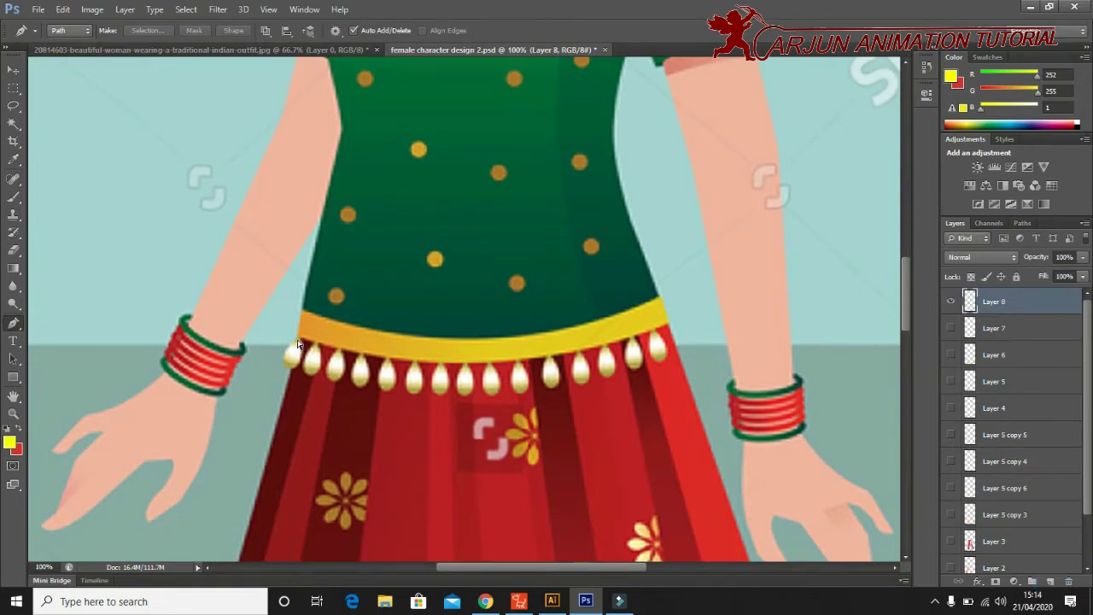
scroll(297, 344, "up", 4)
left_click_drag(509, 362, 308, 351)
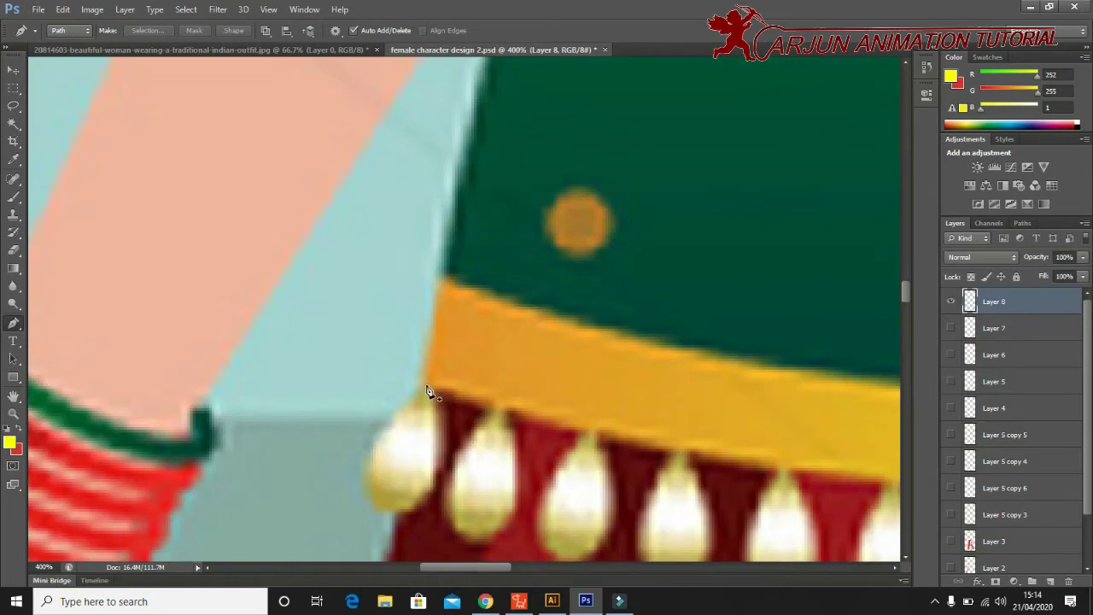
left_click(427, 388)
left_click(444, 283)
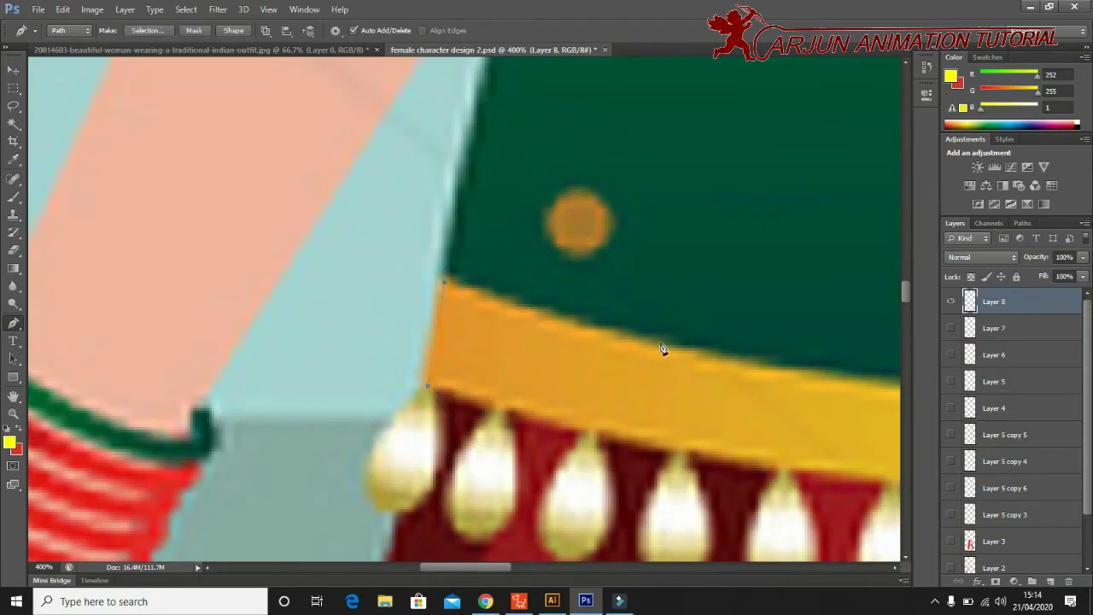
scroll(661, 332, "down", 2)
scroll(659, 333, "down", 2)
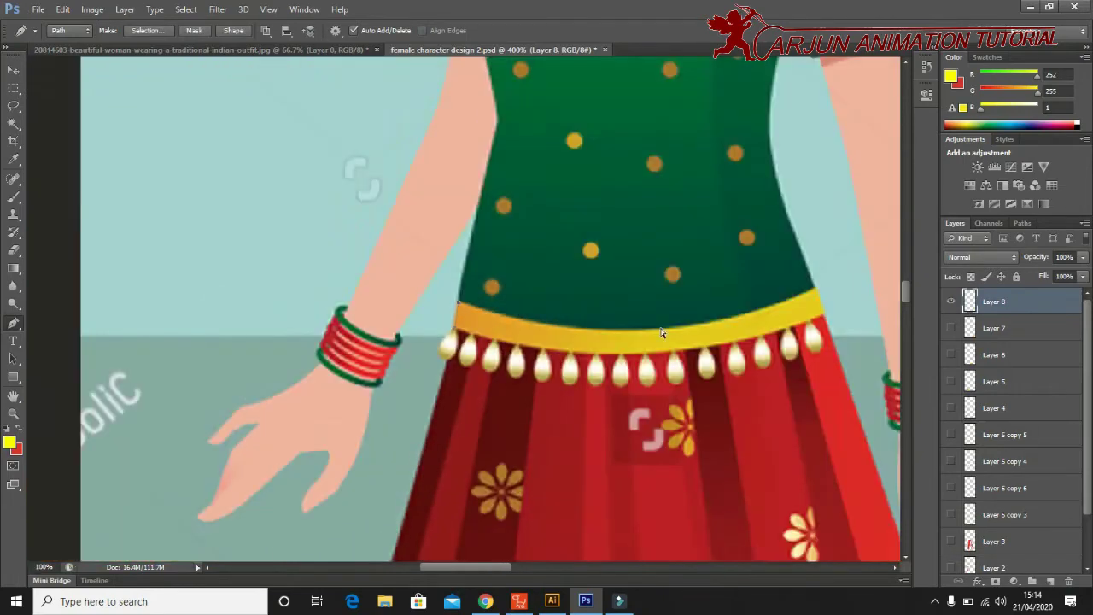
scroll(659, 331, "down", 1)
scroll(649, 320, "down", 1)
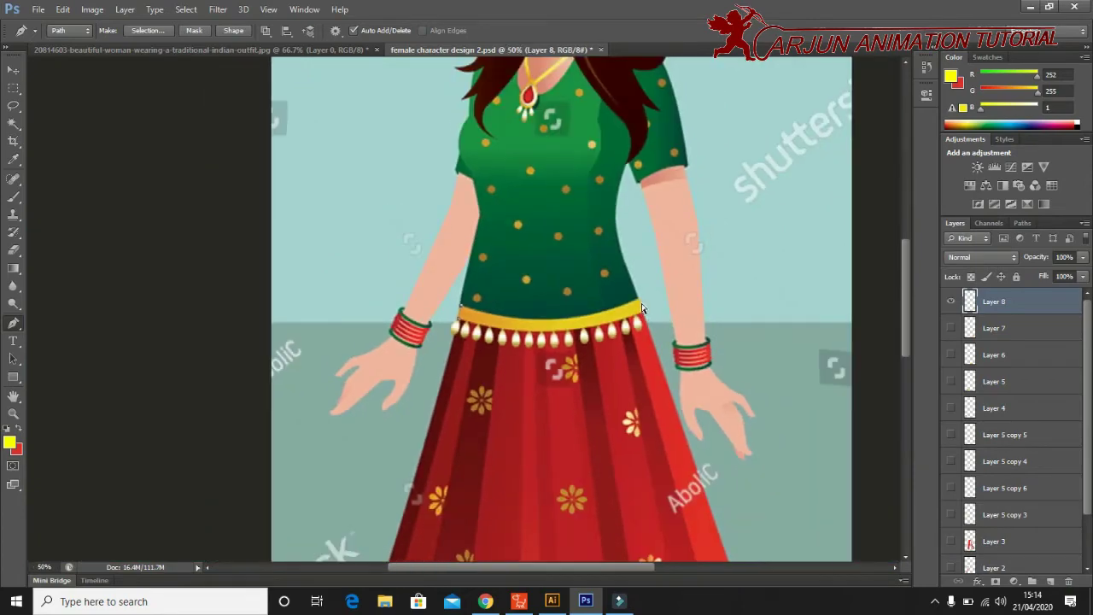
scroll(642, 308, "up", 1)
scroll(649, 311, "up", 1)
scroll(654, 307, "up", 1)
scroll(659, 294, "up", 1)
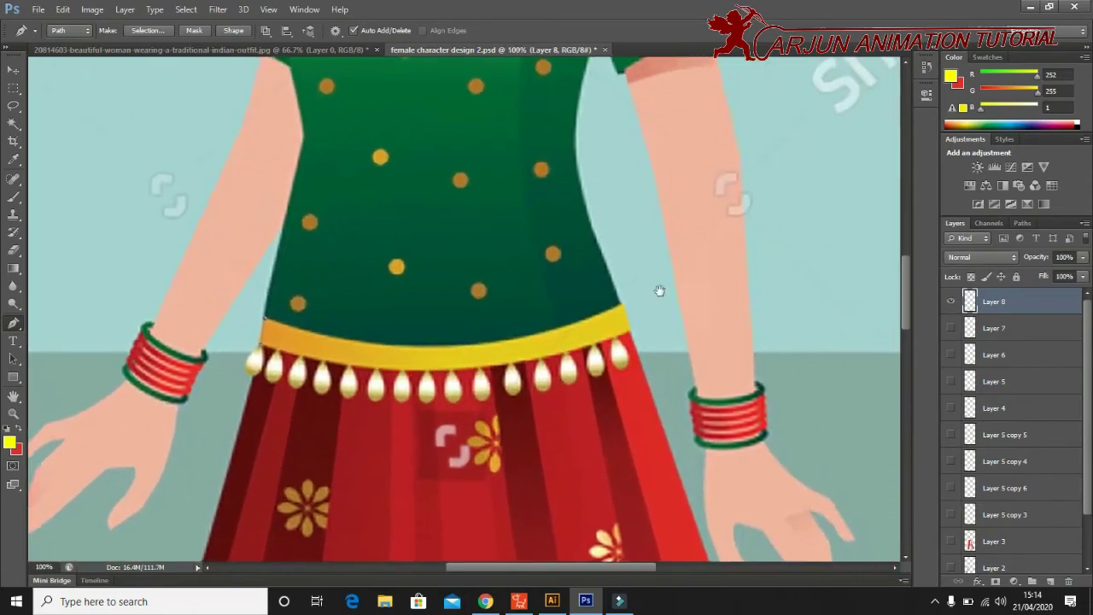
Curve the pen path along the waistband's top edge, around its right end, onto the lower edge.
left_click_drag(631, 297, 819, 216)
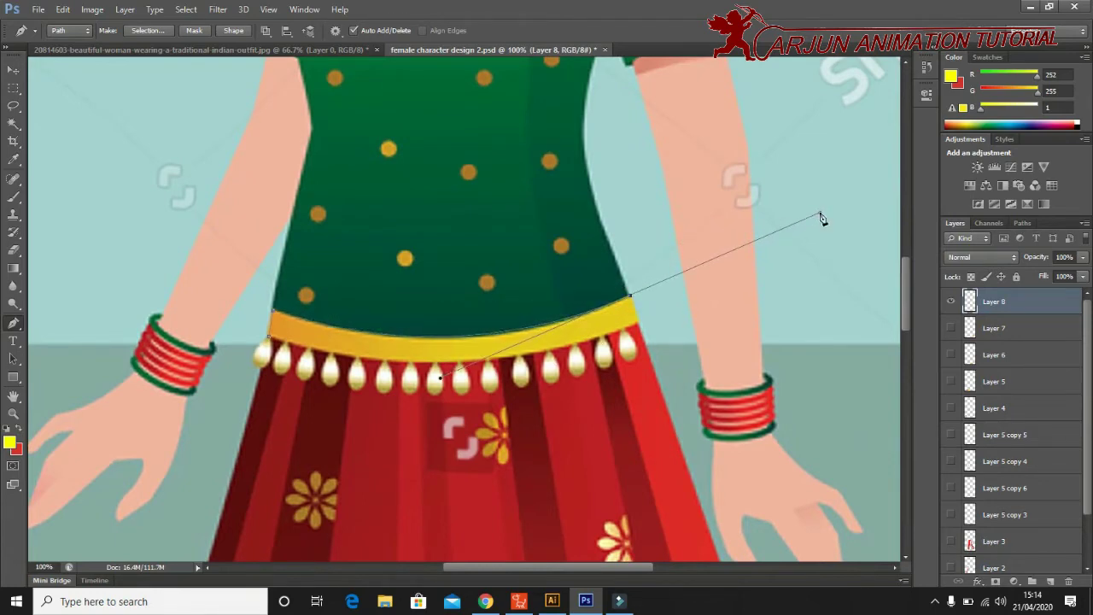
left_click(631, 296, "alt")
mouse_move(270, 341)
left_mouse_down()
mouse_move(105, 247)
mouse_move(82, 254)
left_mouse_up()
key("ctrl+plus")
mouse_move(549, 341)
left_mouse_down()
mouse_move(573, 348)
mouse_move(587, 322)
left_mouse_up()
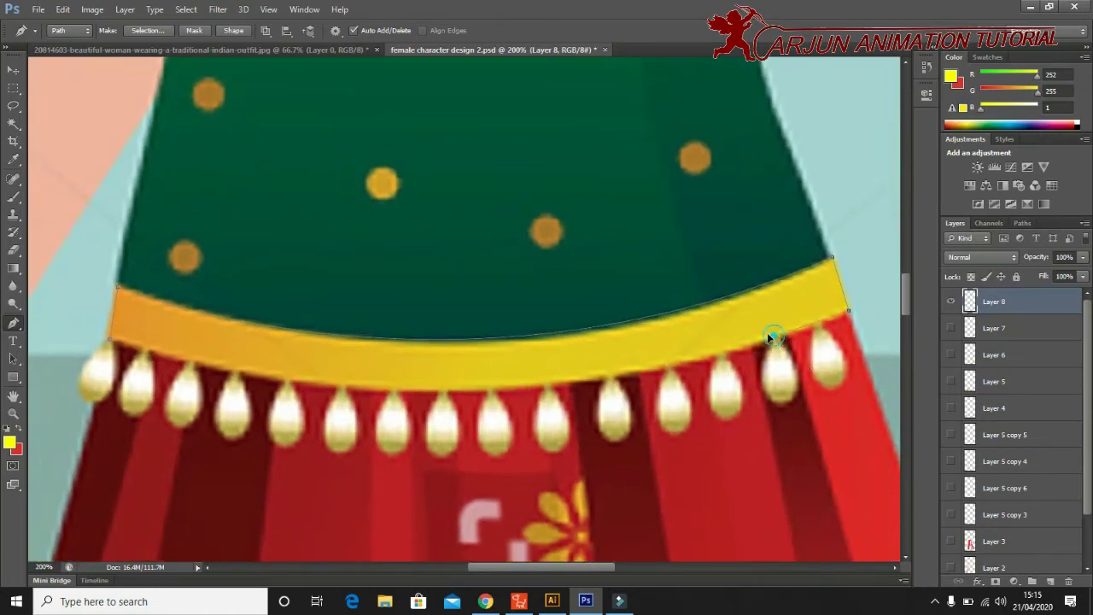
left_click_drag(772, 335, 711, 301)
Trace the scalloped lower edge between the beads with broken-handle pen anchors.
left_click(773, 336, "alt")
left_click_drag(671, 323, 745, 389)
left_click_drag(665, 369, 635, 340)
left_click(666, 370, "alt")
left_click_drag(609, 379, 644, 411)
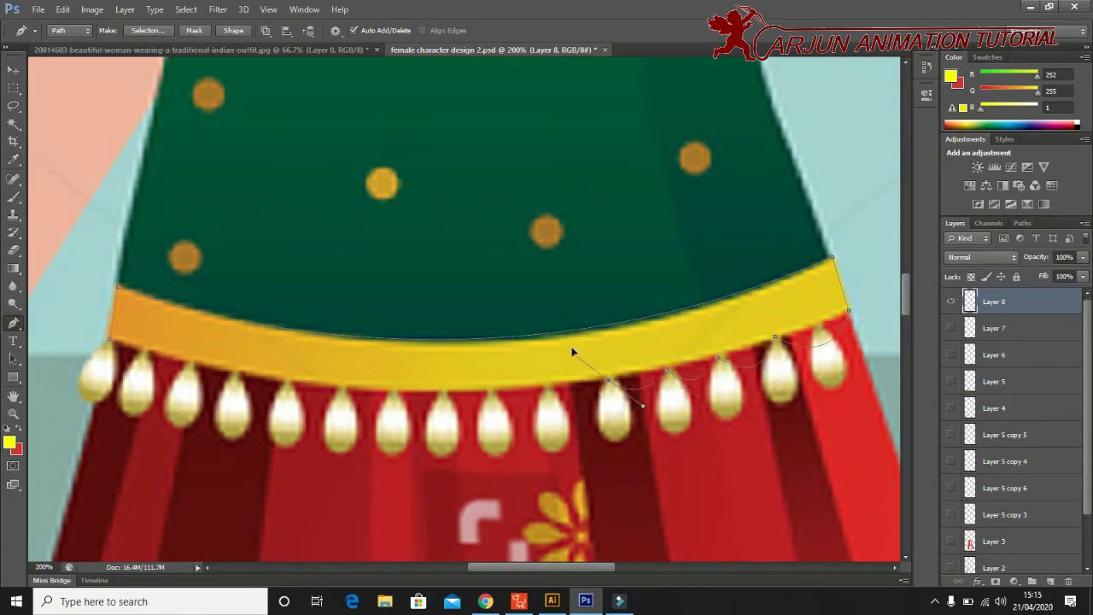
left_click(609, 380, "alt")
left_click_drag(546, 386, 509, 351)
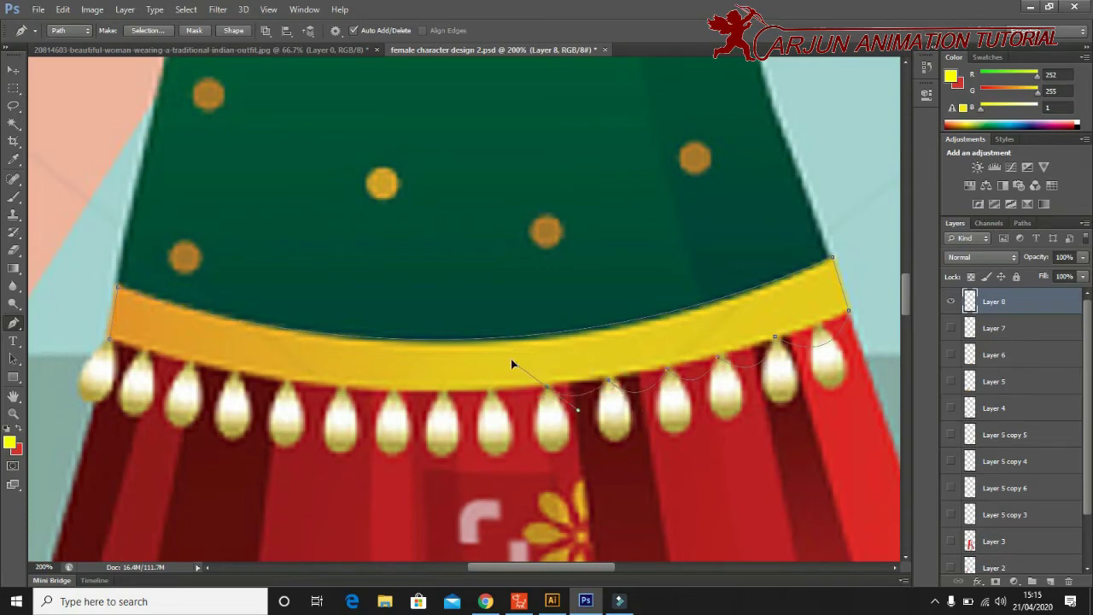
left_click(547, 387, "alt")
left_click_drag(492, 391, 460, 368)
left_click(492, 393, "alt")
left_click_drag(439, 396, 432, 366)
left_click(440, 398, "alt")
left_click_drag(387, 391, 372, 364)
left_click(389, 393, "alt")
Finish the scallops to the band's left corner, close the path and load it as a selection.
left_click_drag(341, 388, 318, 369)
left_click(341, 391, "alt")
left_click_drag(286, 390, 282, 360)
left_click(284, 389, "alt")
left_click_drag(236, 375, 194, 358)
left_click(232, 378, "alt")
left_click_drag(190, 369, 180, 348)
left_click(189, 369, "alt")
left_click_drag(142, 356, 133, 331)
left_click(141, 355, "alt")
left_click(100, 325)
key("ctrl+Return")
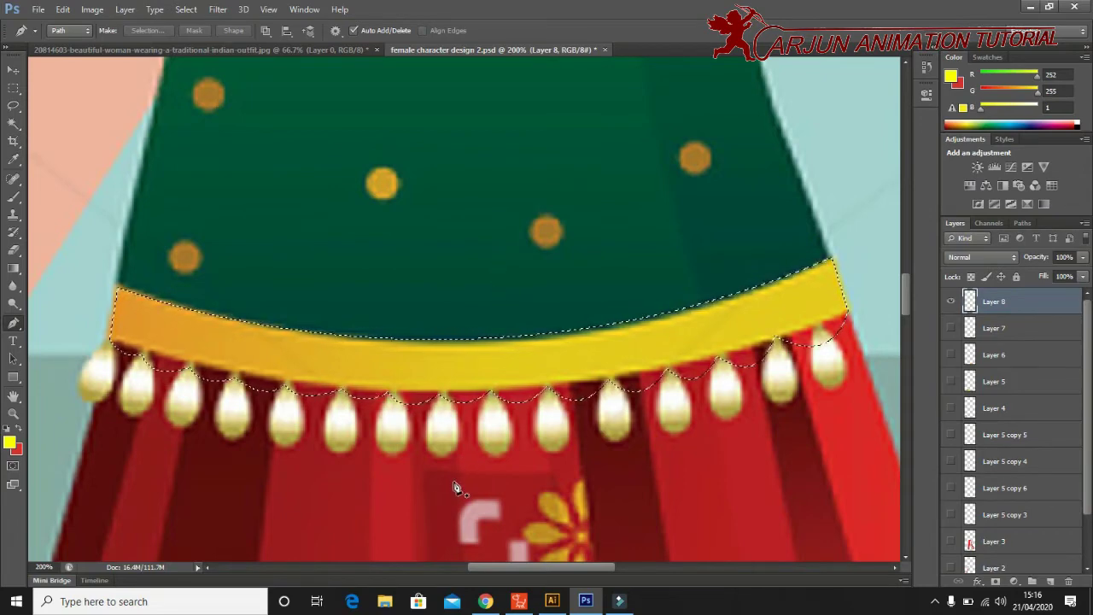
Apply a linear gradient to the trim selection, red at the top fading down to yellow.
key("g")
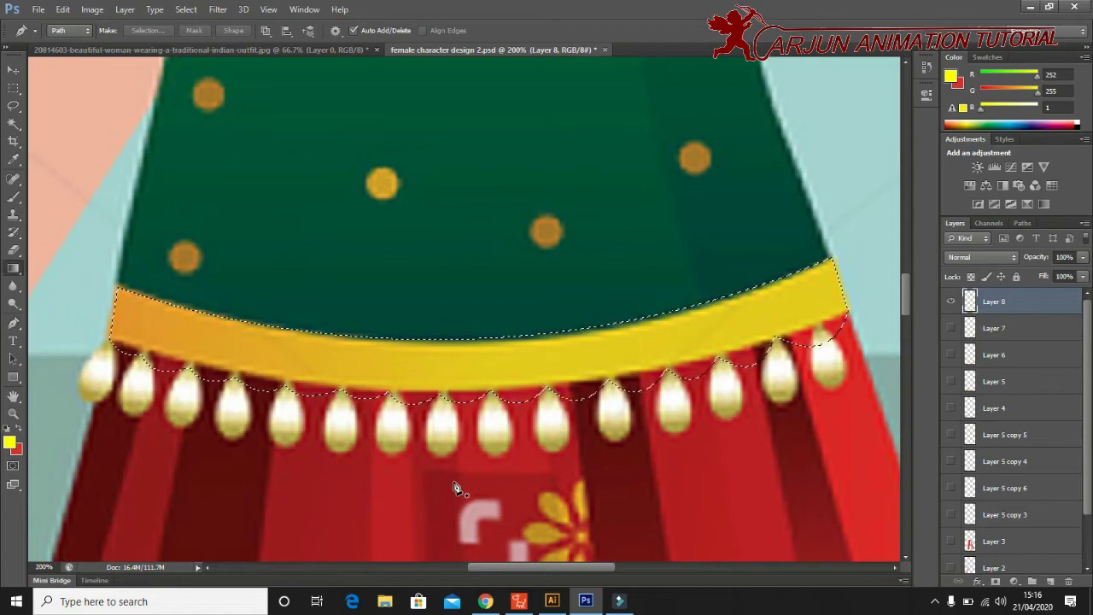
left_click_drag(469, 466, 463, 199)
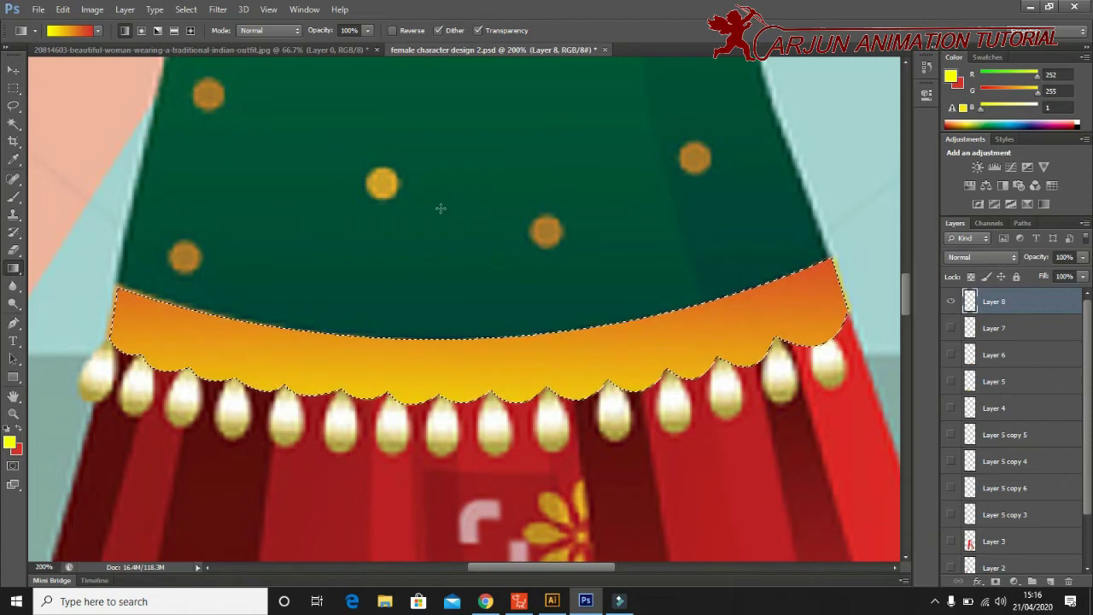
left_click_drag(455, 446, 455, 287)
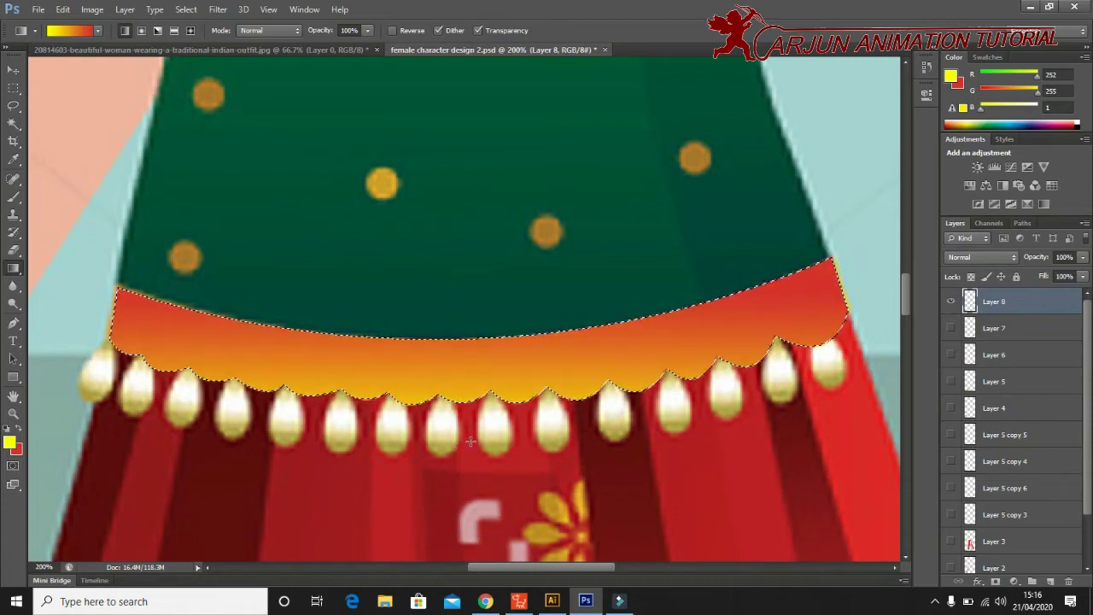
left_click_drag(470, 442, 470, 363)
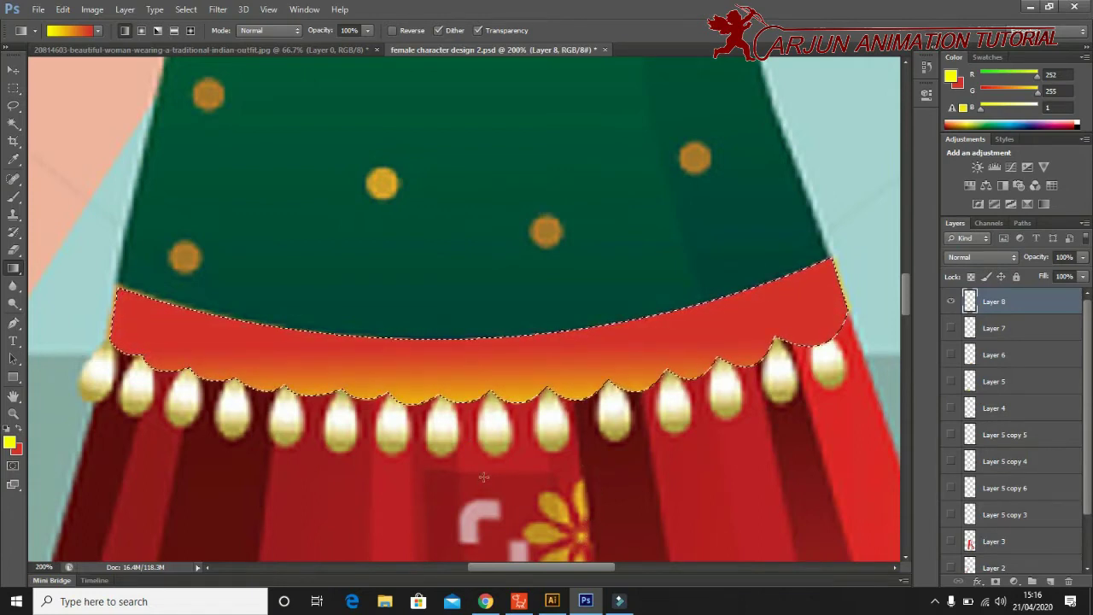
left_click_drag(483, 476, 479, 331)
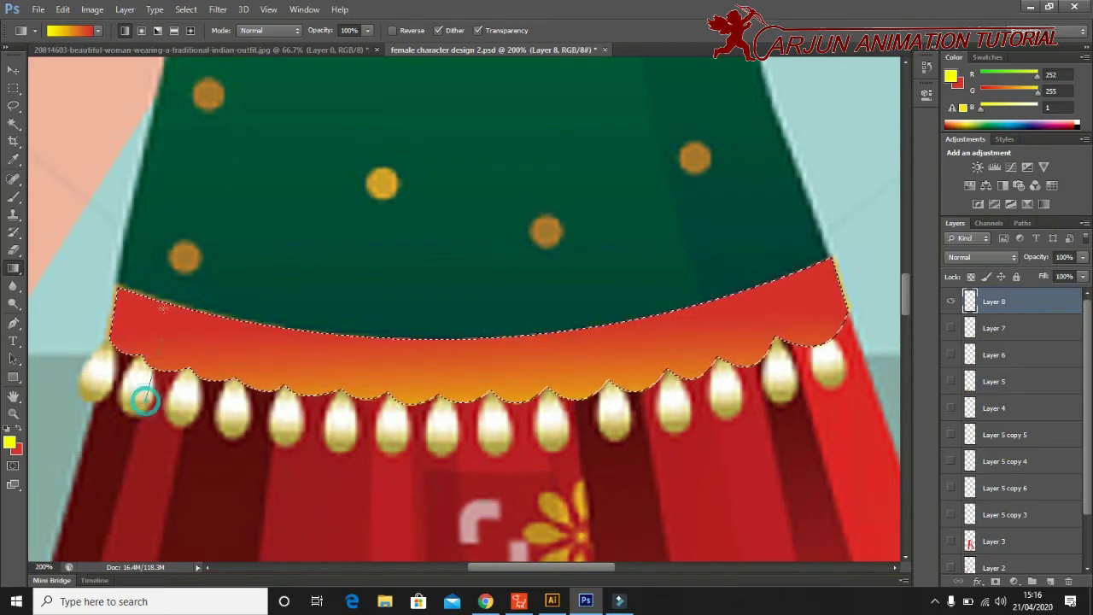
left_click_drag(145, 400, 162, 301)
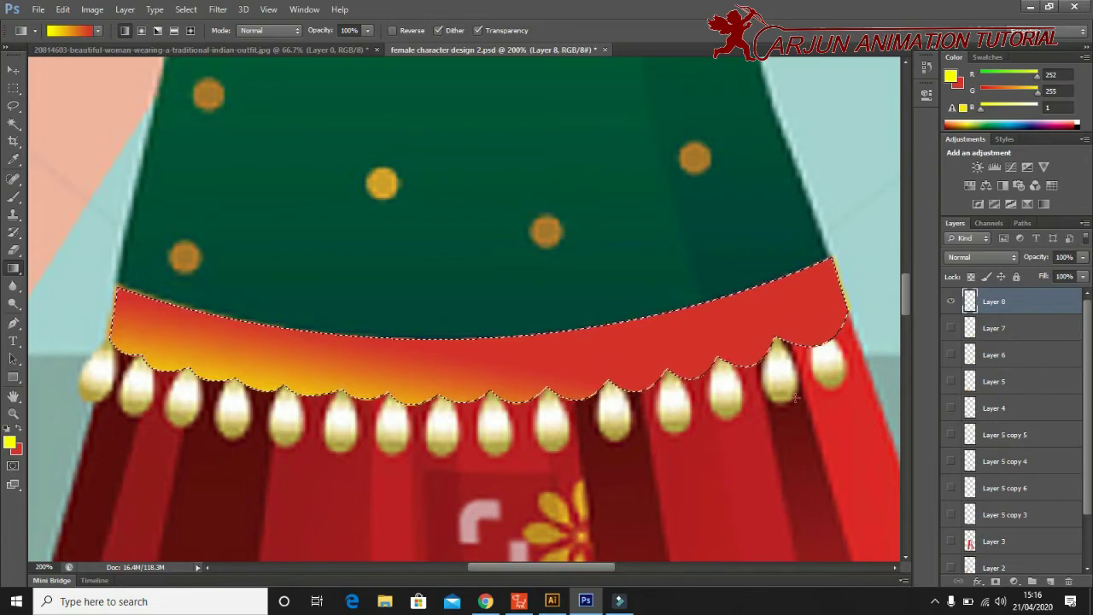
left_click_drag(787, 395, 747, 233)
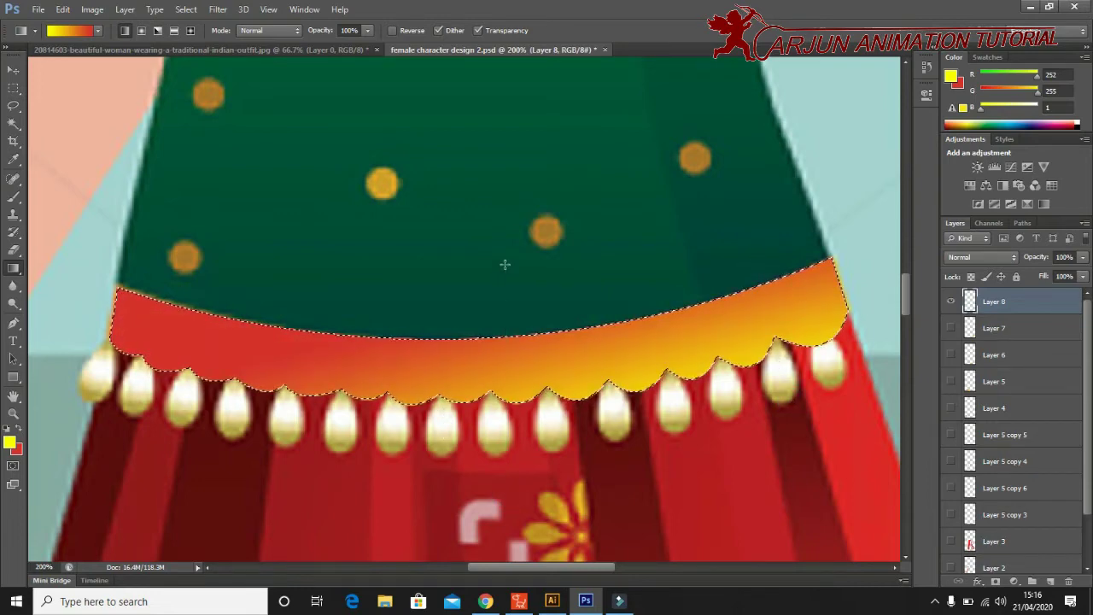
left_click_drag(506, 328, 505, 261)
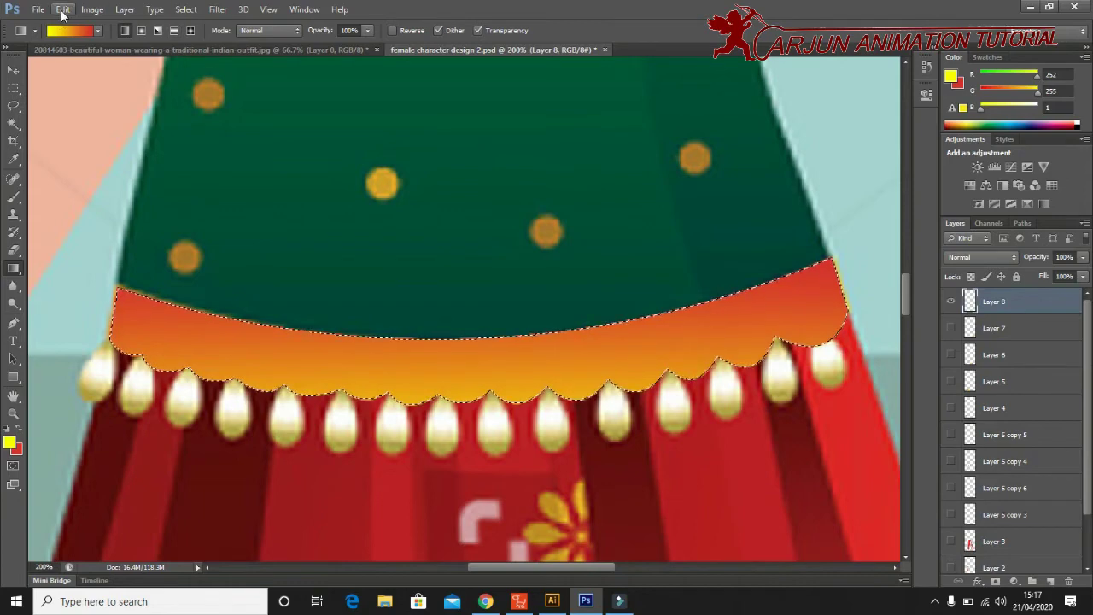
Stroke the waistband selection with a 5 px dark blue outline via Edit > Stroke.
left_click(62, 9)
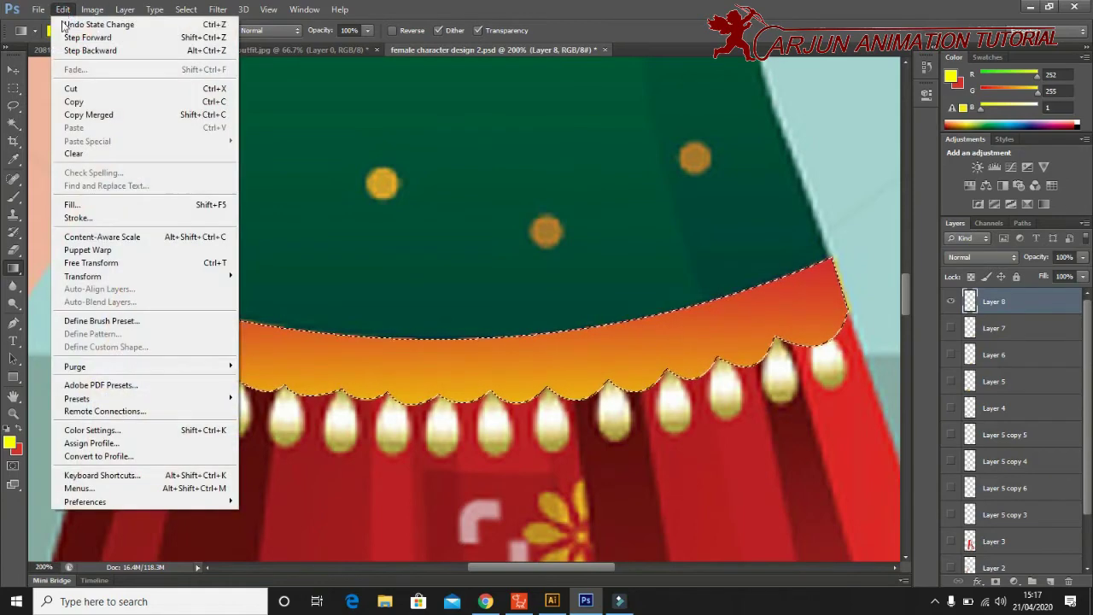
left_click(78, 217)
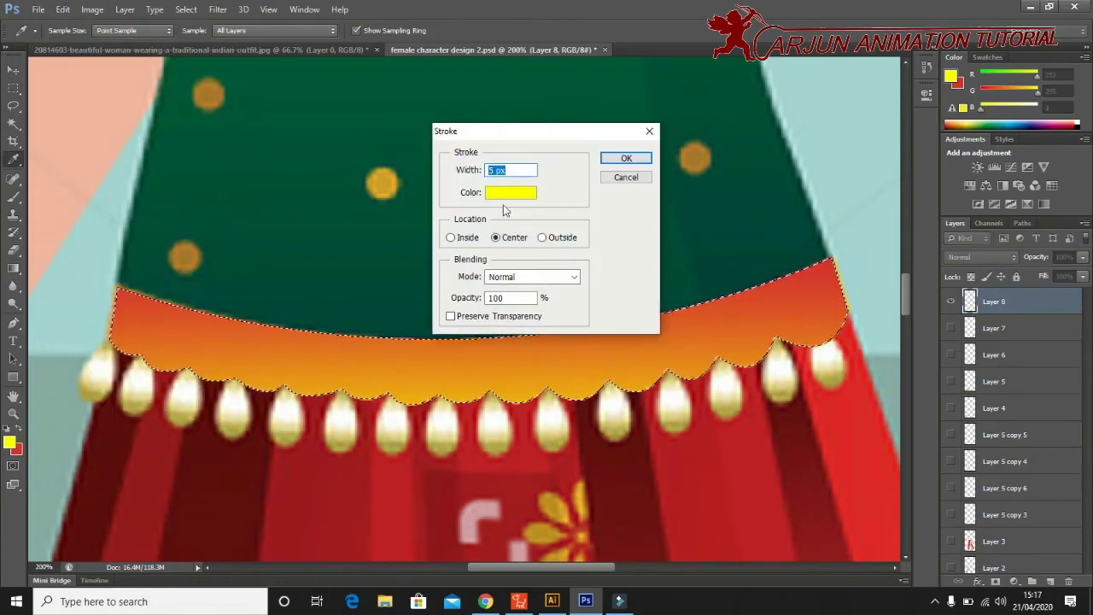
left_click(499, 195)
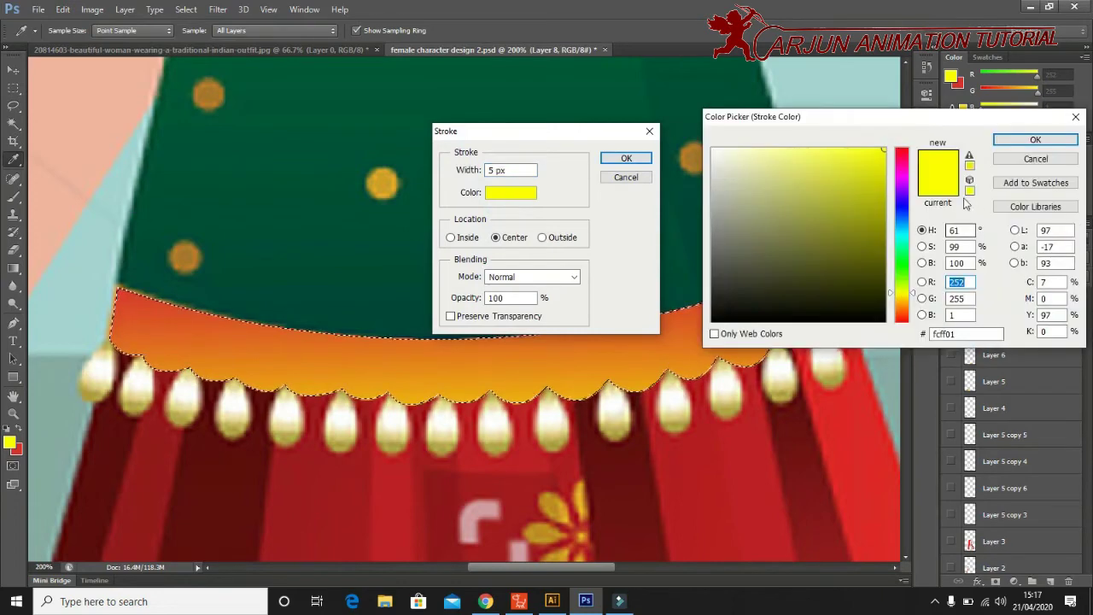
left_click(899, 205)
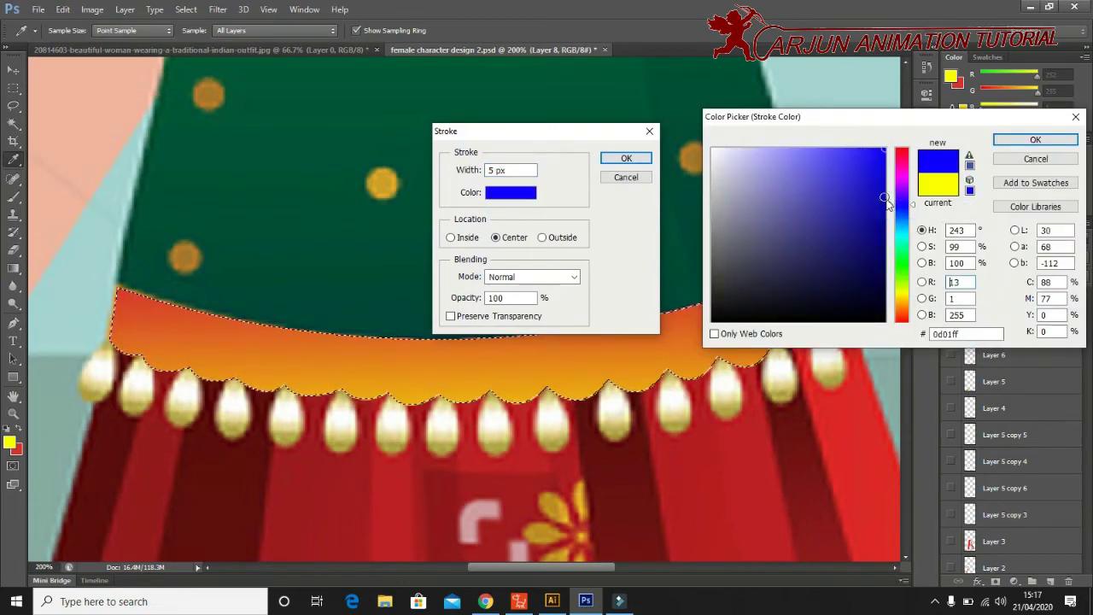
mouse_move(872, 184)
left_mouse_down()
mouse_move(873, 159)
mouse_move(882, 180)
left_mouse_up()
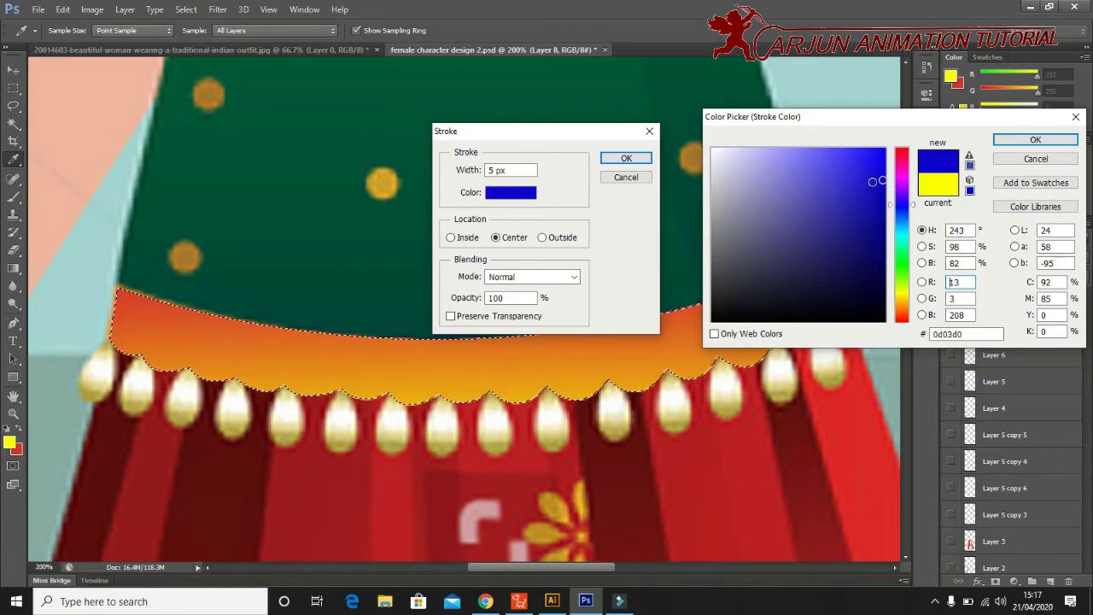
left_click_drag(883, 181, 885, 195)
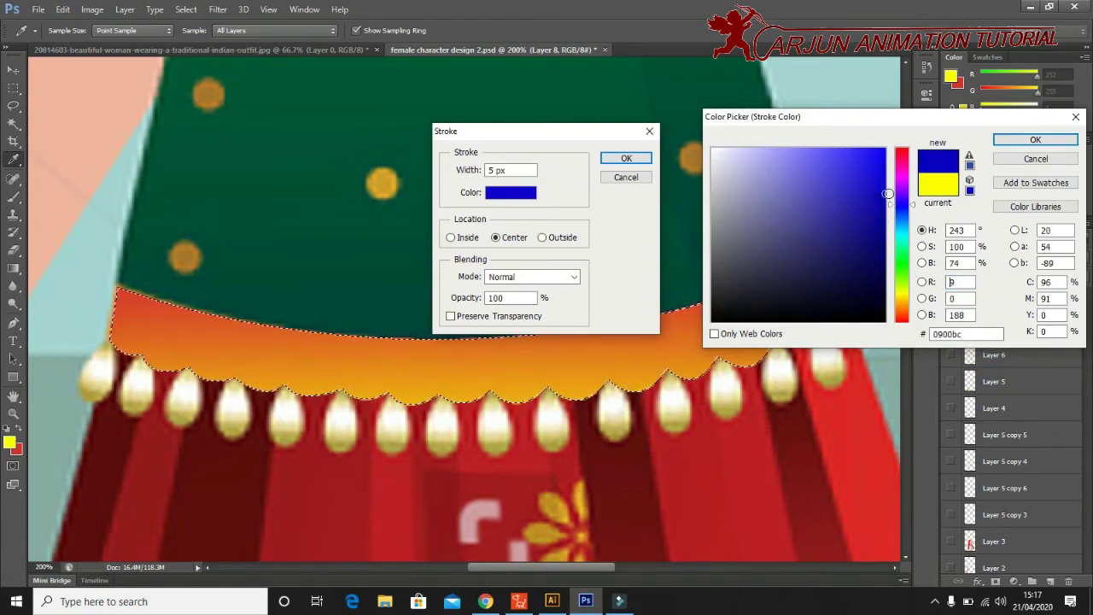
left_click(1025, 140)
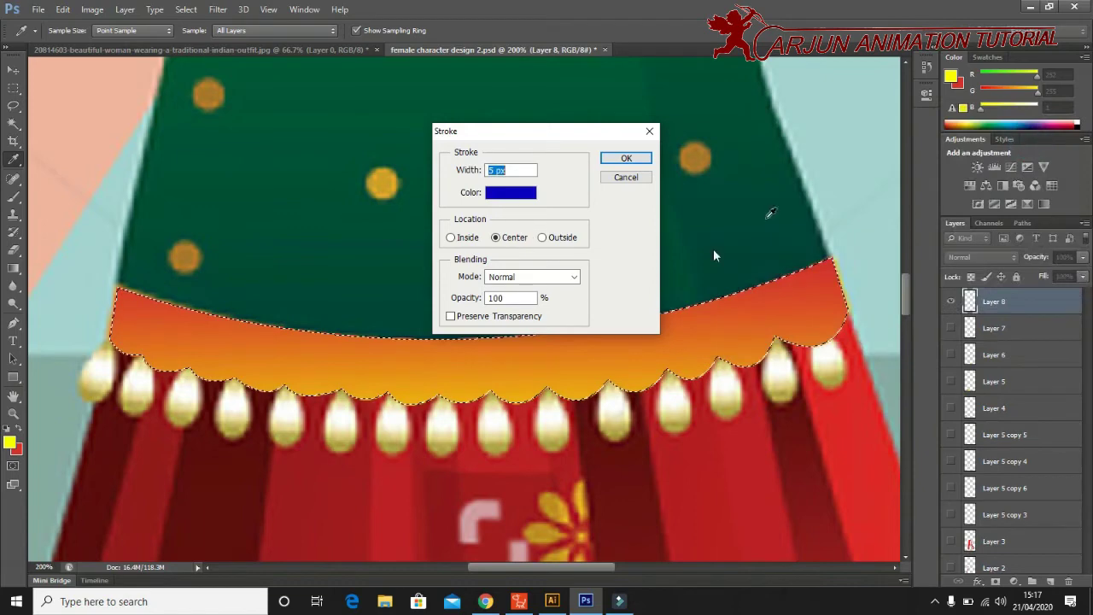
left_click(615, 161)
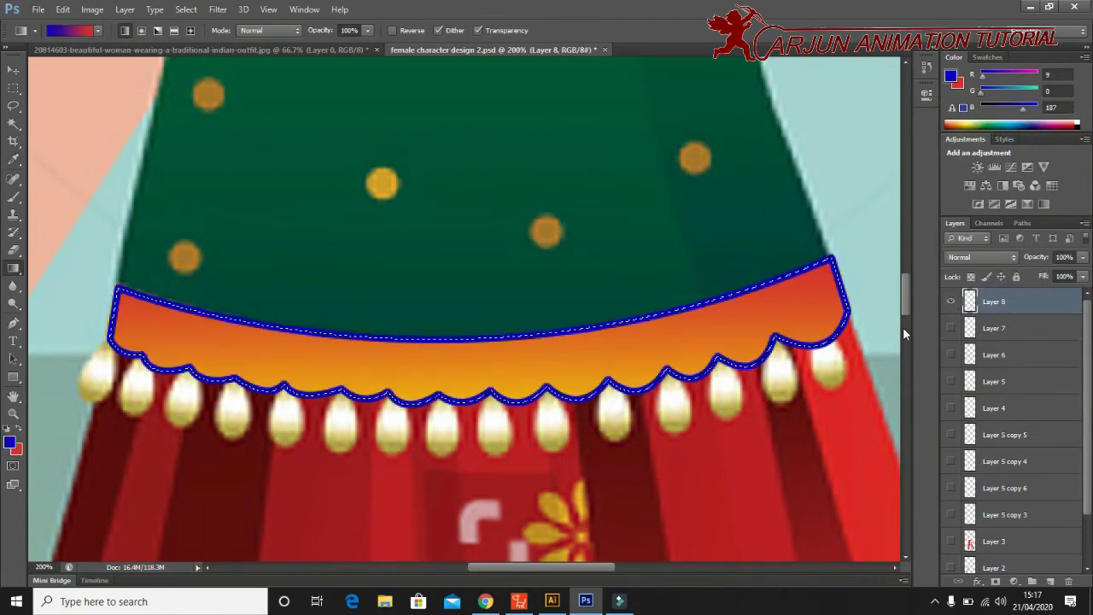
Deselect the trim, zoom out and make Layers 7 through 1 visible again.
key("ctrl+d")
key("ctrl+minus")
key("ctrl+minus")
key("ctrl+minus")
key("ctrl+minus")
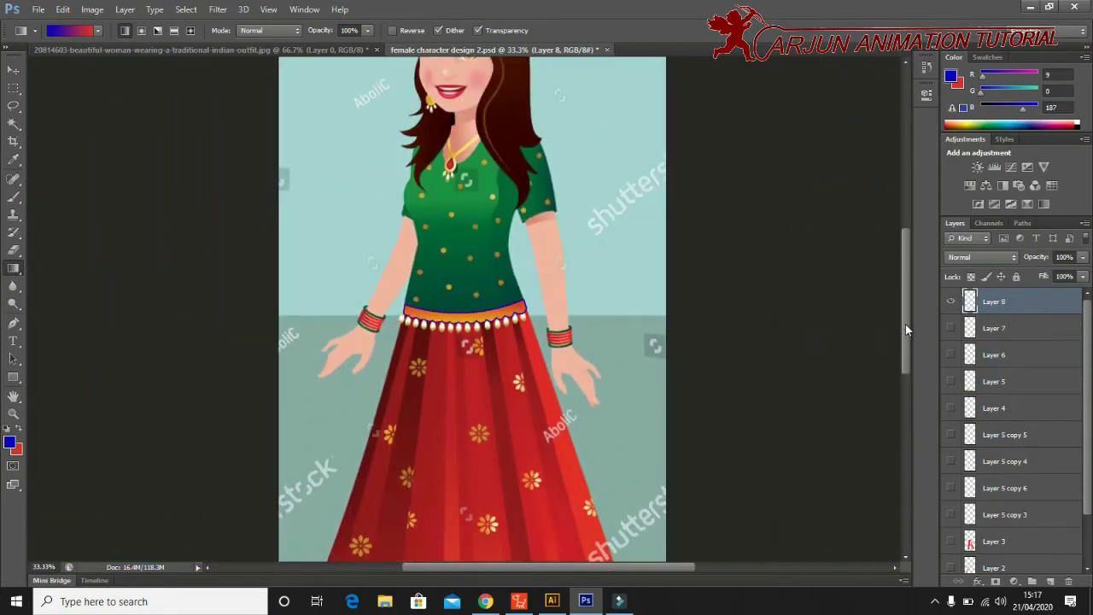
scroll(732, 453, "down", 3)
scroll(740, 456, "down", 1)
scroll(767, 484, "down", 1)
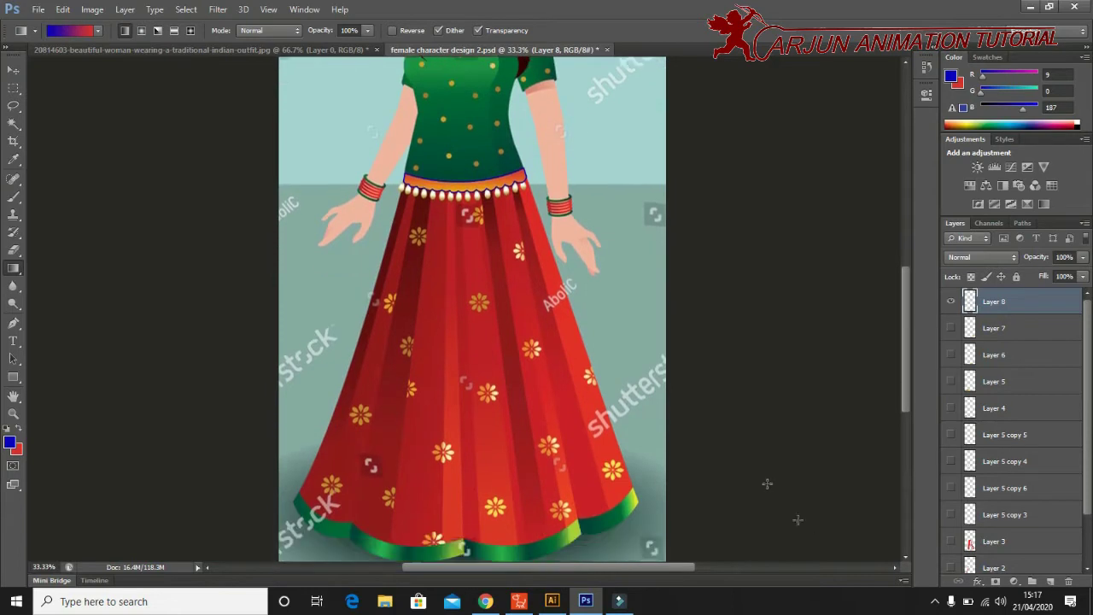
left_click_drag(950, 328, 954, 553)
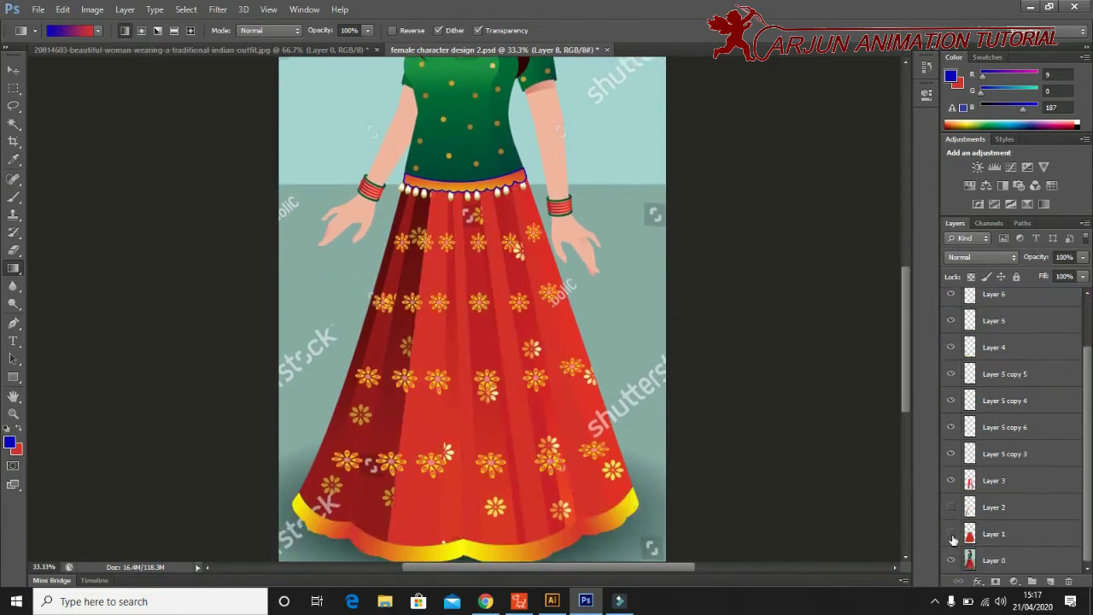
left_click_drag(951, 534, 950, 508)
scroll(444, 430, "down", 2)
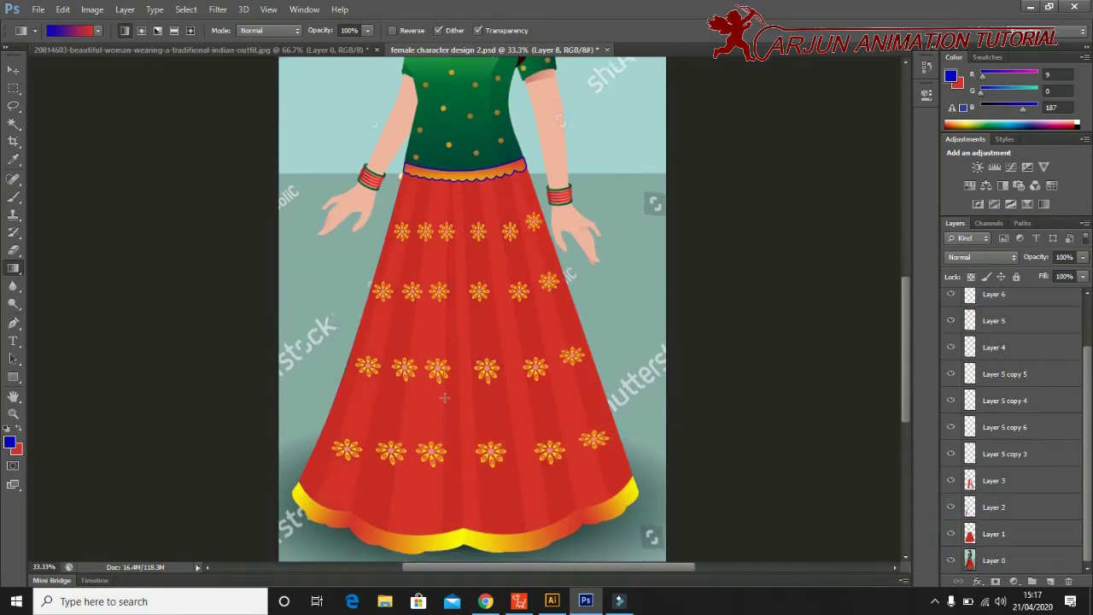
scroll(690, 389, "up", 2)
scroll(690, 388, "up", 2)
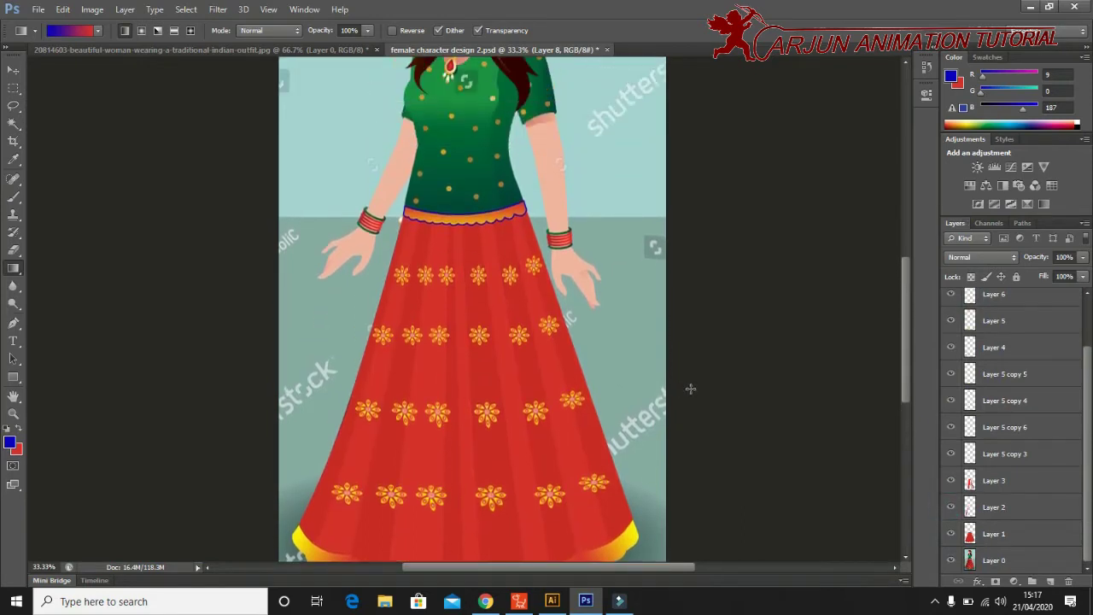
scroll(691, 388, "up", 1)
scroll(690, 385, "up", 1)
scroll(678, 396, "up", 2)
scroll(679, 401, "up", 2)
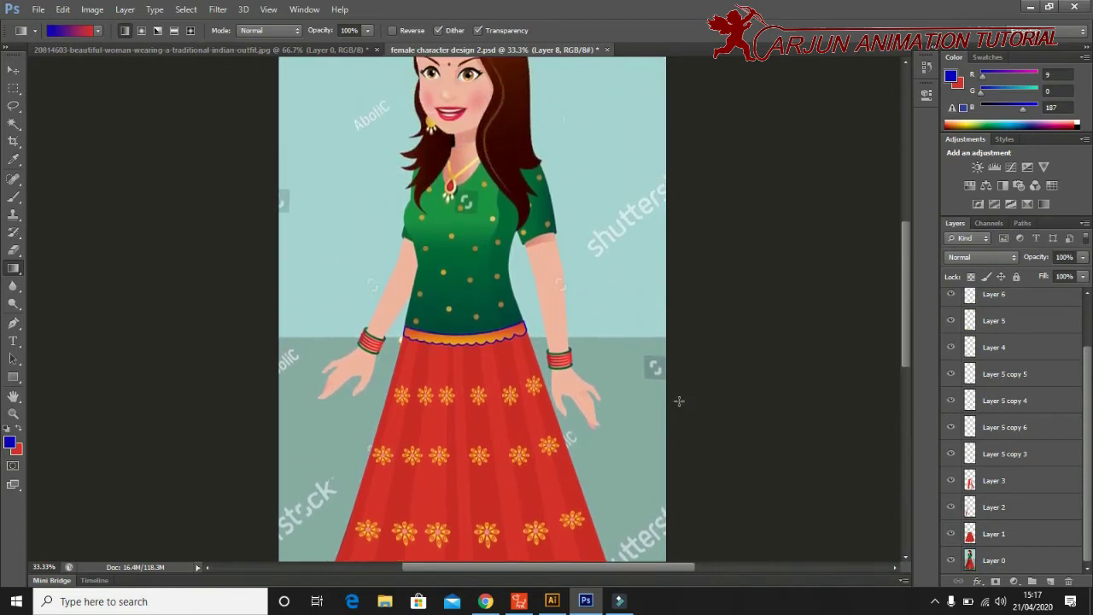
scroll(679, 400, "up", 2)
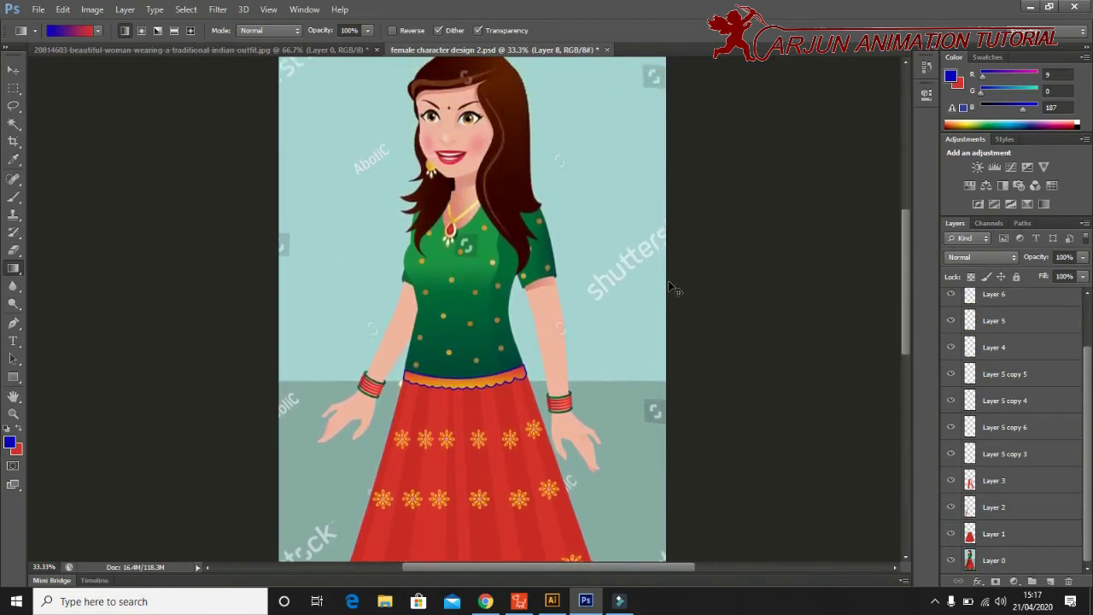
Zoom in to inspect the outlined waistband and blouse, then zoom back out.
key("ctrl+plus")
key("ctrl+plus")
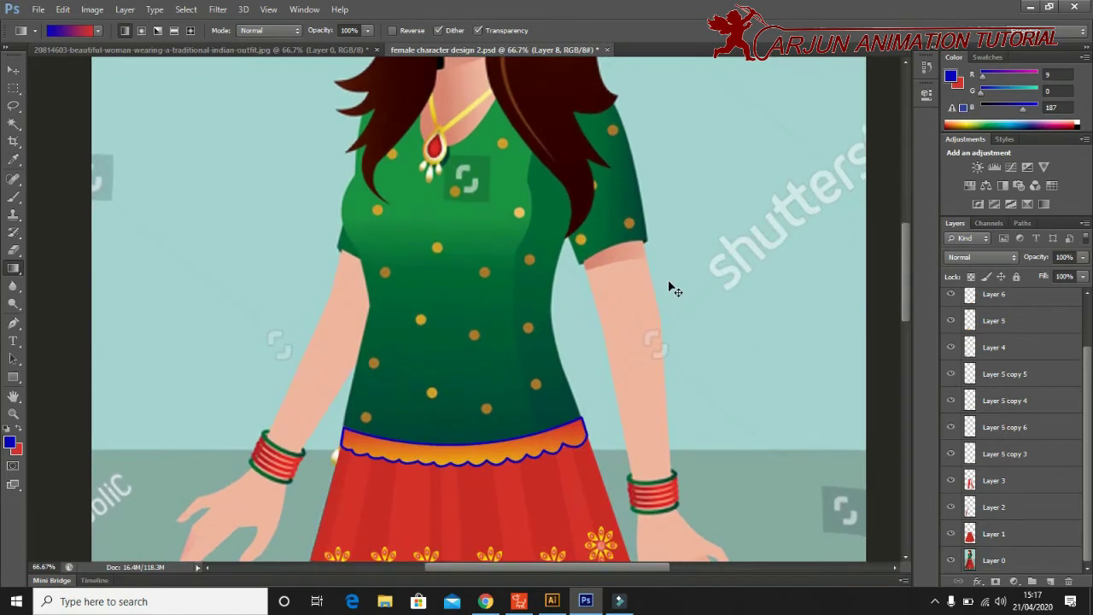
key("ctrl+plus")
scroll(668, 281, "down", 2)
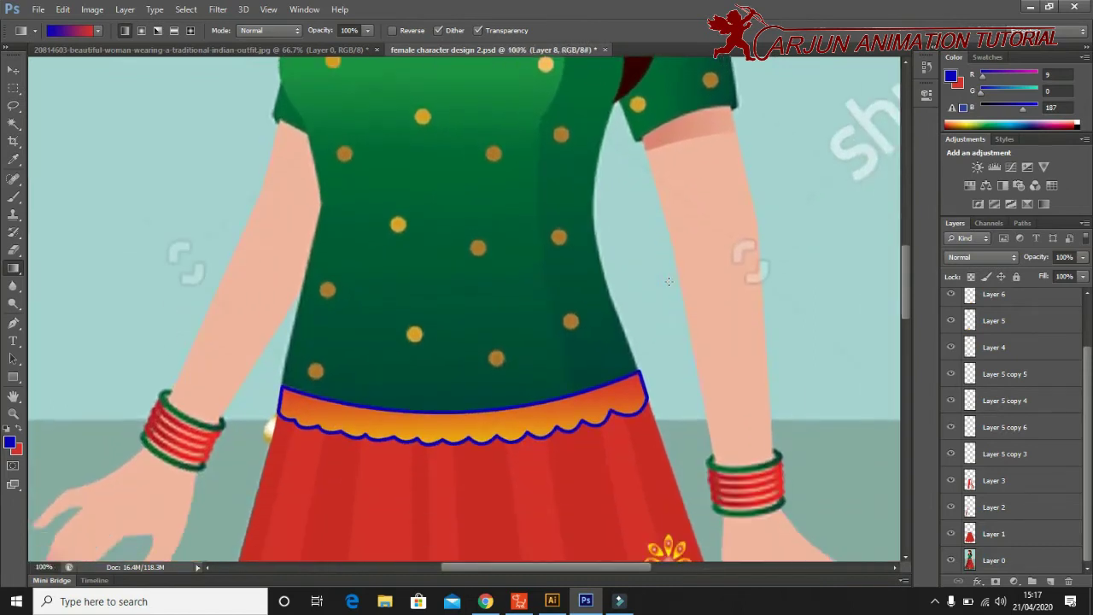
scroll(669, 281, "down", 1)
scroll(828, 496, "down", 1)
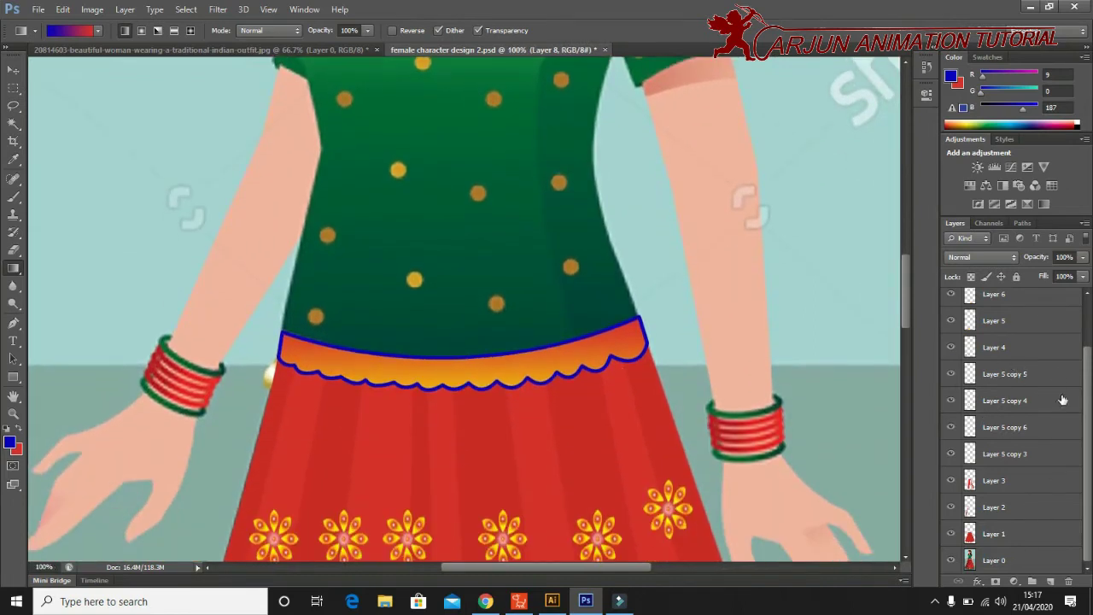
scroll(987, 354, "up", 2)
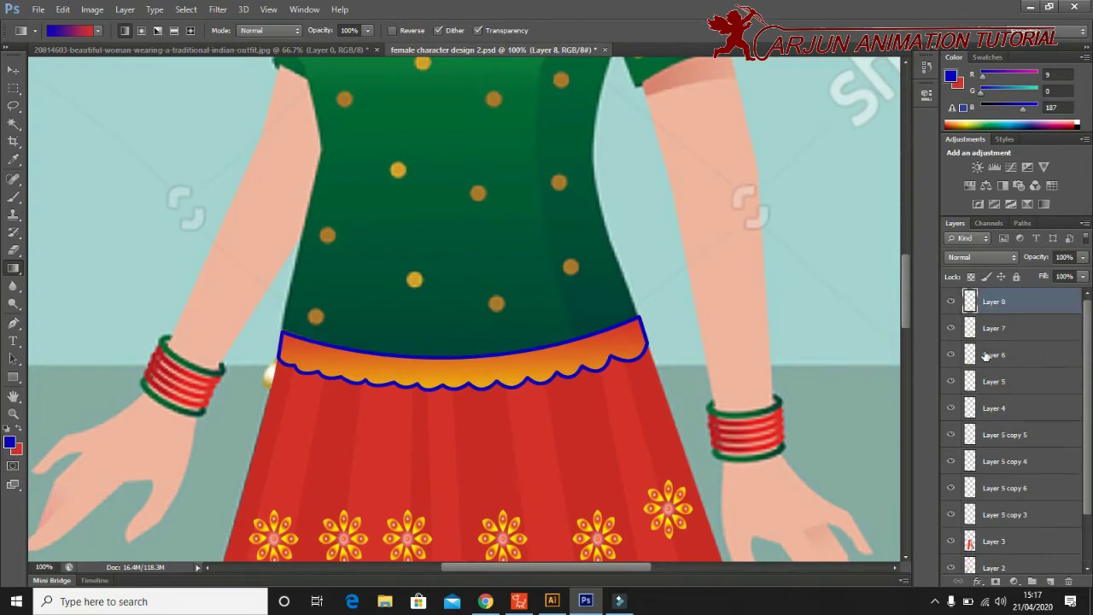
scroll(520, 331, "down", 1)
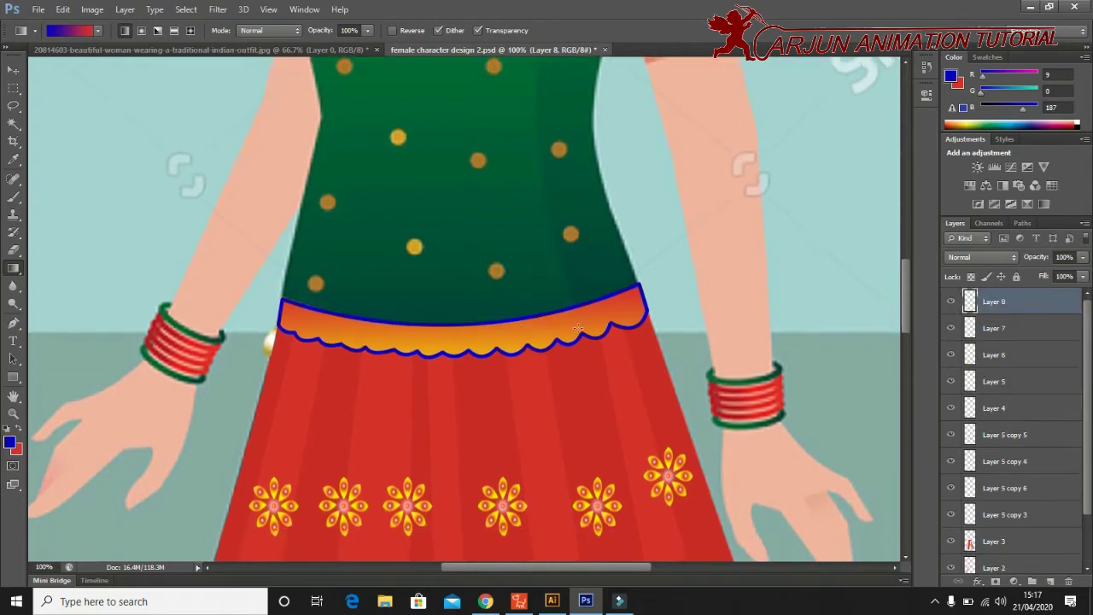
scroll(492, 416, "up", 1)
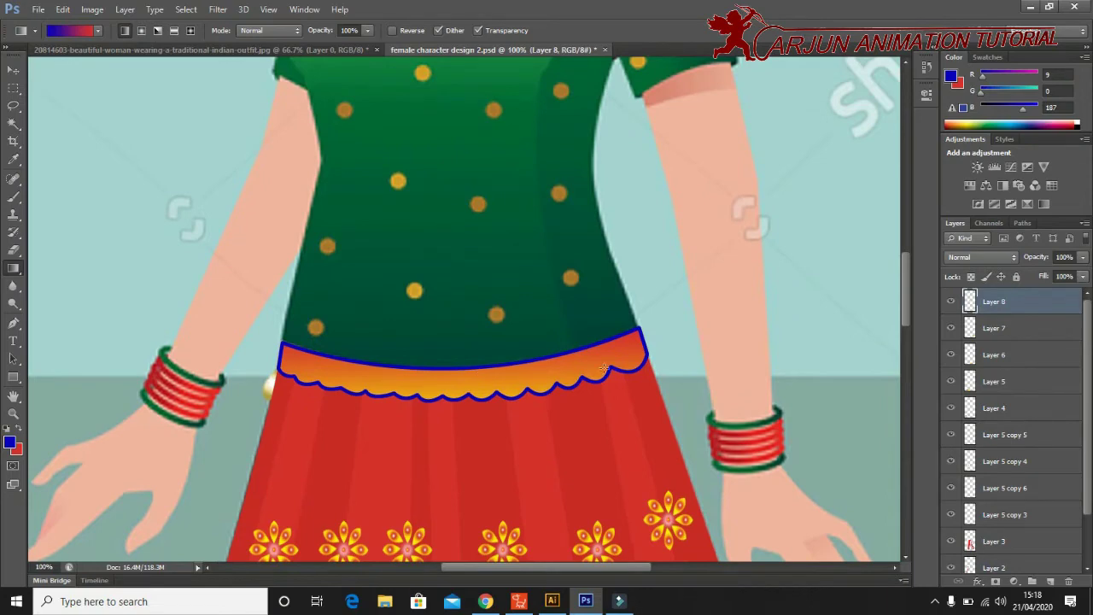
scroll(606, 371, "up", 2)
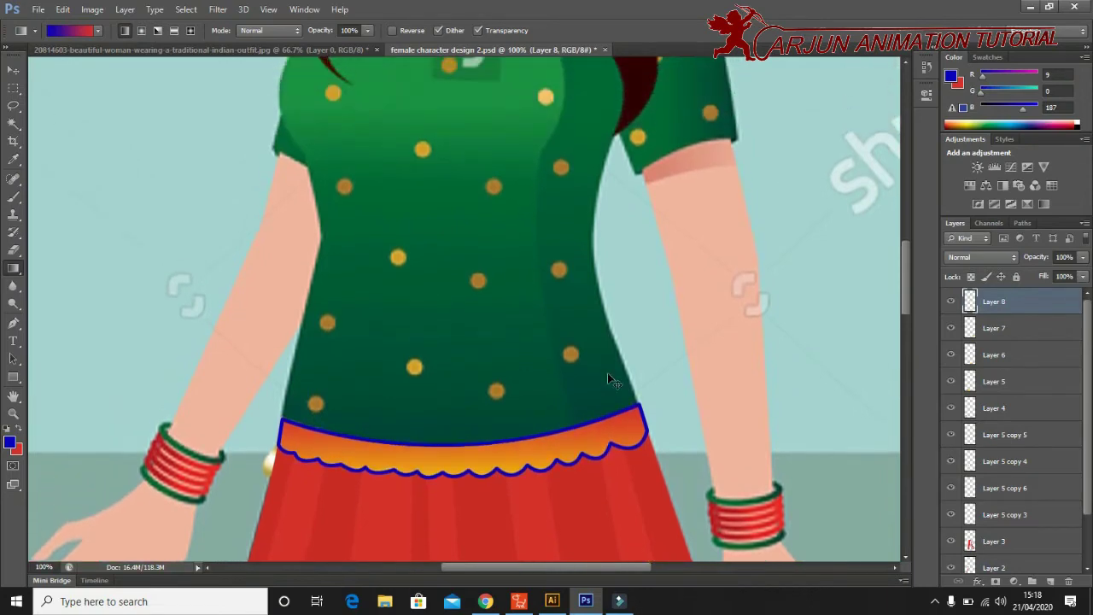
key("ctrl+minus")
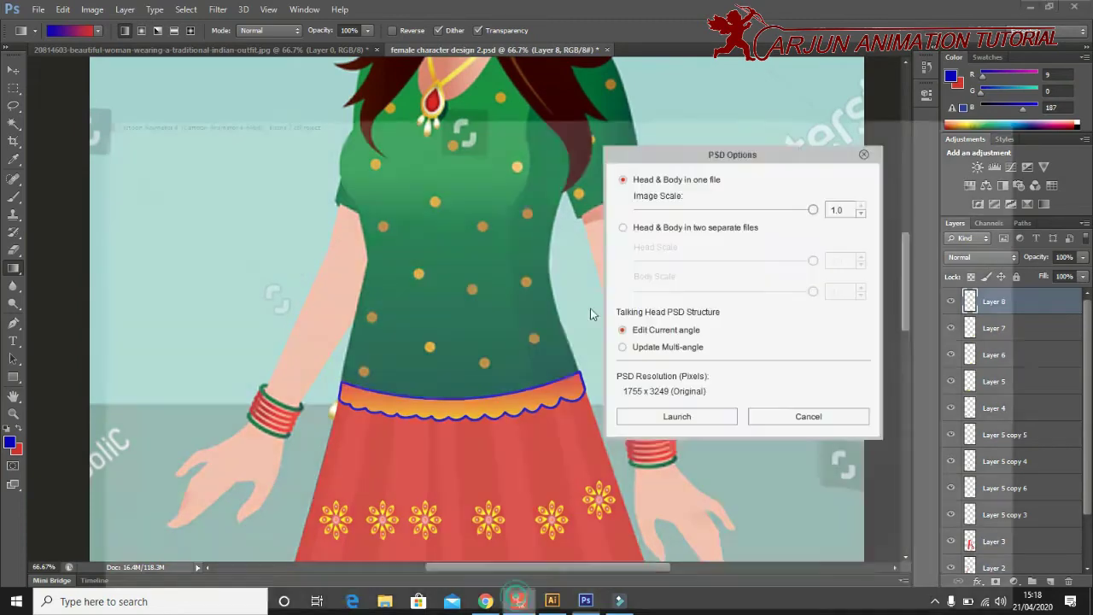
Switch to Cartoon Animator 4 and cancel the PSD Options dialog.
left_click(518, 602)
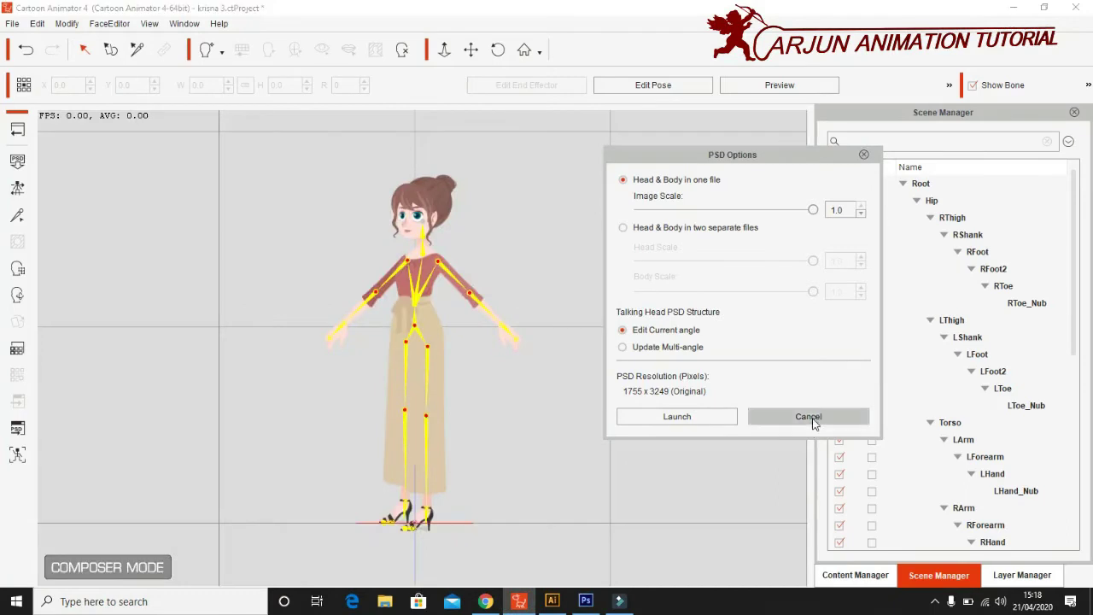
left_click(809, 415)
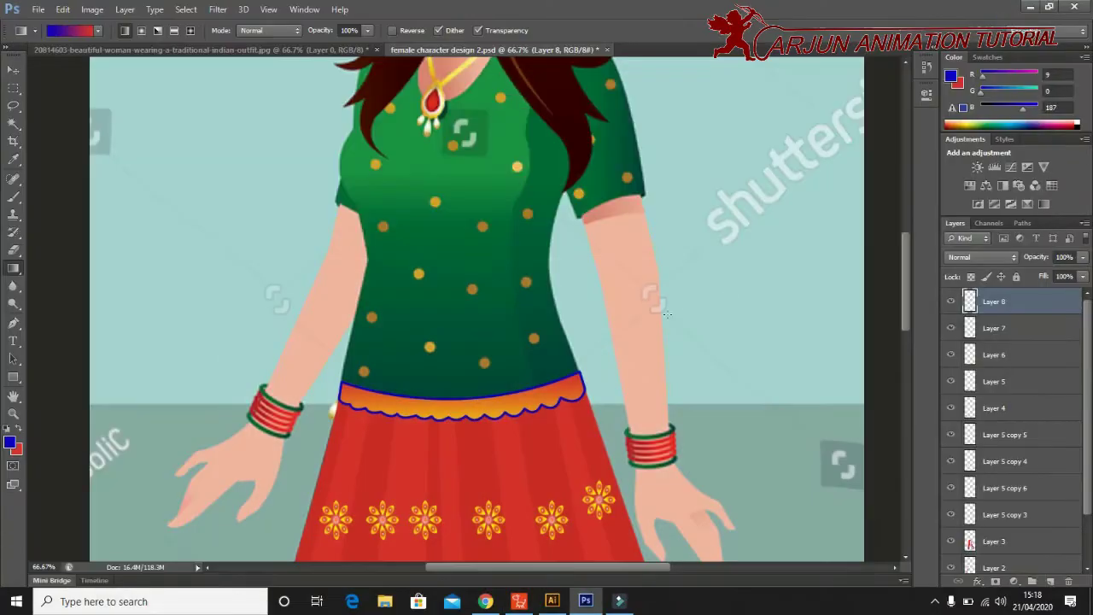
Scroll over the canvas to review the blouse and skirt.
scroll(632, 329, "down", 1)
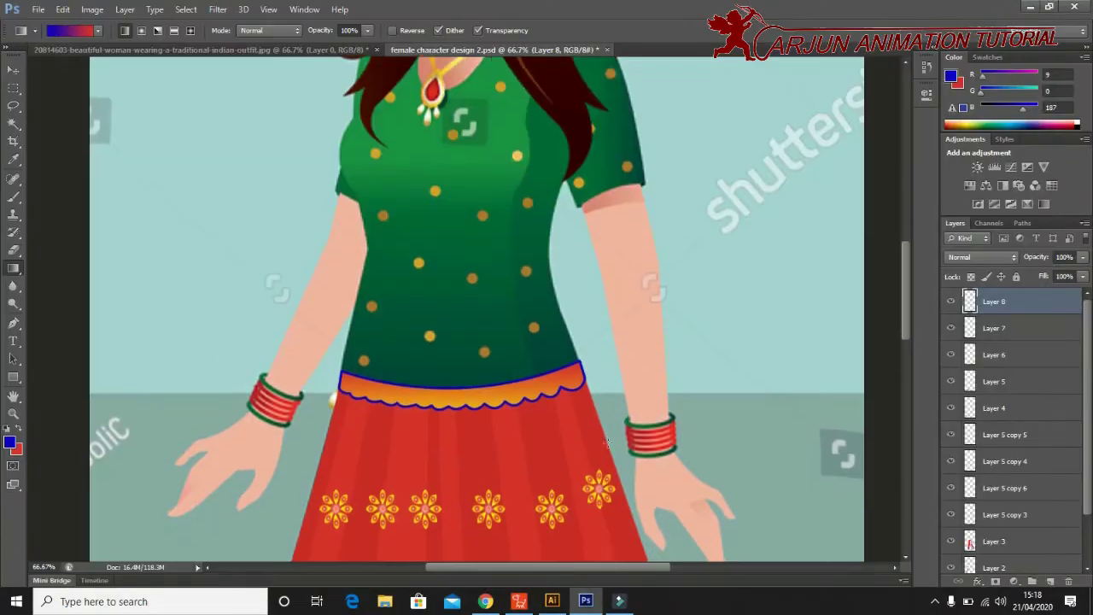
scroll(581, 346, "down", 3)
scroll(529, 363, "down", 3)
scroll(478, 383, "down", 2)
scroll(478, 382, "up", 4)
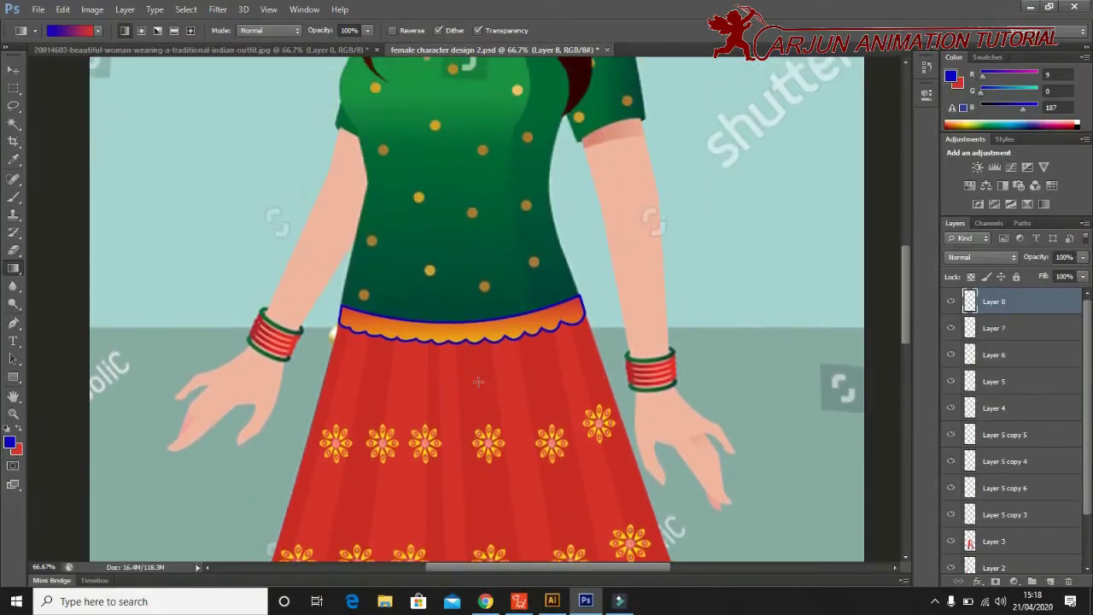
scroll(479, 257, "down", 2)
scroll(480, 149, "down", 2)
scroll(472, 311, "up", 2)
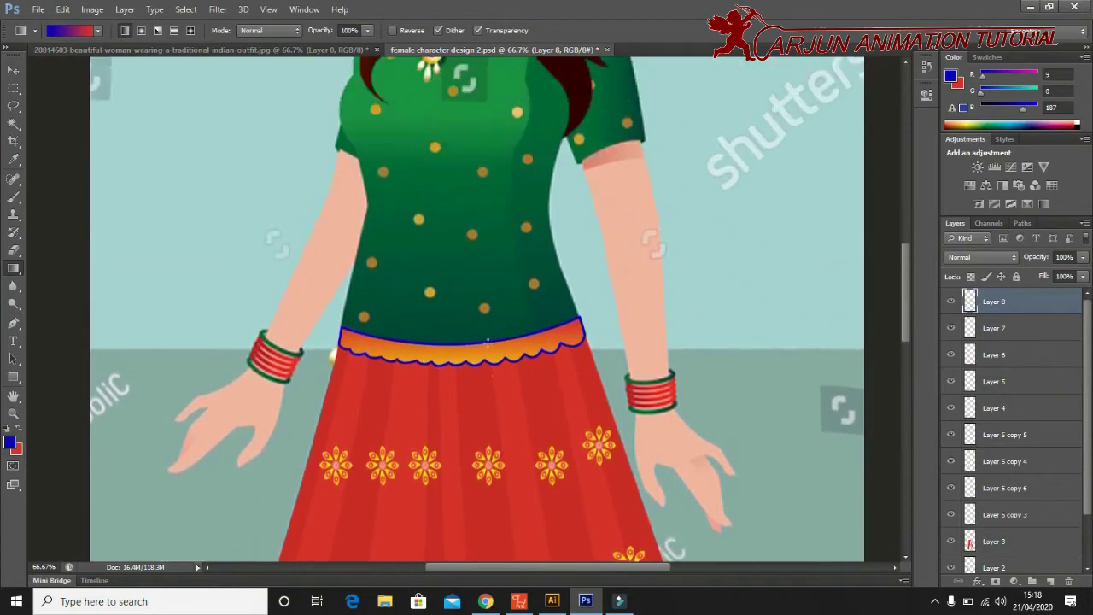
scroll(480, 329, "up", 2)
scroll(488, 343, "up", 1)
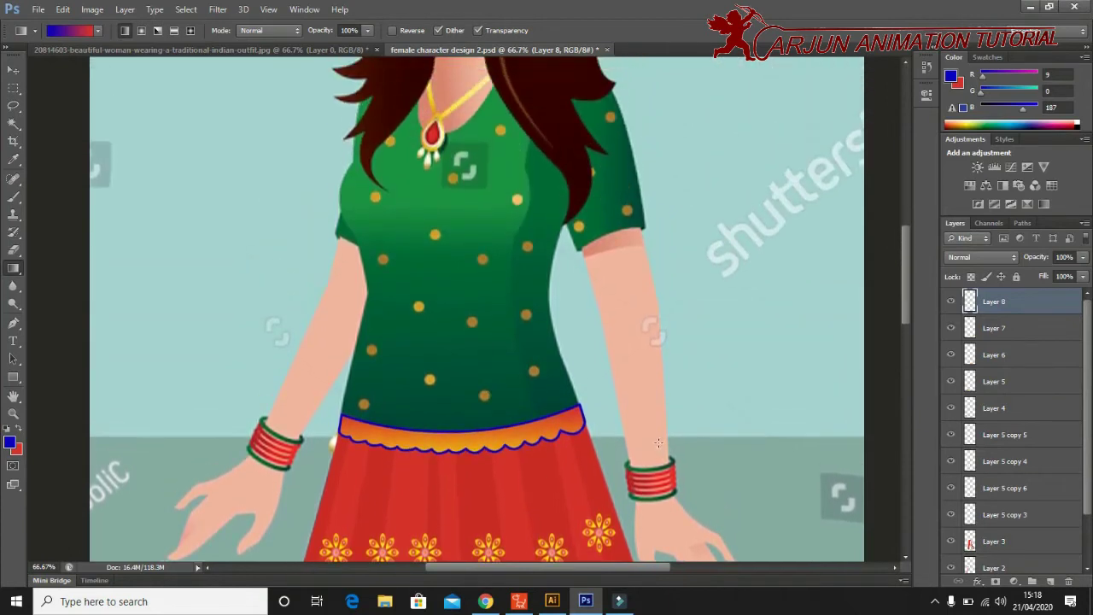
Switch to the Pen tool and scroll back over the outfit and waistband.
key("p")
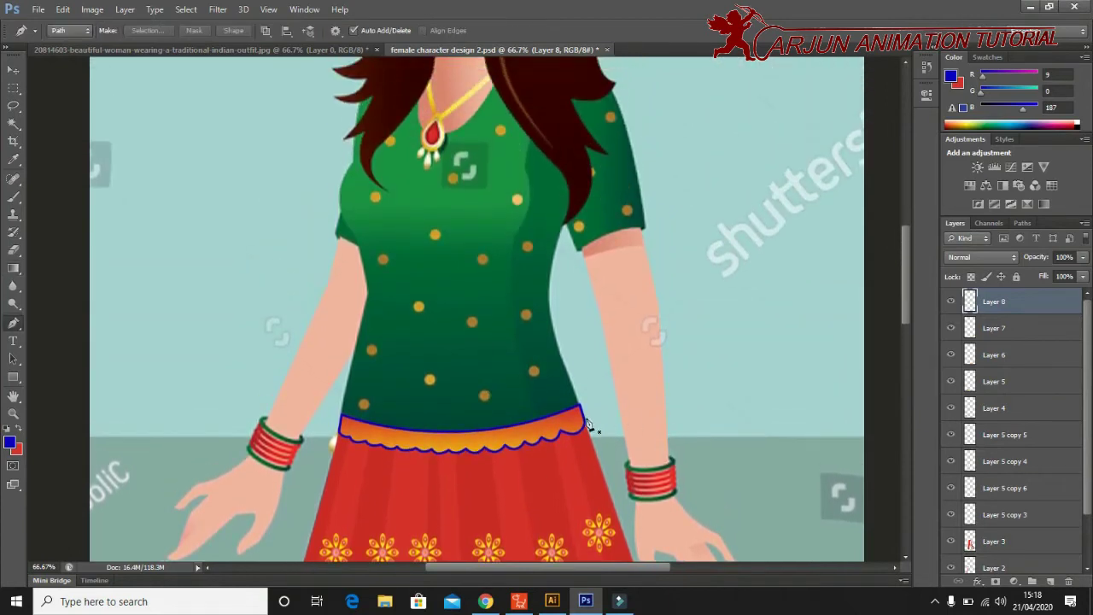
scroll(557, 422, "up", 1)
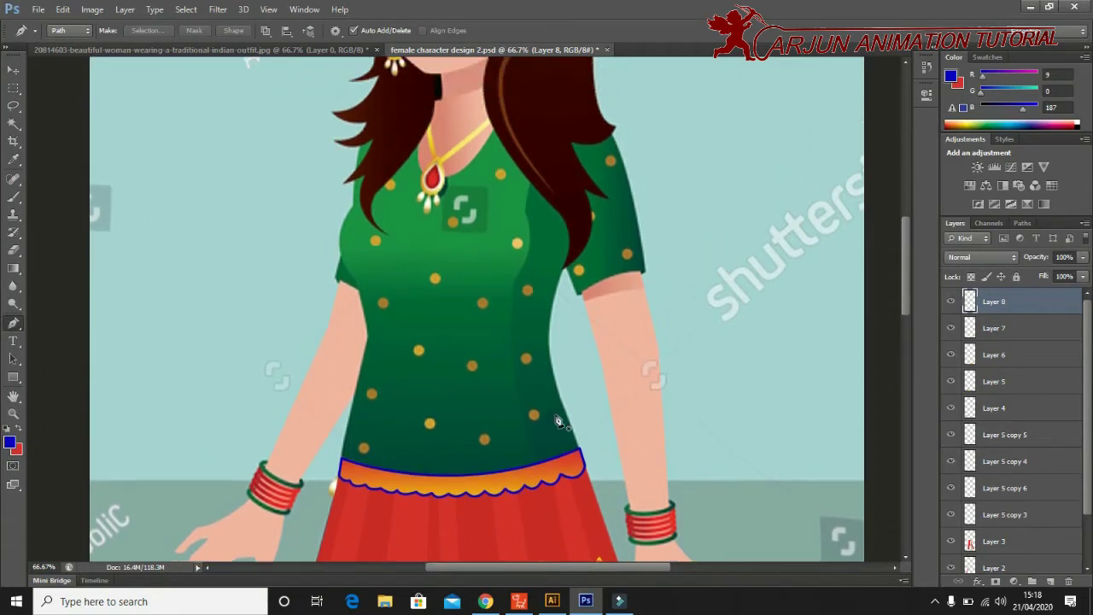
scroll(557, 422, "down", 1)
scroll(556, 422, "down", 2)
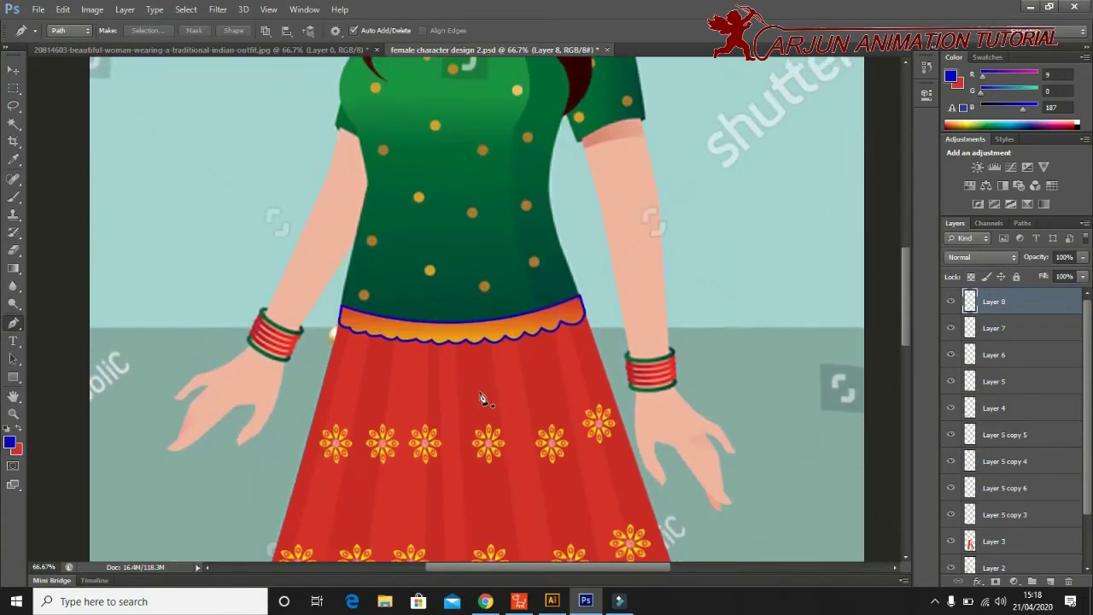
scroll(491, 392, "down", 1)
scroll(491, 392, "down", 1)
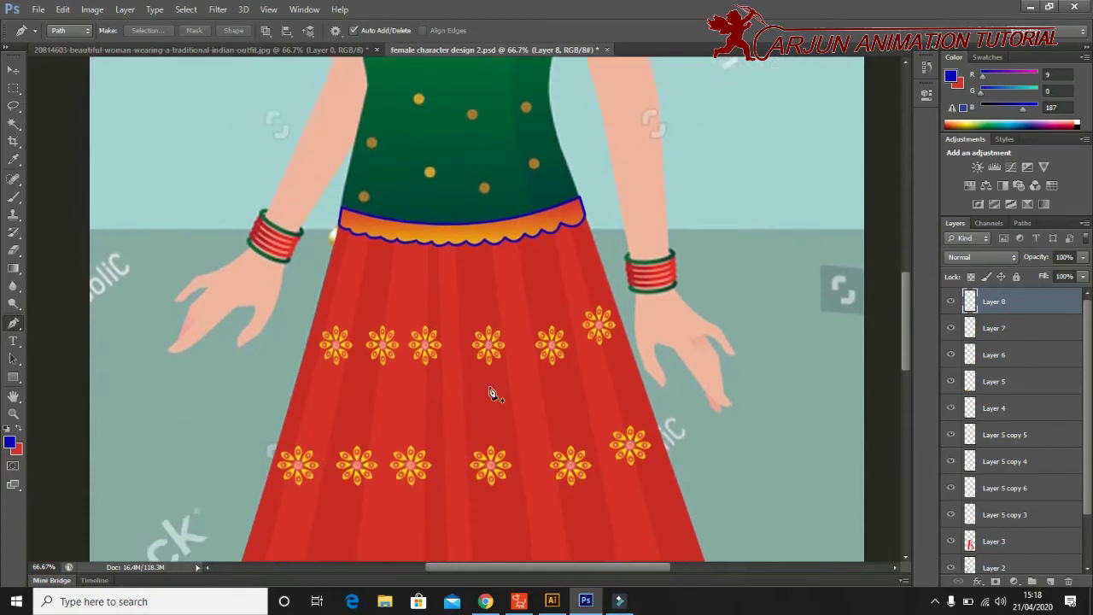
scroll(492, 392, "down", 1)
scroll(491, 392, "down", 1)
scroll(491, 392, "up", 2)
scroll(491, 392, "up", 1)
scroll(491, 392, "up", 2)
scroll(491, 393, "up", 1)
scroll(491, 393, "up", 1)
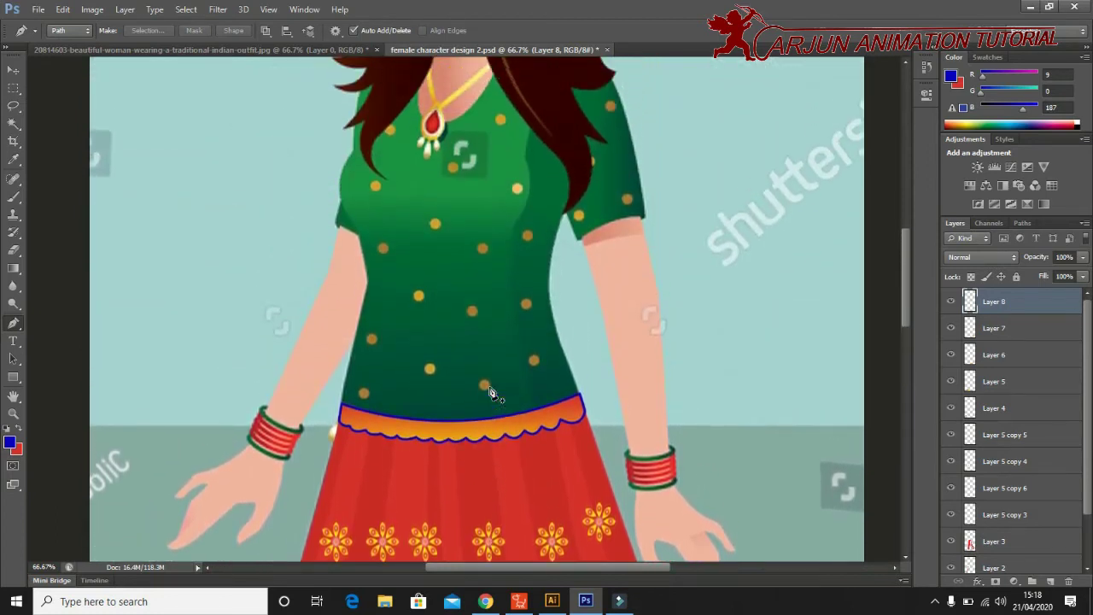
scroll(492, 392, "up", 1)
scroll(492, 392, "up", 1)
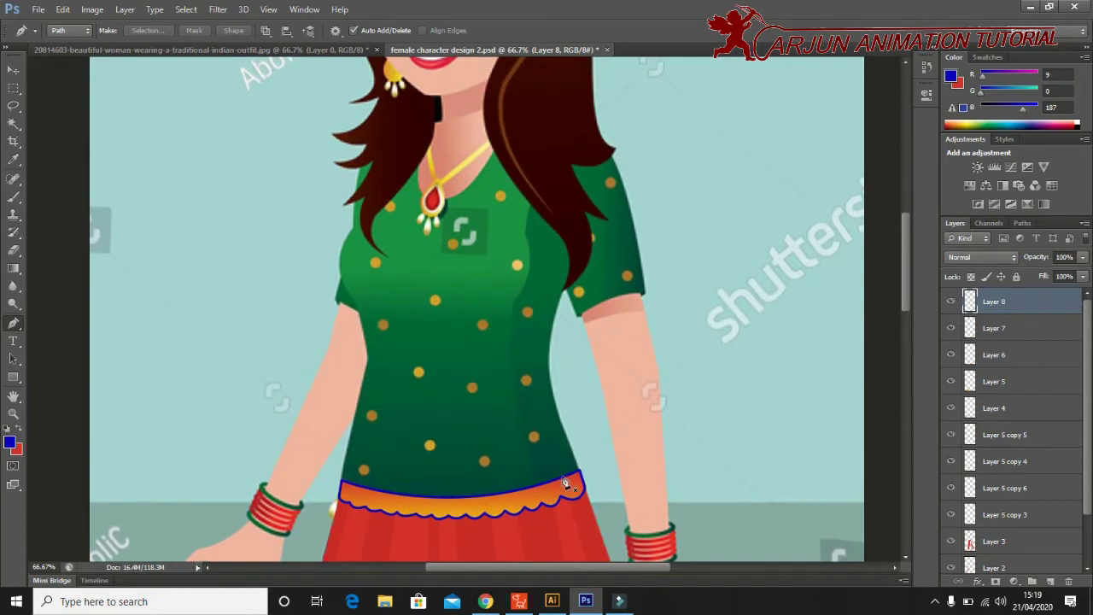
scroll(517, 408, "up", 1)
scroll(515, 407, "down", 1)
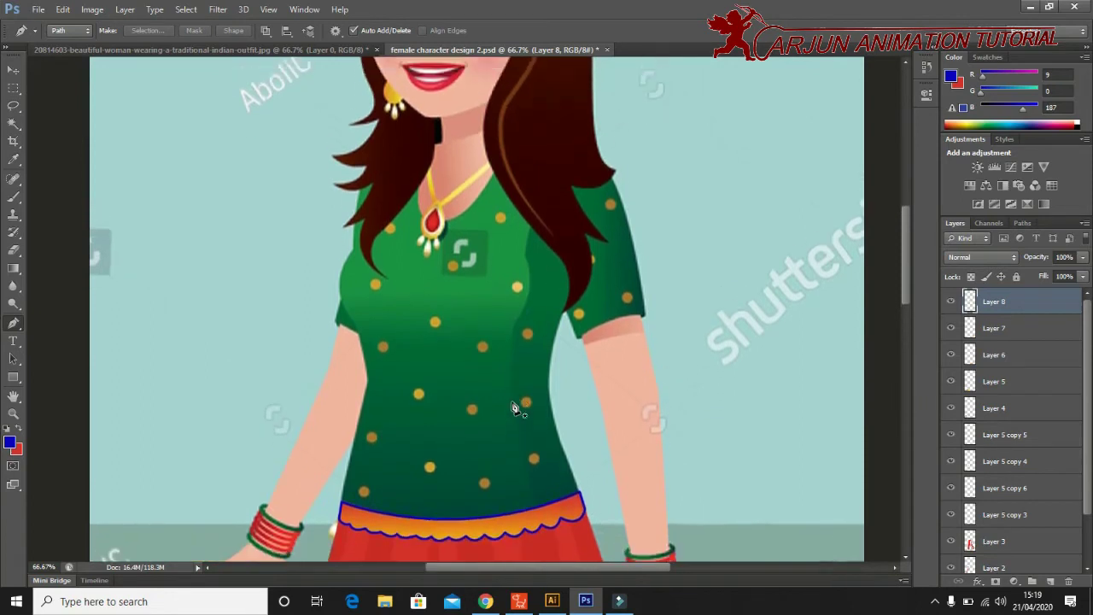
scroll(515, 408, "up", 1)
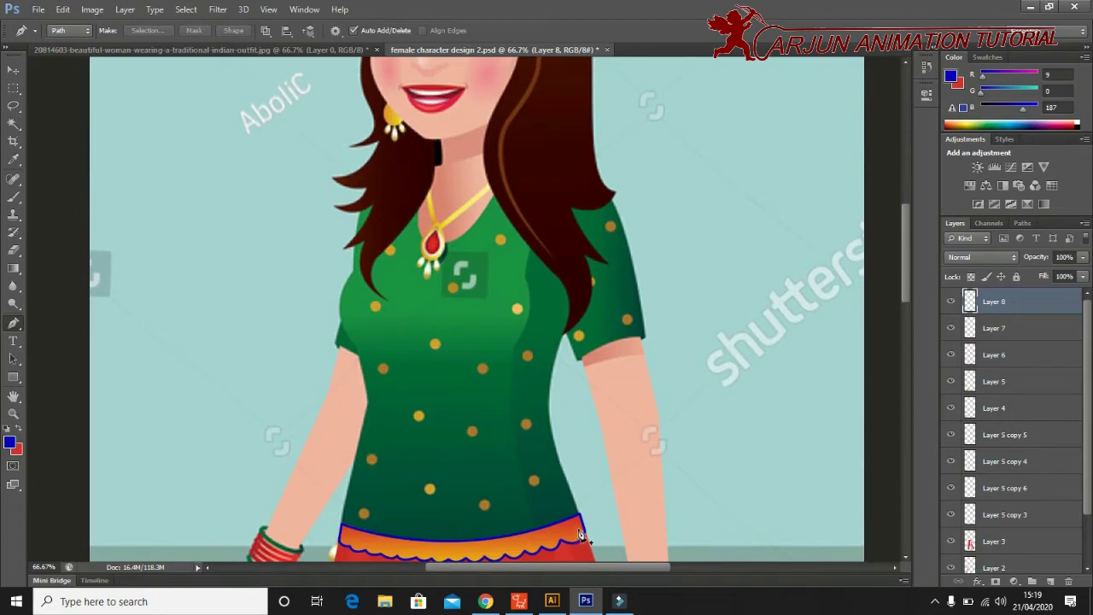
Check Layer 8's waistband by hiding and reshowing it, then add Layer 9 above Layer 7.
left_click(952, 302)
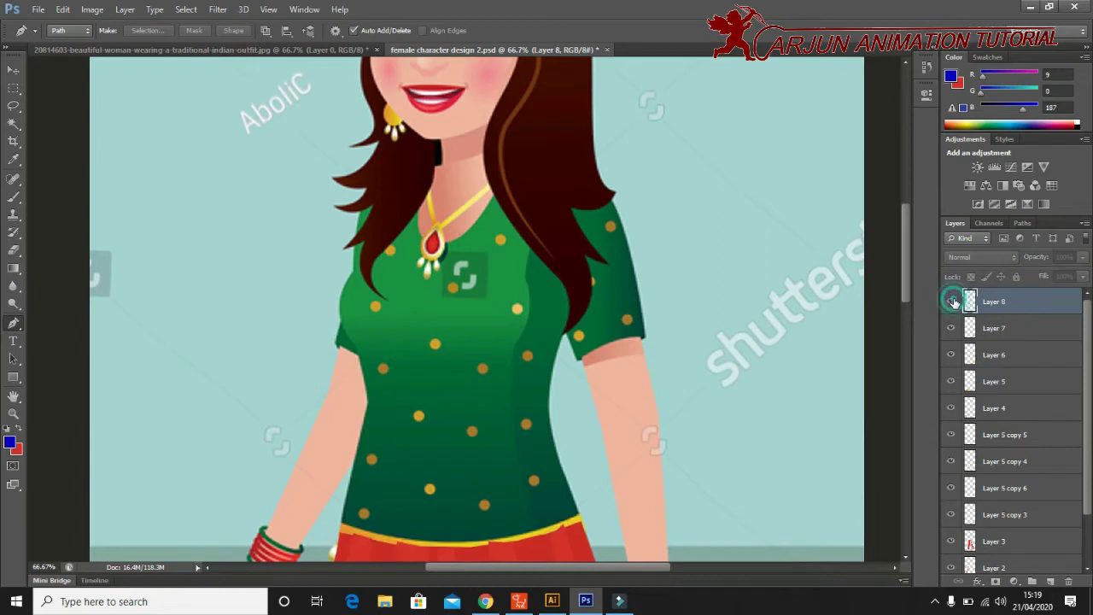
left_click(952, 303)
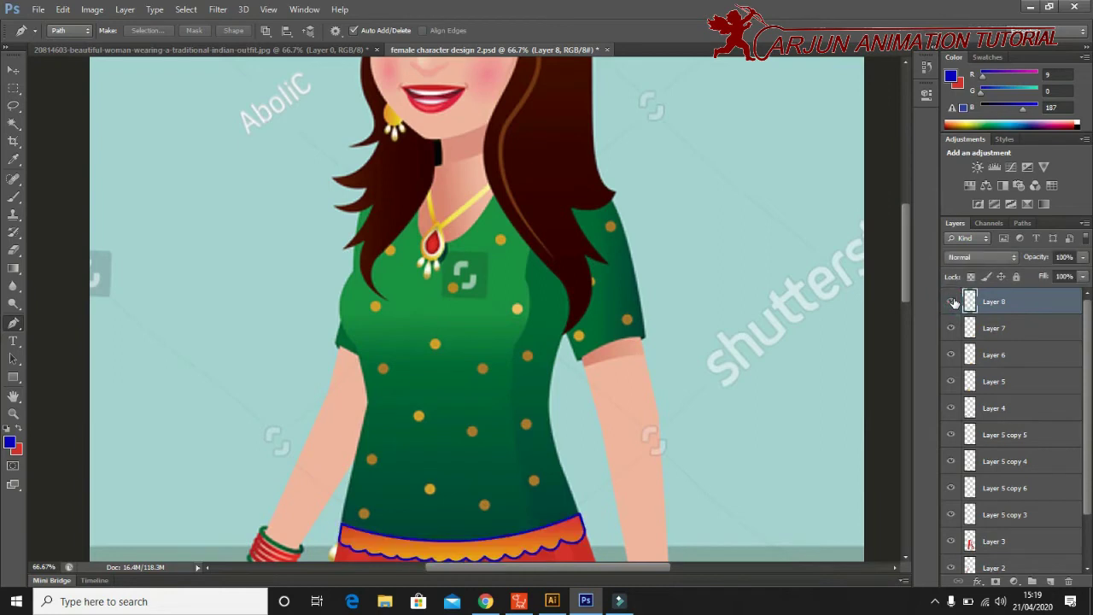
left_click(1011, 328)
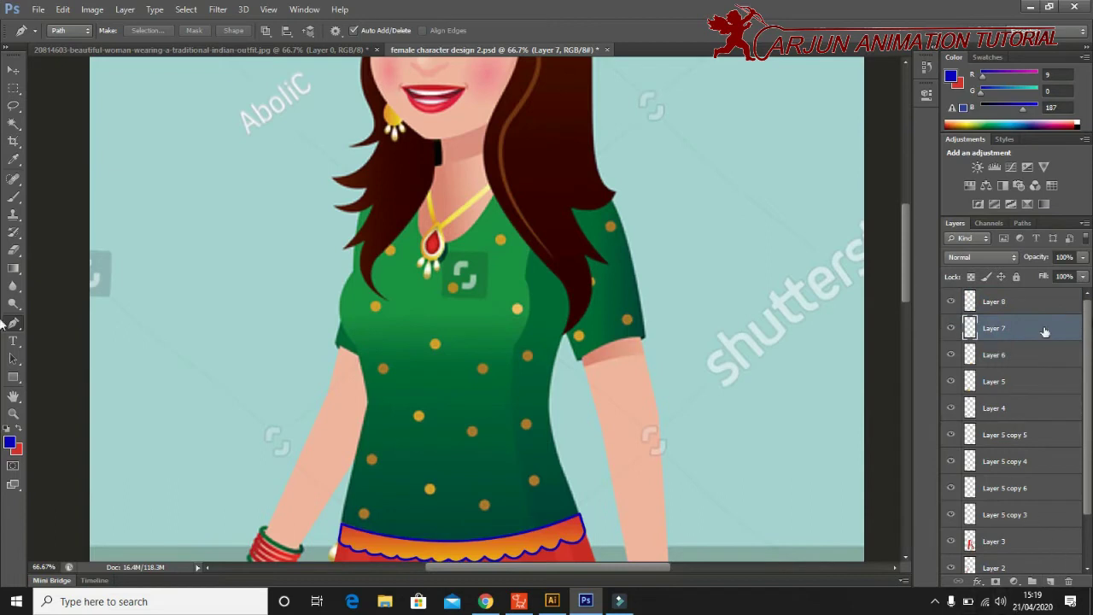
left_click(1052, 581)
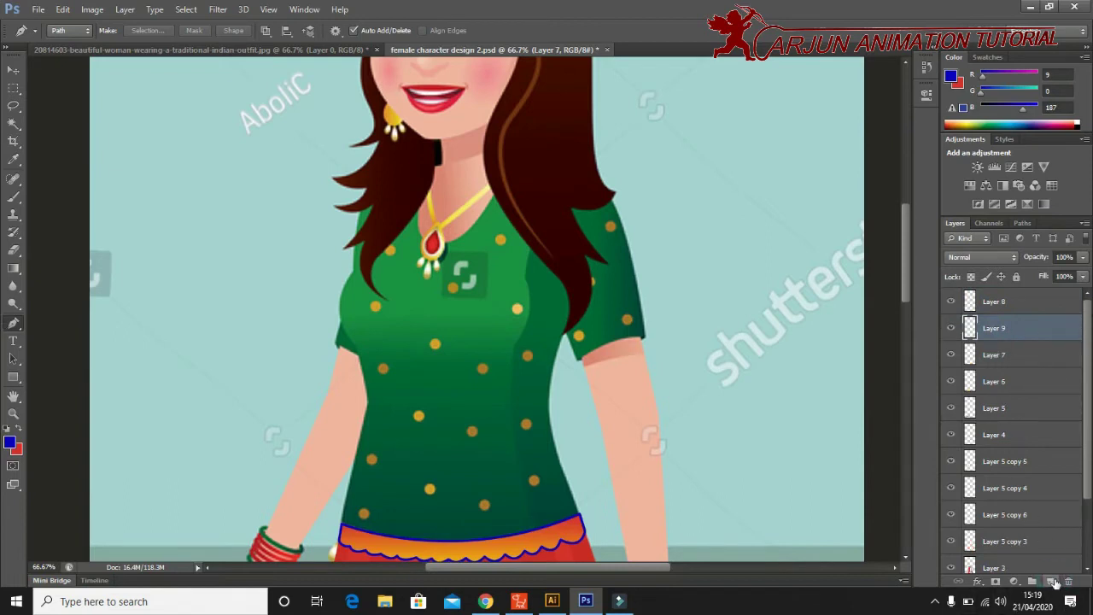
scroll(569, 402, "down", 2)
Trace the blouse's left edge from the waist up to a corner at the left shoulder.
scroll(569, 416, "down", 2)
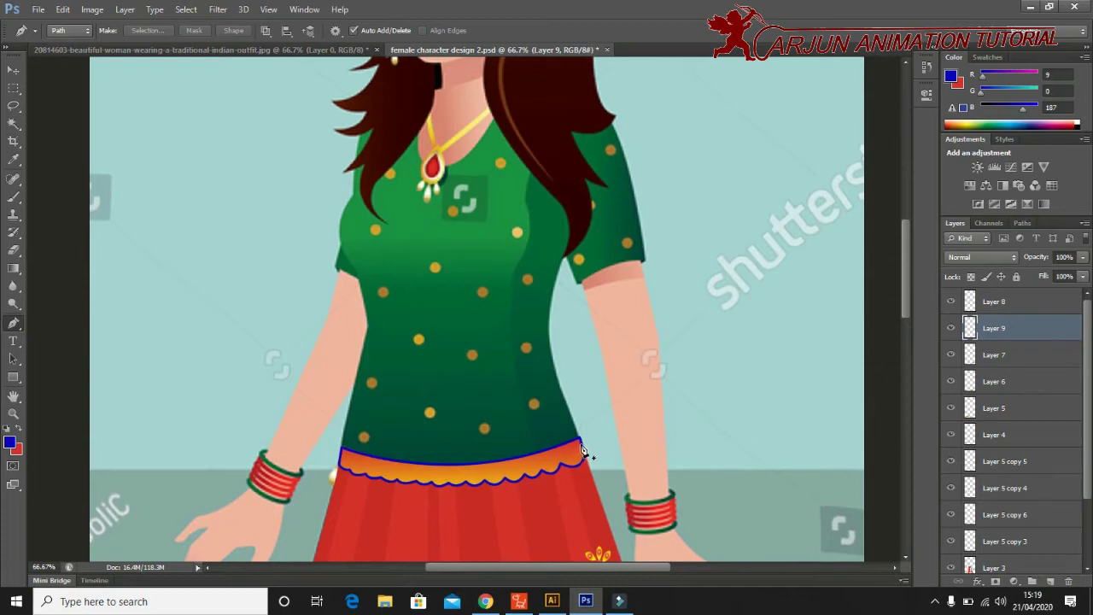
left_click(581, 442)
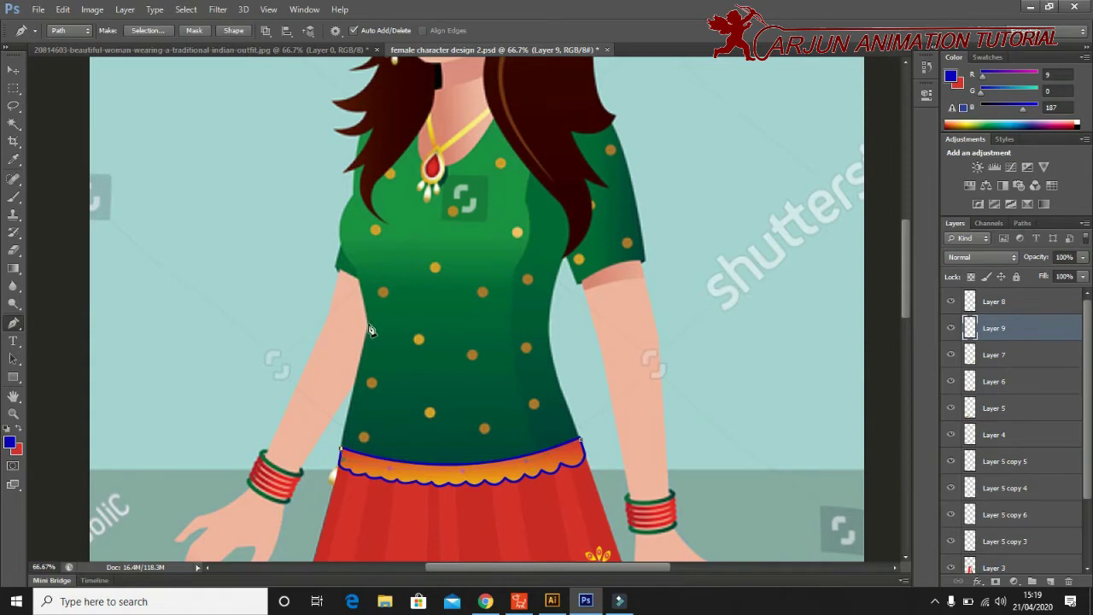
left_click_drag(370, 330, 392, 281)
left_click(367, 324, "alt")
scroll(373, 271, "up", 1)
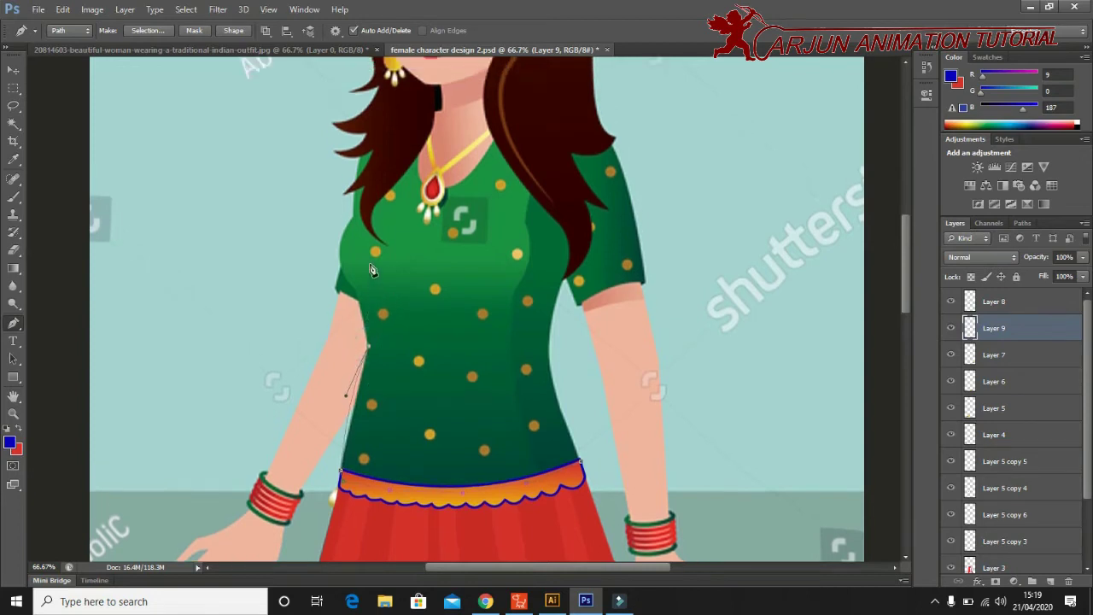
scroll(373, 272, "up", 1)
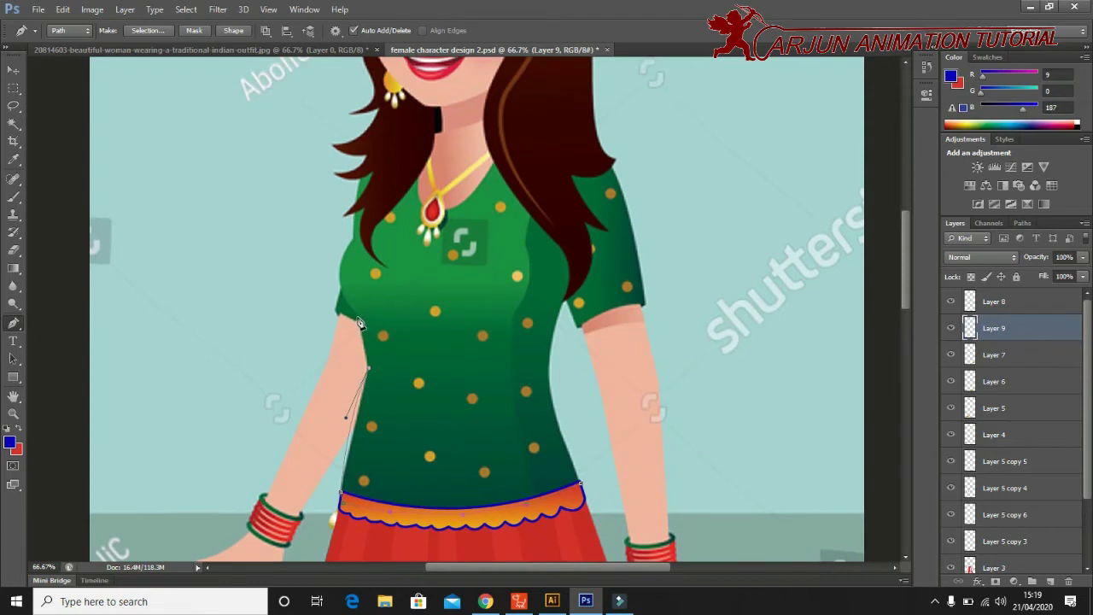
left_click(359, 322)
left_click(360, 314)
scroll(362, 294, "up", 1)
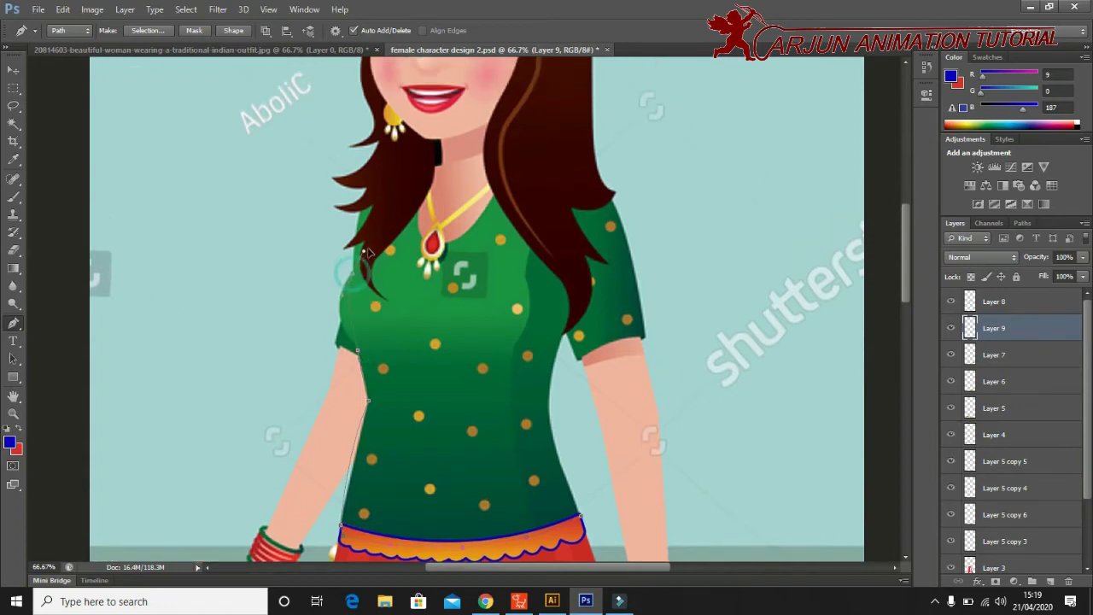
left_click_drag(353, 275, 382, 245)
left_click(354, 275, "alt")
Continue the path over the shoulder under the hair and curve it toward the neckline.
scroll(369, 292, "up", 2)
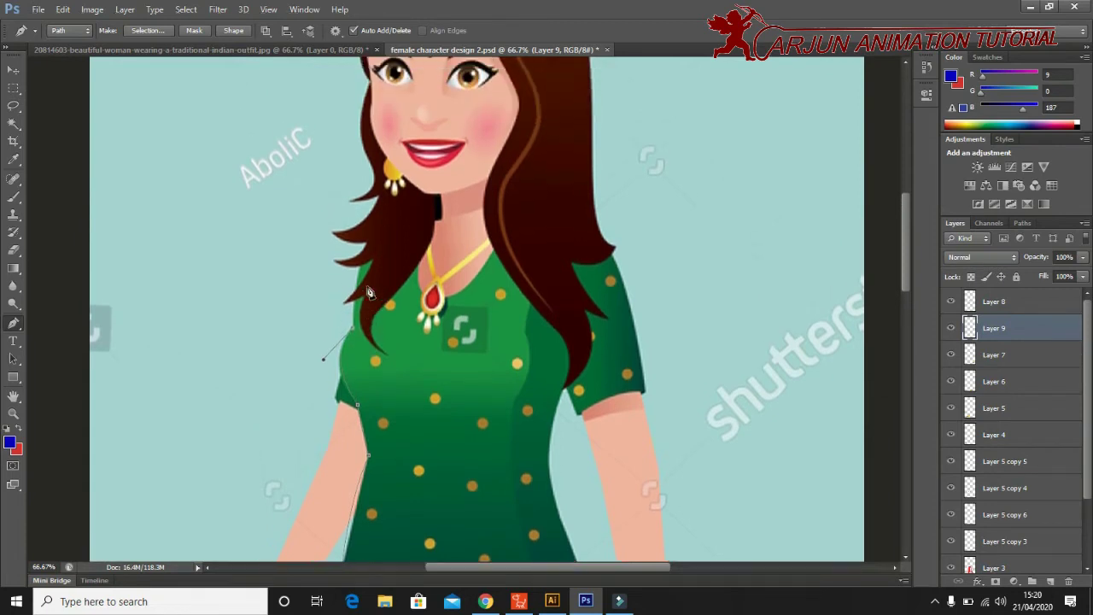
scroll(369, 293, "up", 1)
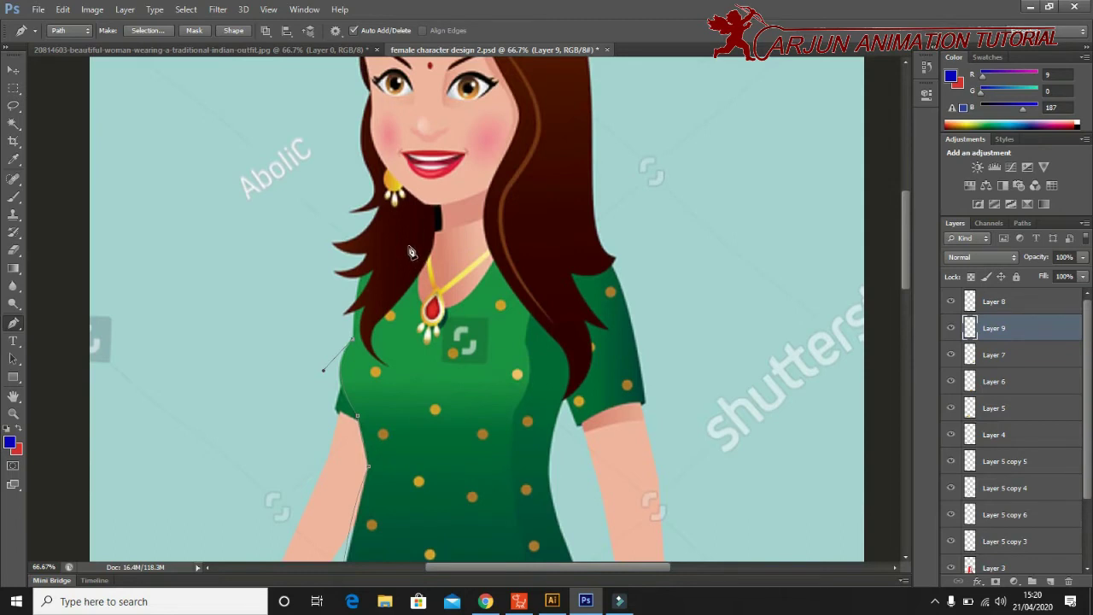
left_click_drag(408, 246, 492, 249)
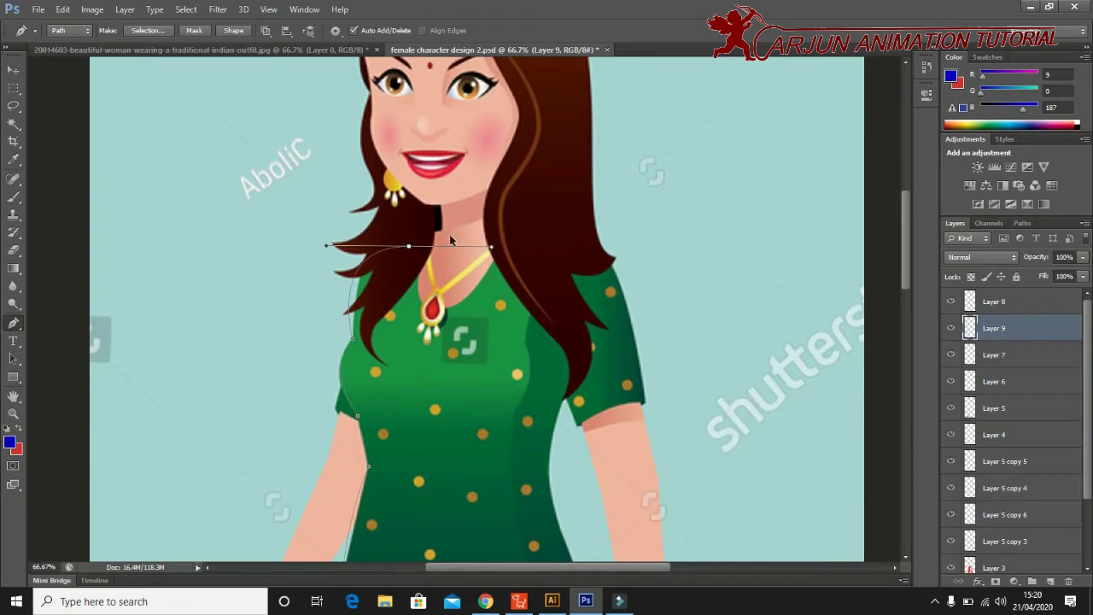
key("ctrl+z")
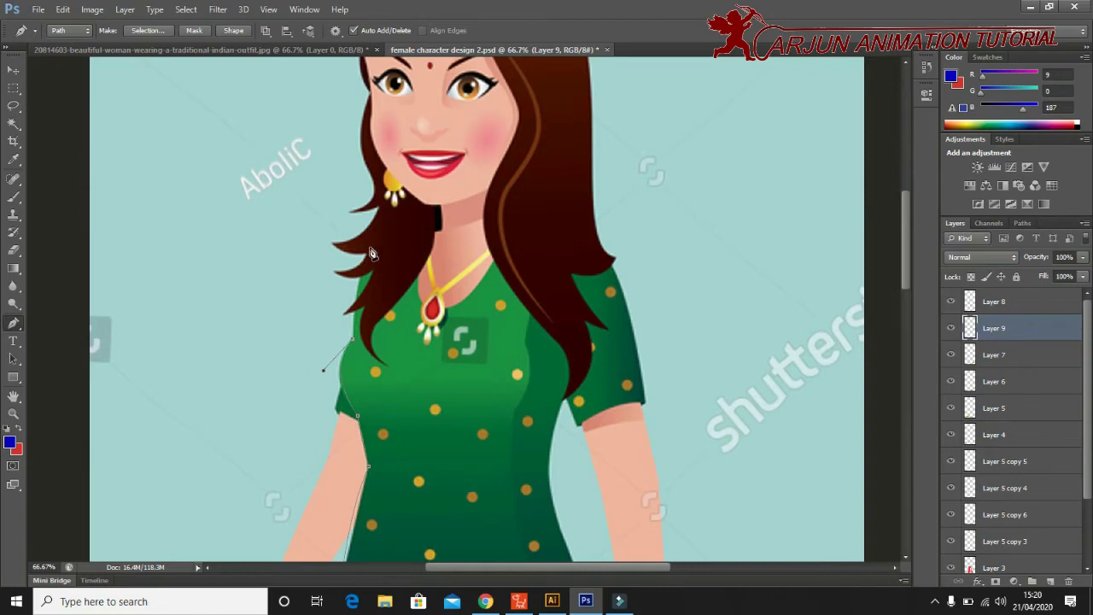
mouse_move(369, 248)
left_mouse_down()
mouse_move(393, 238)
mouse_move(392, 213)
left_mouse_up()
left_click(370, 248, "alt")
left_click_drag(418, 233, 441, 234)
left_click(418, 232, "alt")
Curve the path down the neckline to the pendant and up over the right shoulder.
mouse_move(434, 314)
left_mouse_down()
mouse_move(467, 315)
mouse_move(448, 321)
left_mouse_up()
left_click_drag(517, 222, 560, 126)
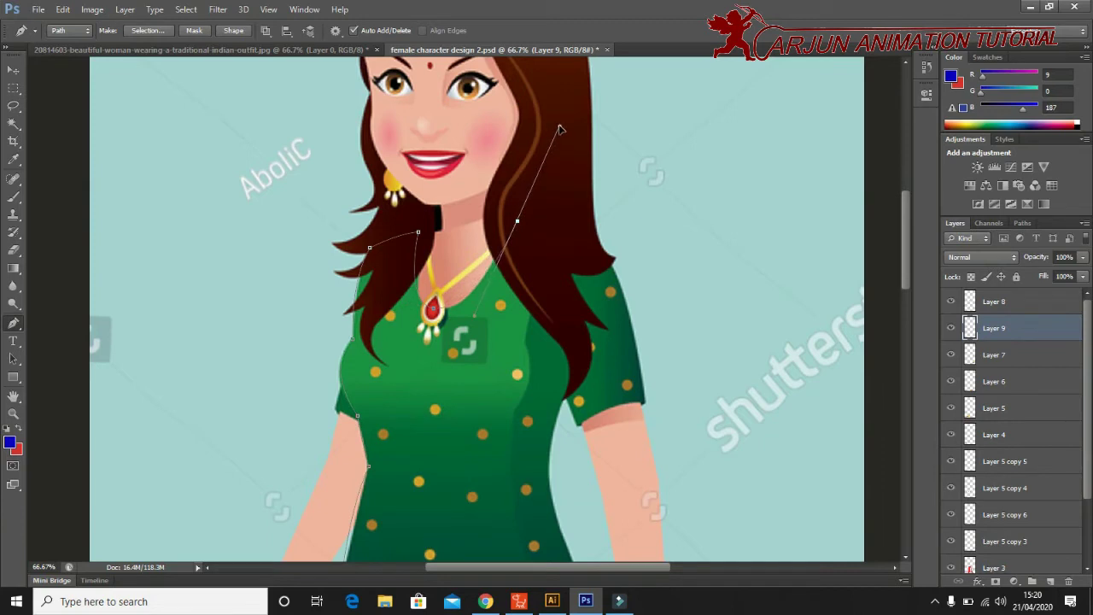
left_click(518, 222, "alt")
left_click_drag(575, 242, 600, 267)
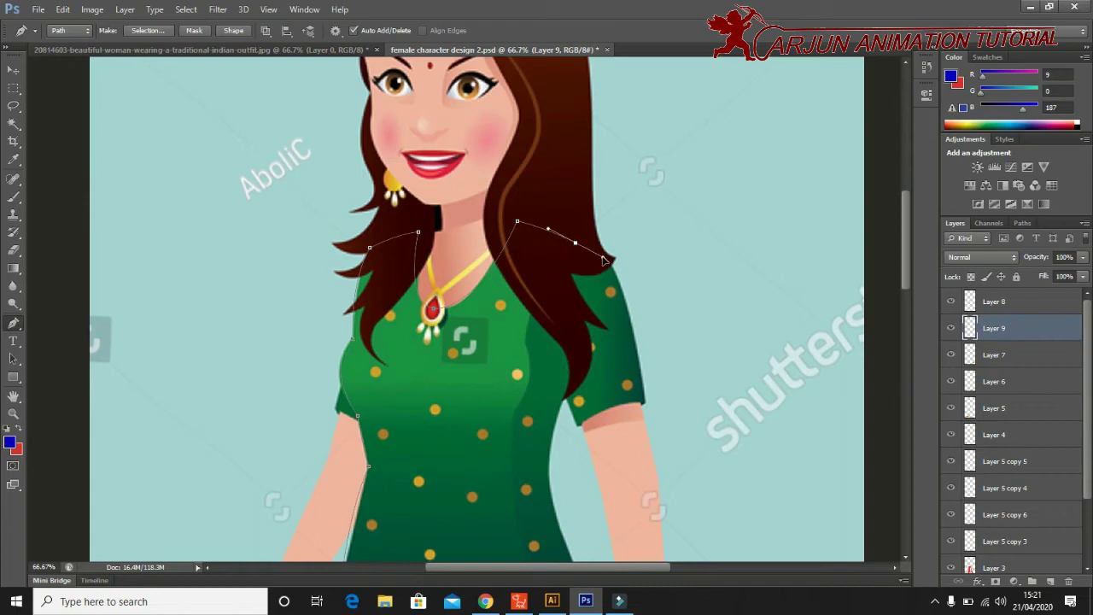
left_click_drag(601, 267, 601, 267)
left_click(575, 242, "alt")
Trace down the blouse's right side past the sleeve and close the path at the waist.
scroll(566, 282, "down", 1)
scroll(566, 282, "down", 1)
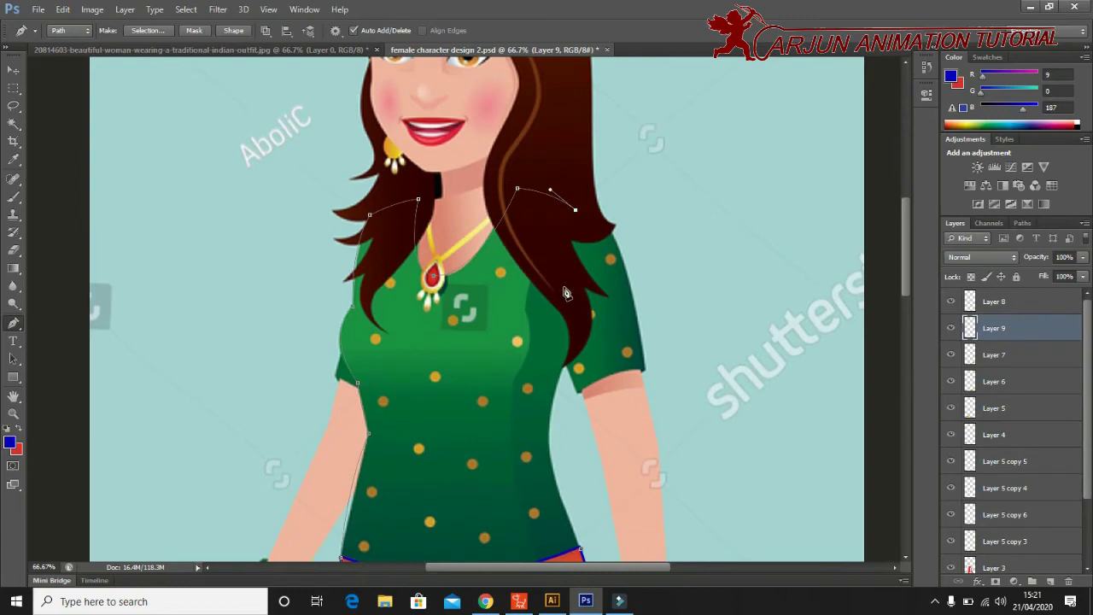
left_click_drag(566, 279, 560, 300)
left_click_drag(562, 298, 564, 287)
left_click_drag(579, 350, 534, 414)
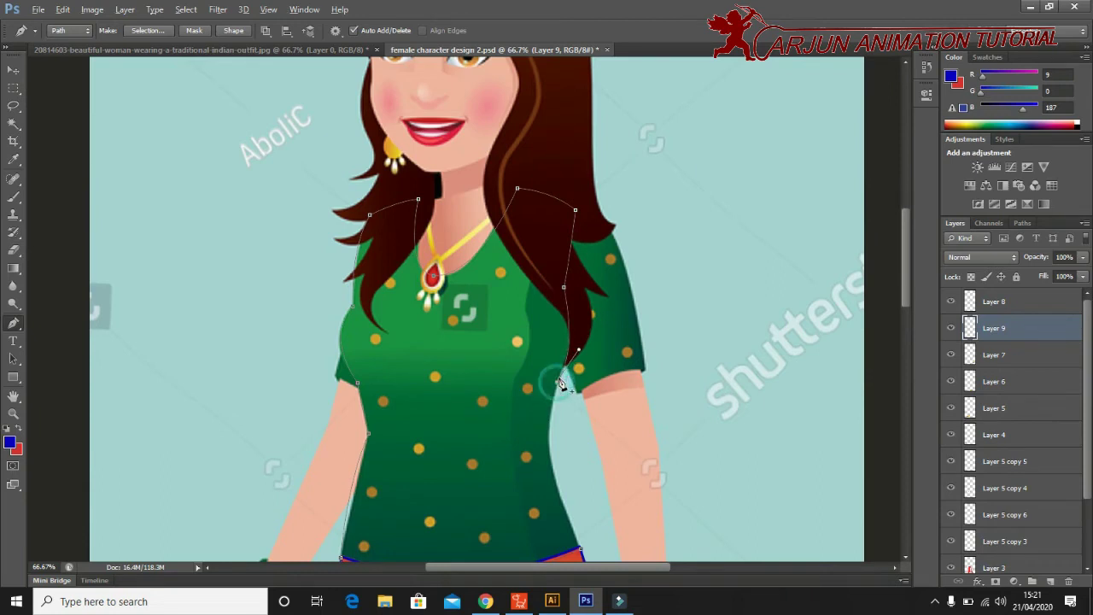
scroll(561, 382, "down", 3)
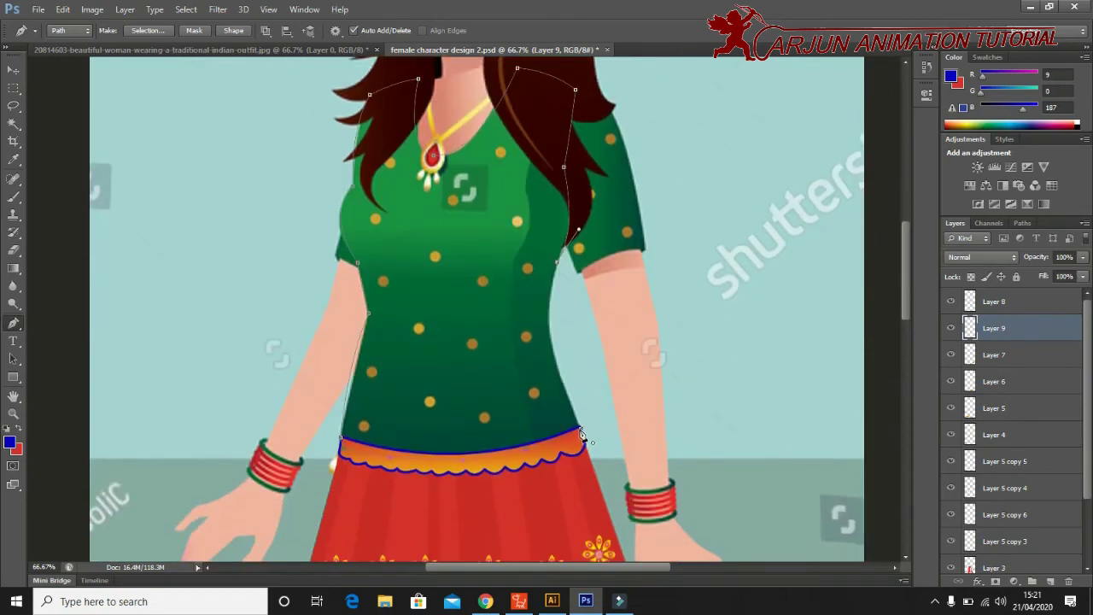
left_click_drag(580, 431, 632, 487)
scroll(646, 345, "down", 1)
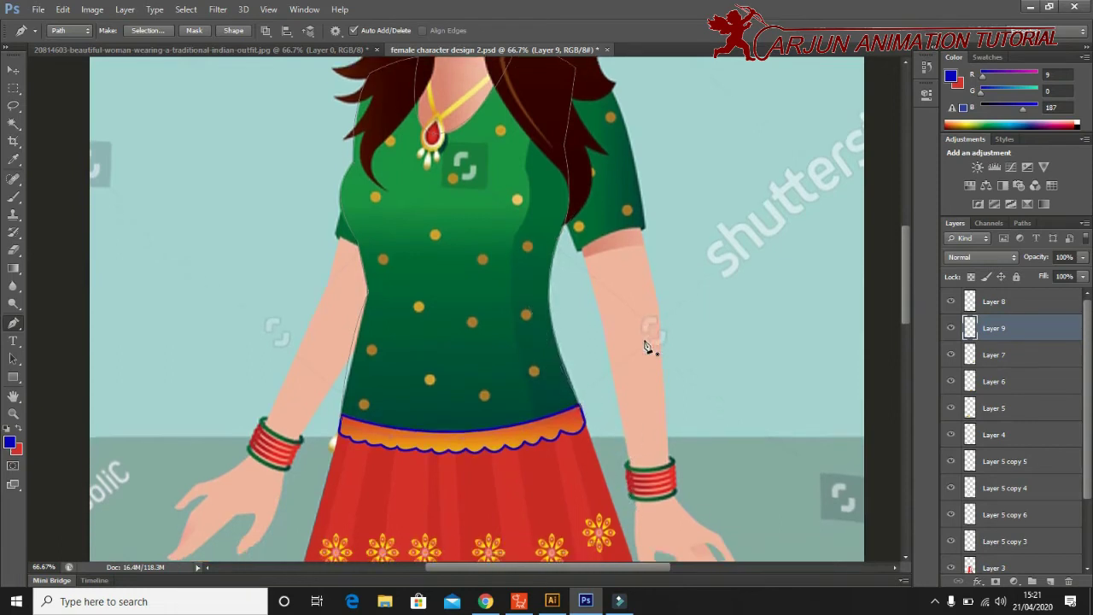
scroll(647, 346, "up", 2)
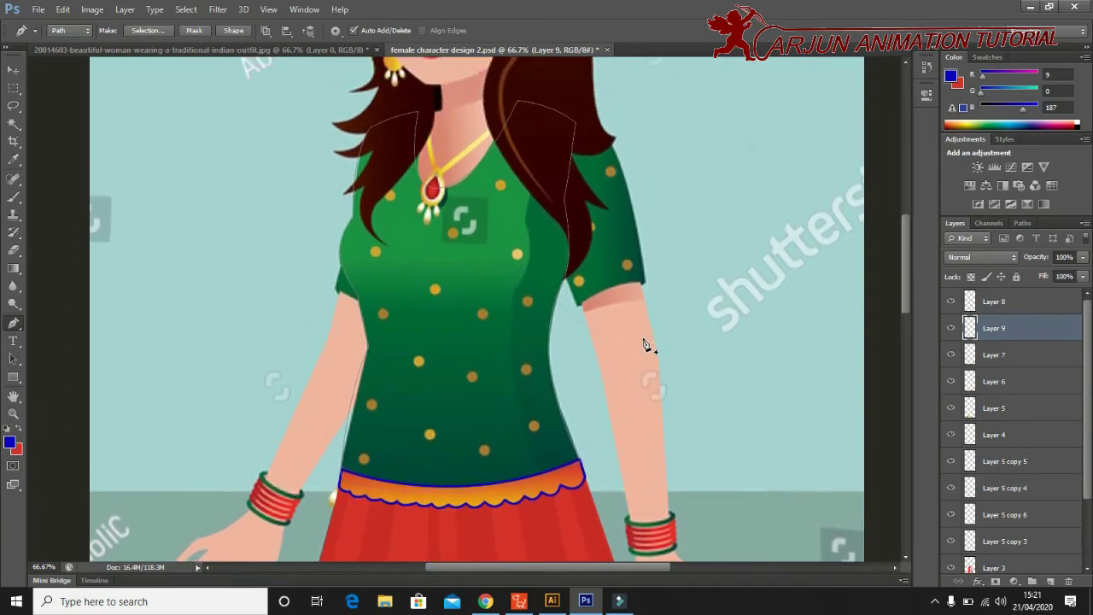
Turn the blouse path into a selection and zoom out to 33.33% to see the whole figure.
key("ctrl+Return")
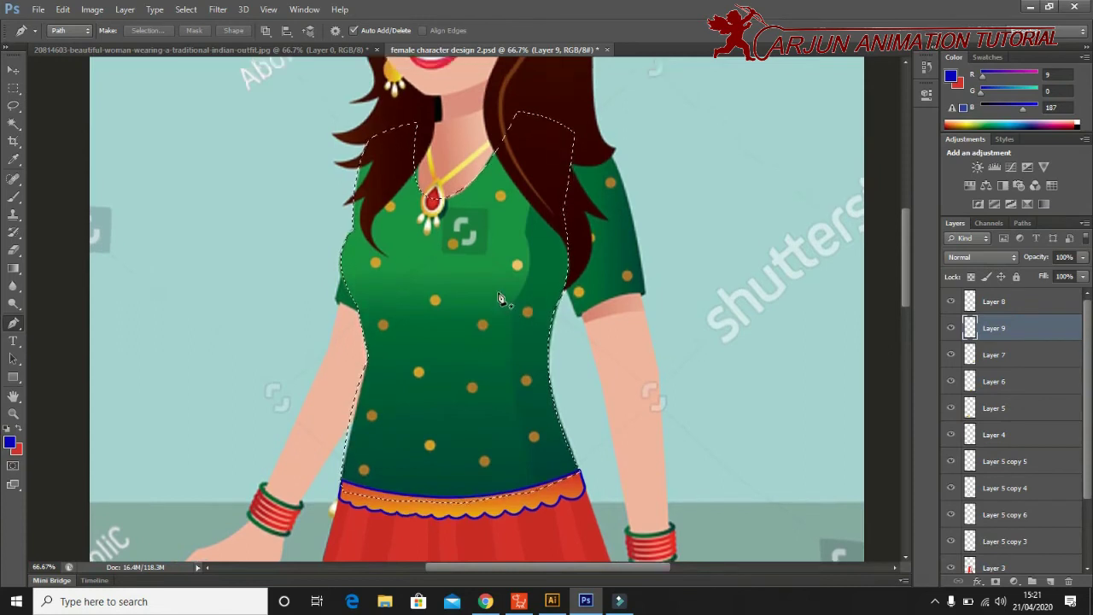
scroll(500, 298, "up", 2)
scroll(500, 298, "down", 2)
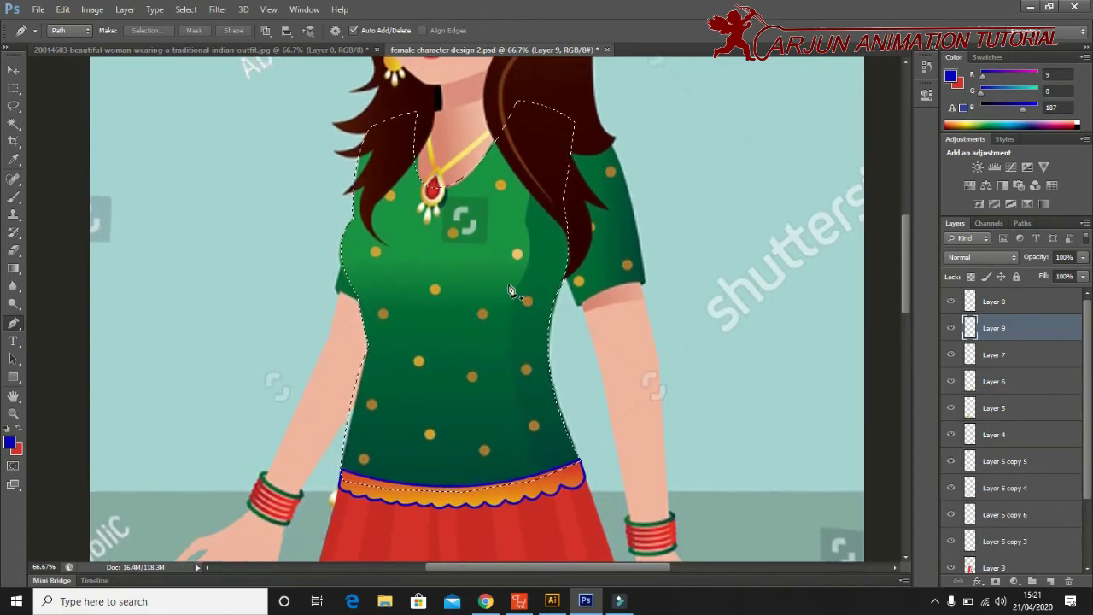
scroll(500, 298, "down", 1)
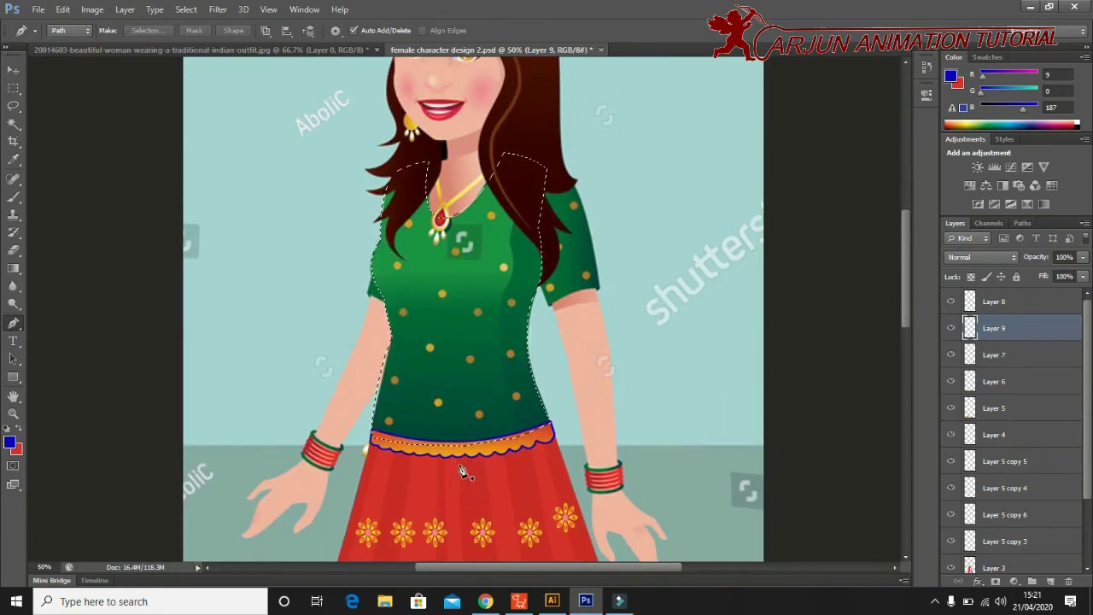
scroll(463, 466, "down", 1)
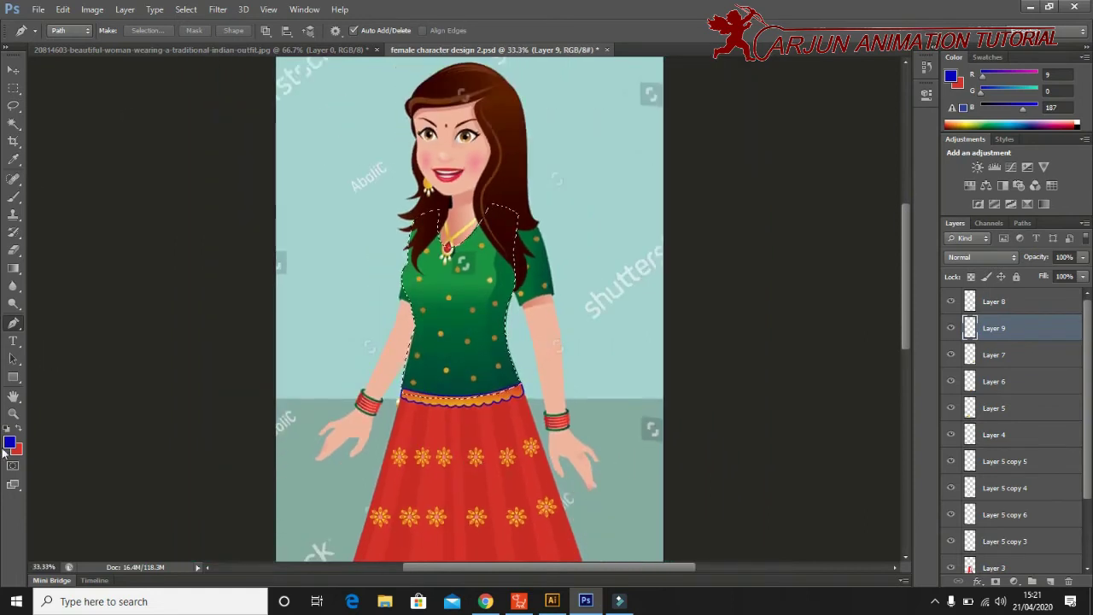
Swap colours and set the foreground to bright yellow ffe400, keeping blue as background.
left_click(19, 430)
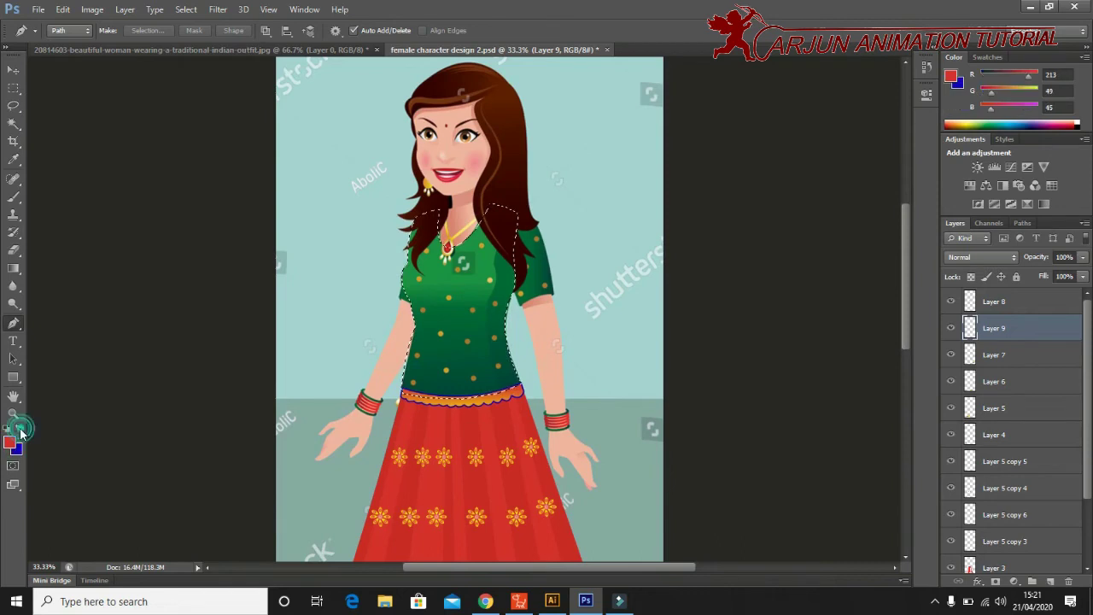
left_click(11, 443)
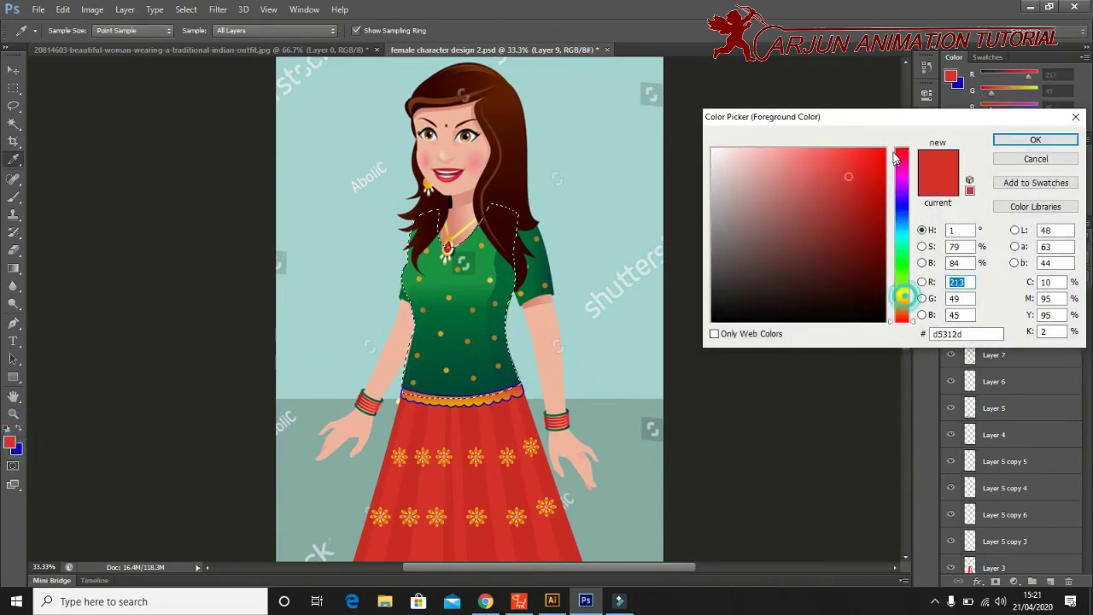
left_click(903, 295)
left_click_drag(875, 164, 888, 147)
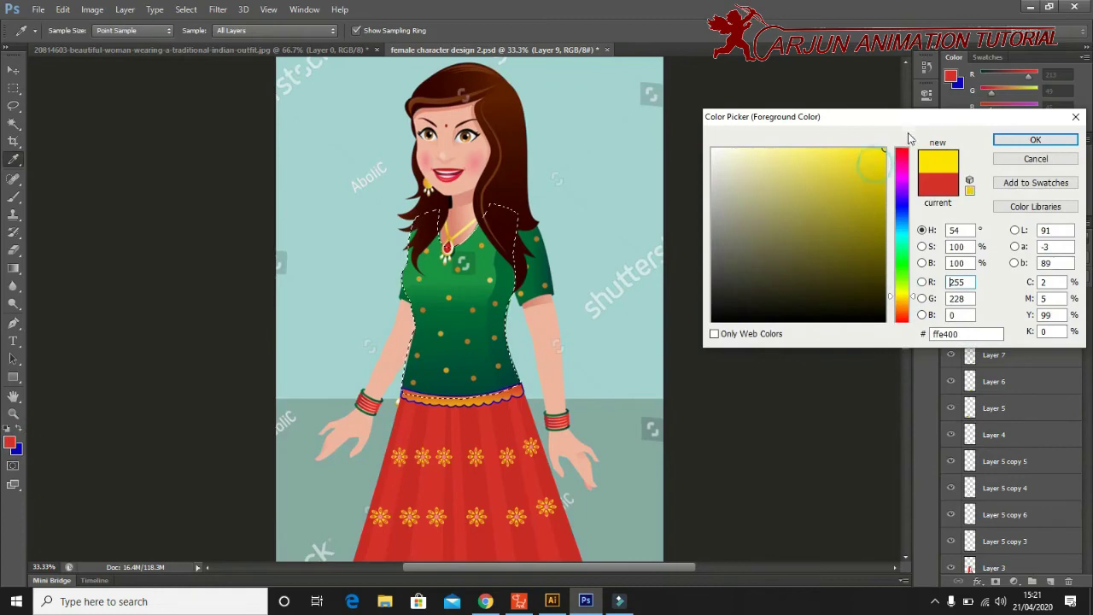
left_click(1051, 140)
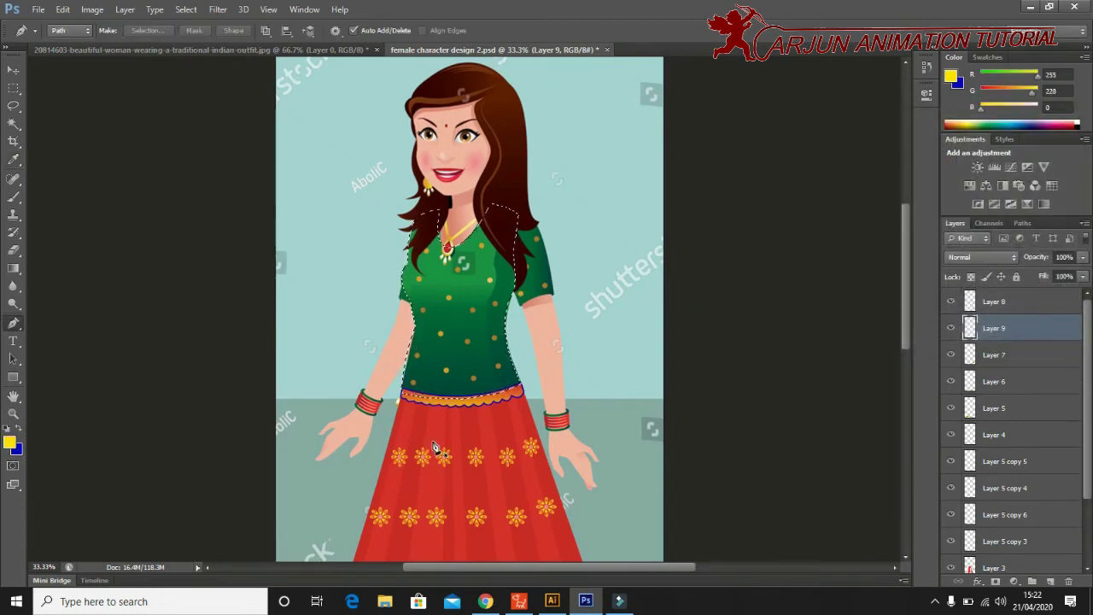
key("g")
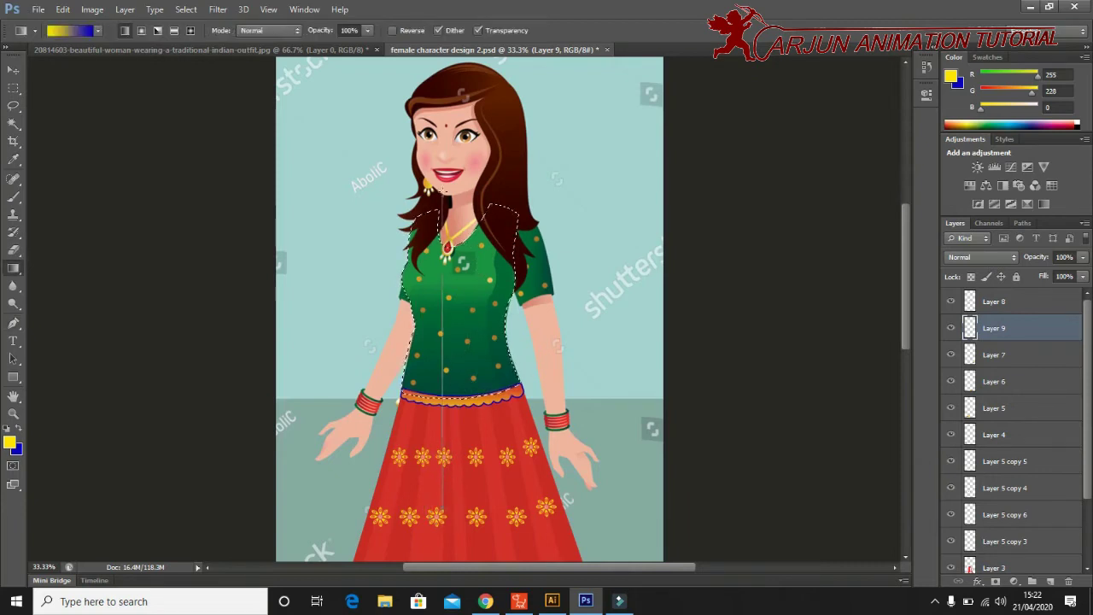
Fill the blouse selection with a vertical gradient, violet-blue at the neckline to yellow at the waist.
left_click_drag(461, 385, 461, 257)
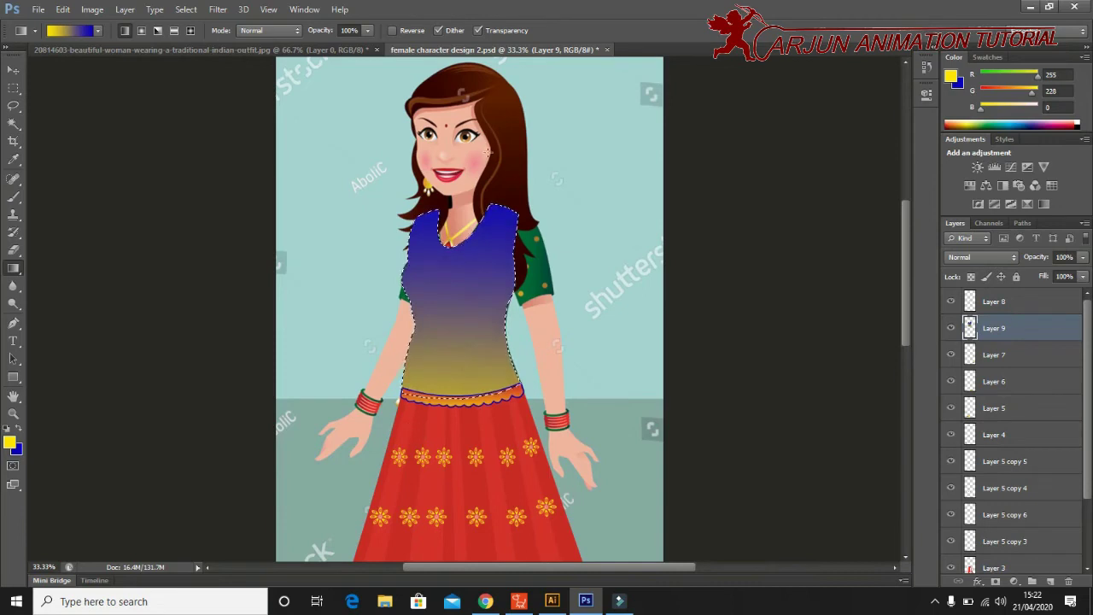
scroll(489, 152, "up", 1)
mouse_move(480, 70)
left_mouse_down()
mouse_move(450, 358)
mouse_move(457, 479)
left_mouse_up()
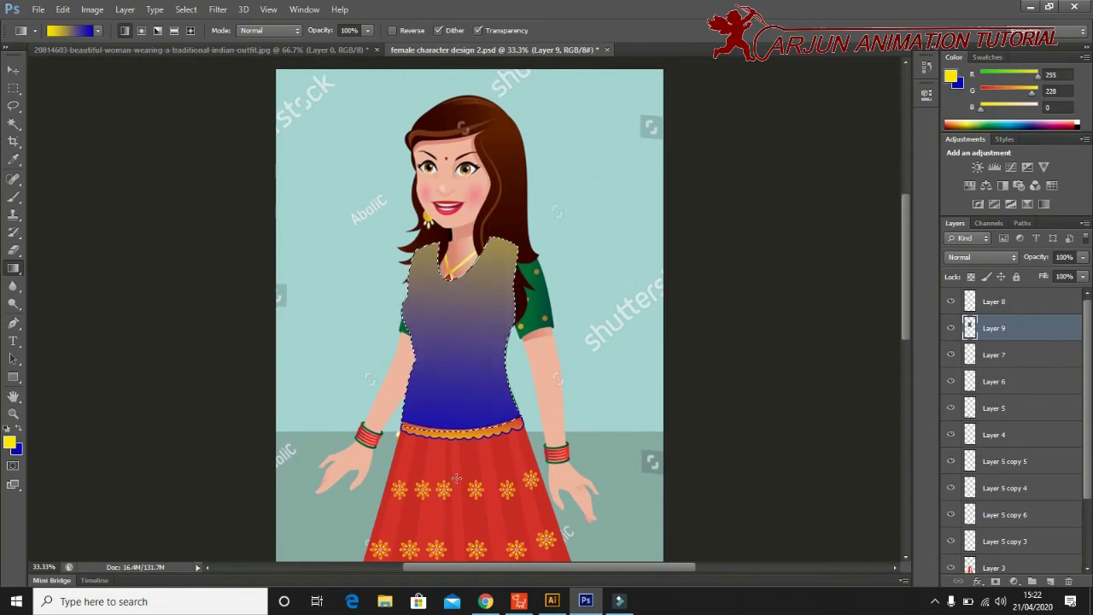
scroll(467, 418, "down", 1)
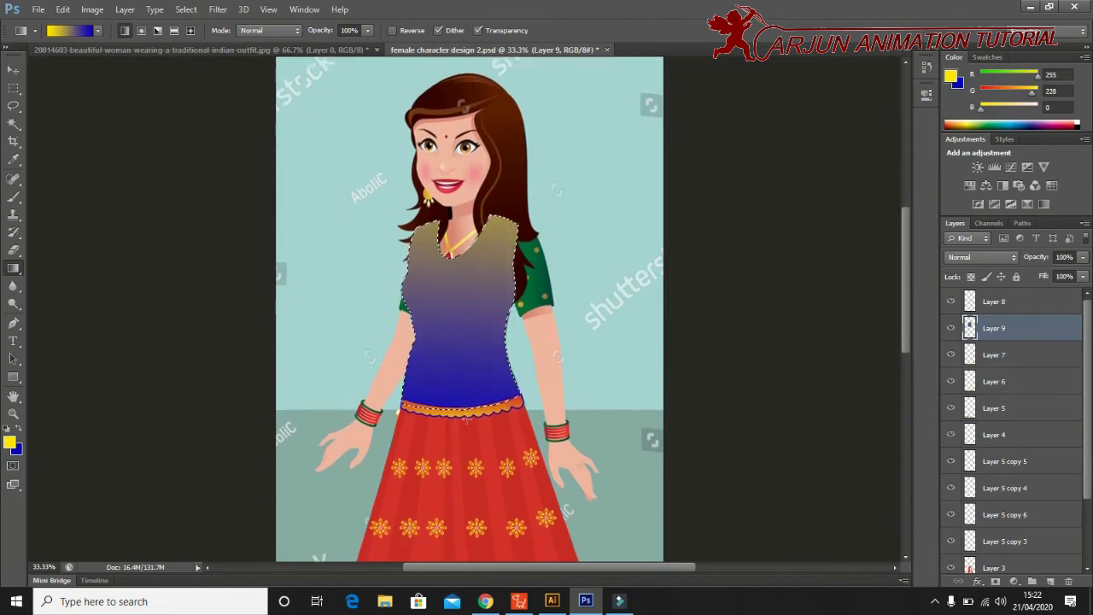
scroll(467, 418, "down", 2)
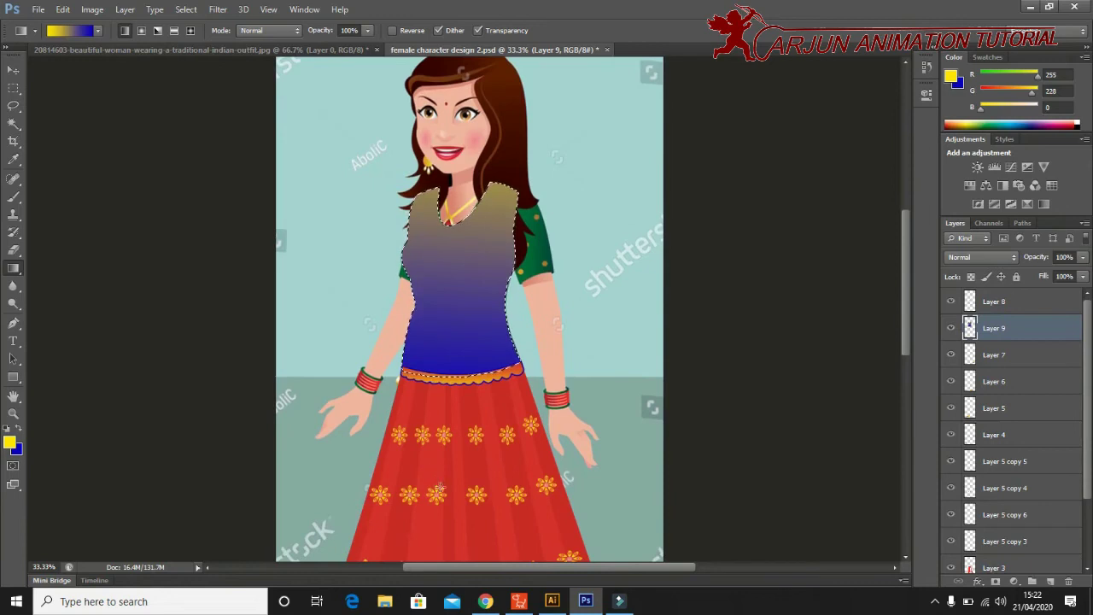
scroll(467, 89, "up", 1)
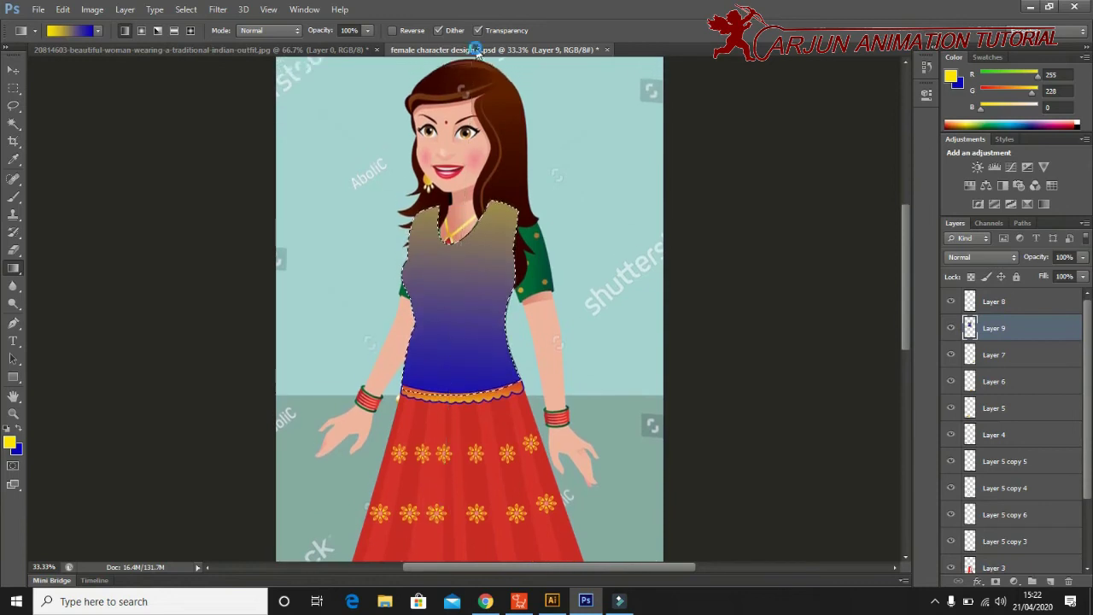
left_click_drag(461, 384, 458, 79)
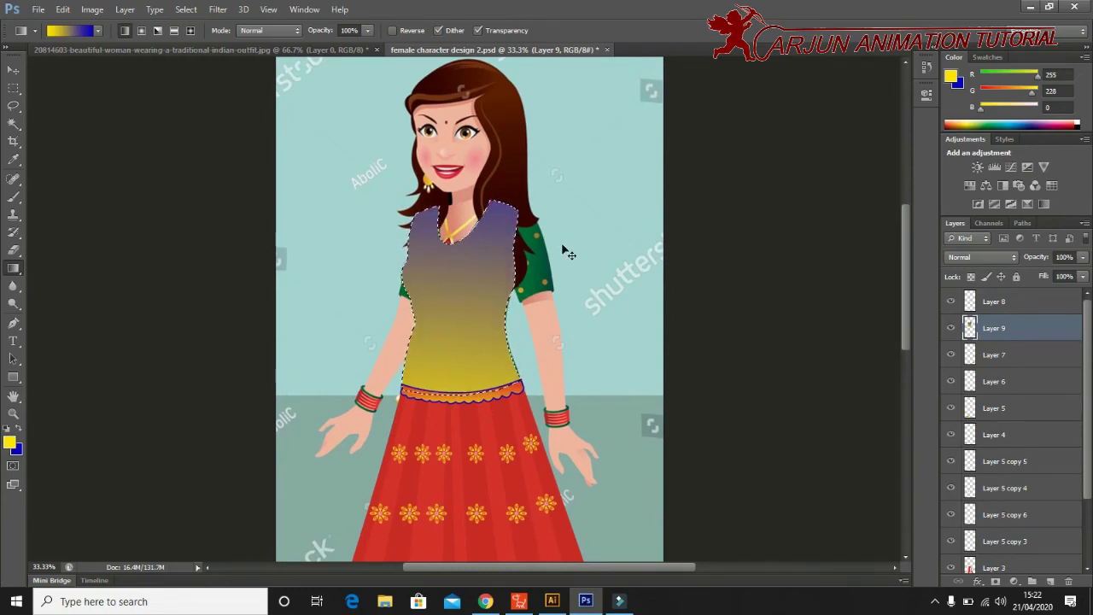
key("ctrl+plus")
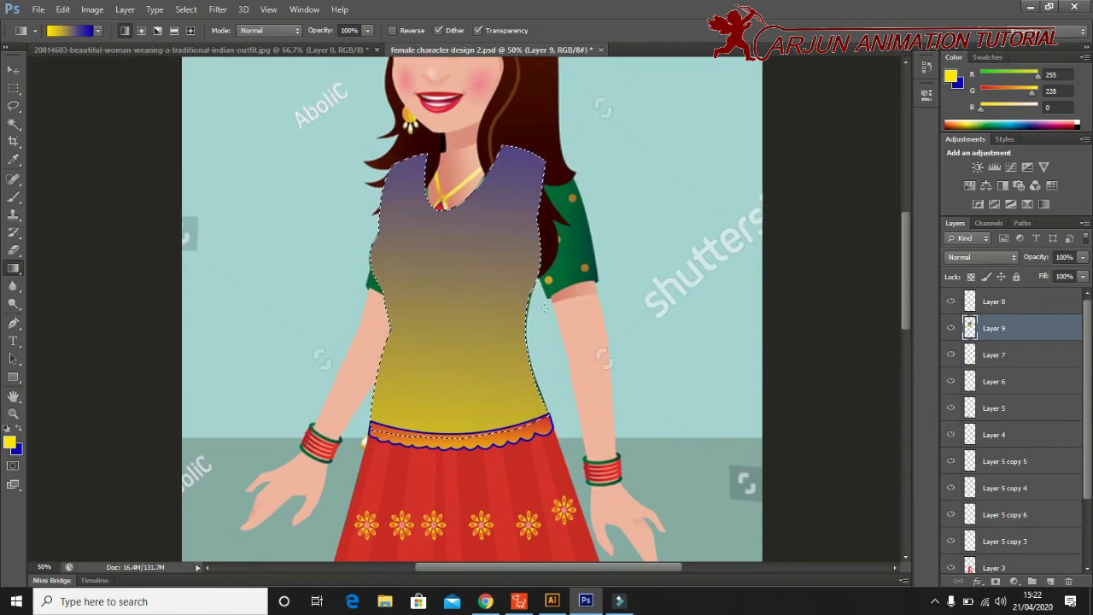
scroll(551, 257, "up", 1)
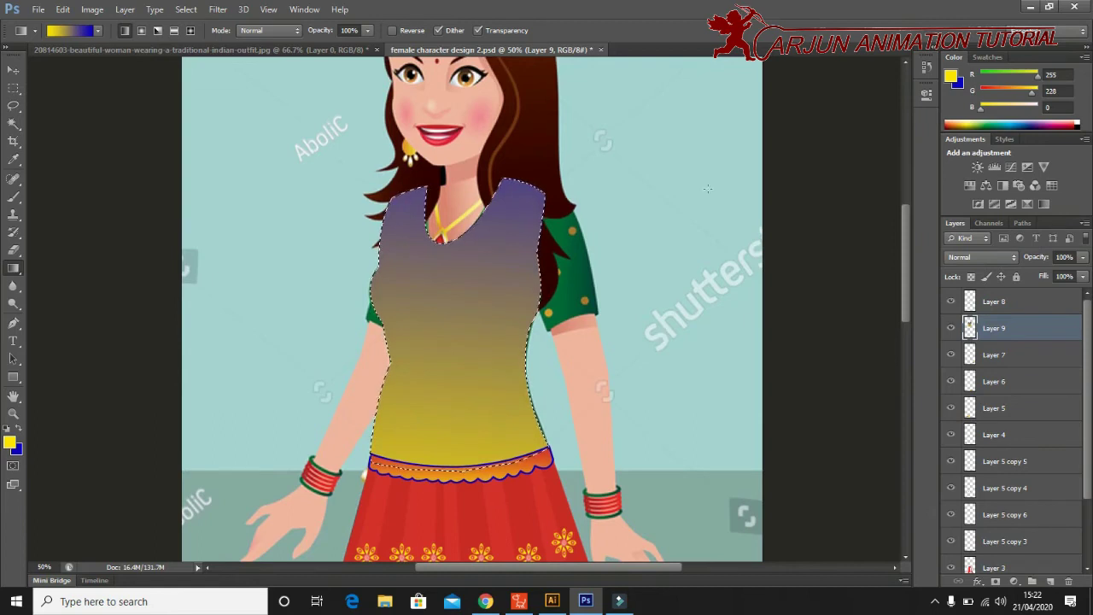
scroll(974, 529, "down", 1)
scroll(965, 506, "up", 1)
left_click(950, 328)
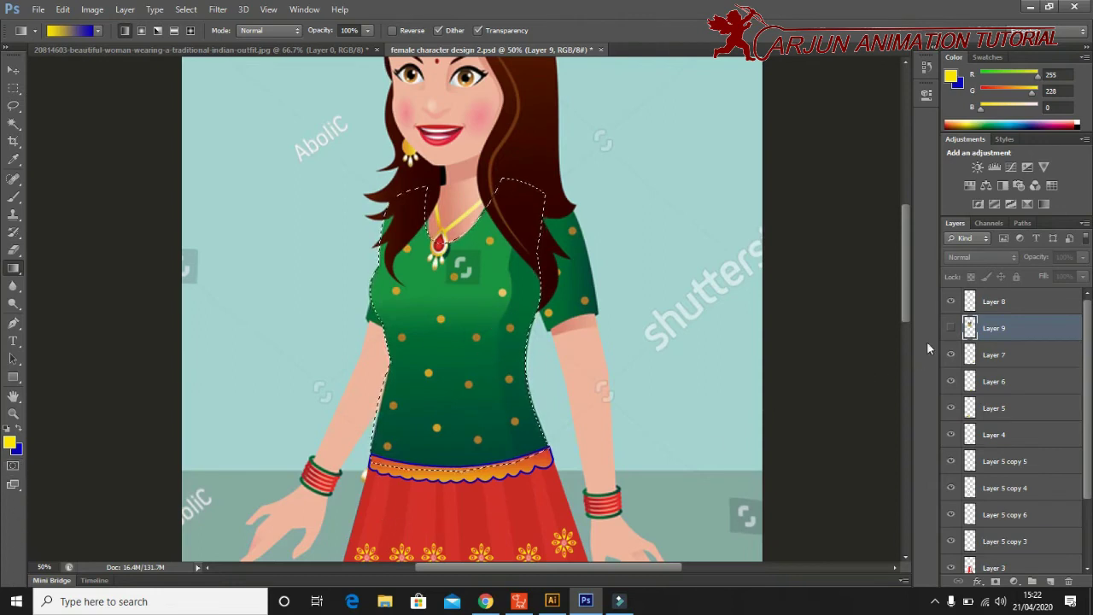
left_click(950, 328)
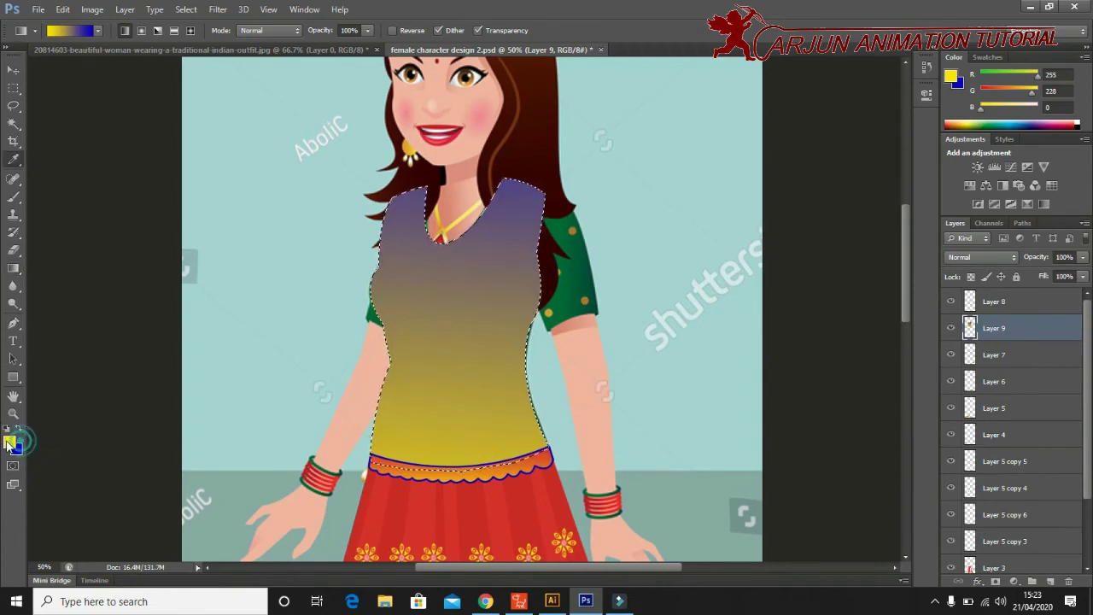
Keep yellow, swap colours and fill the blouse with solid yellow.
left_click(8, 441)
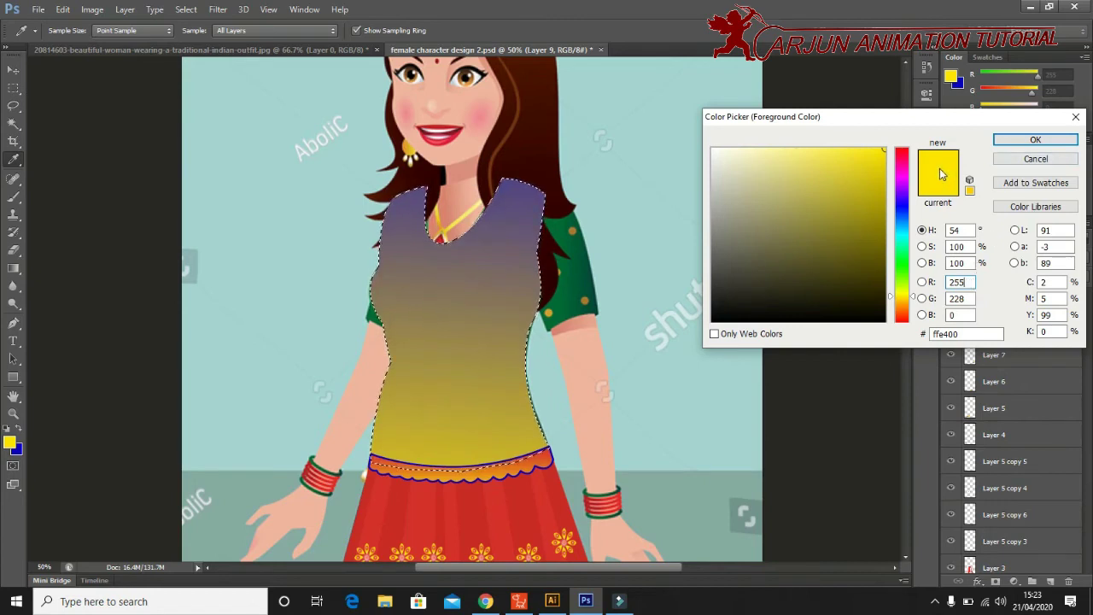
left_click(1035, 139)
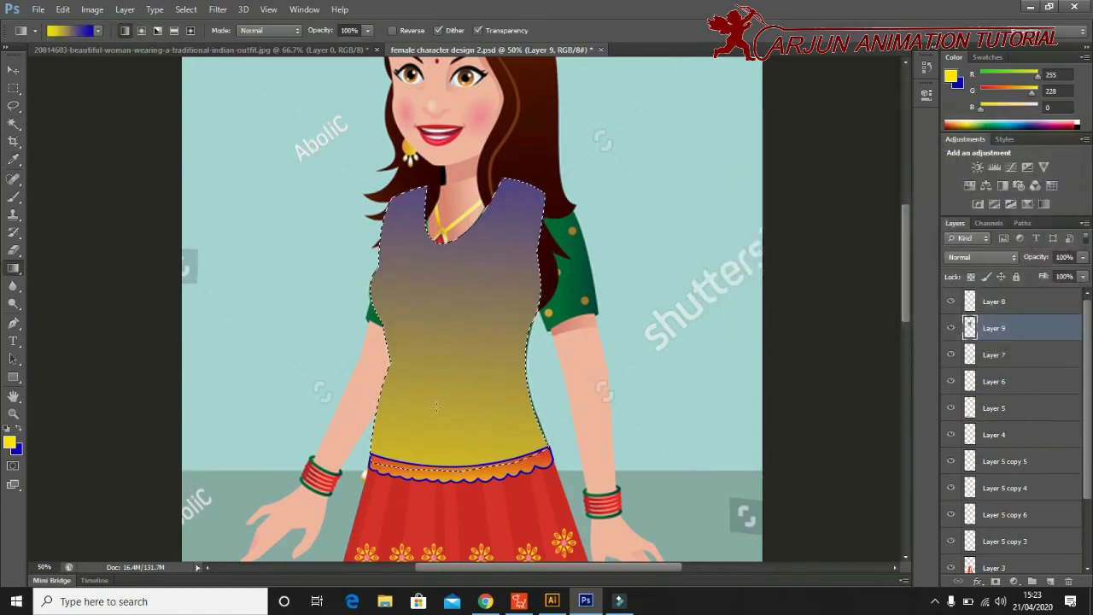
left_click(18, 429)
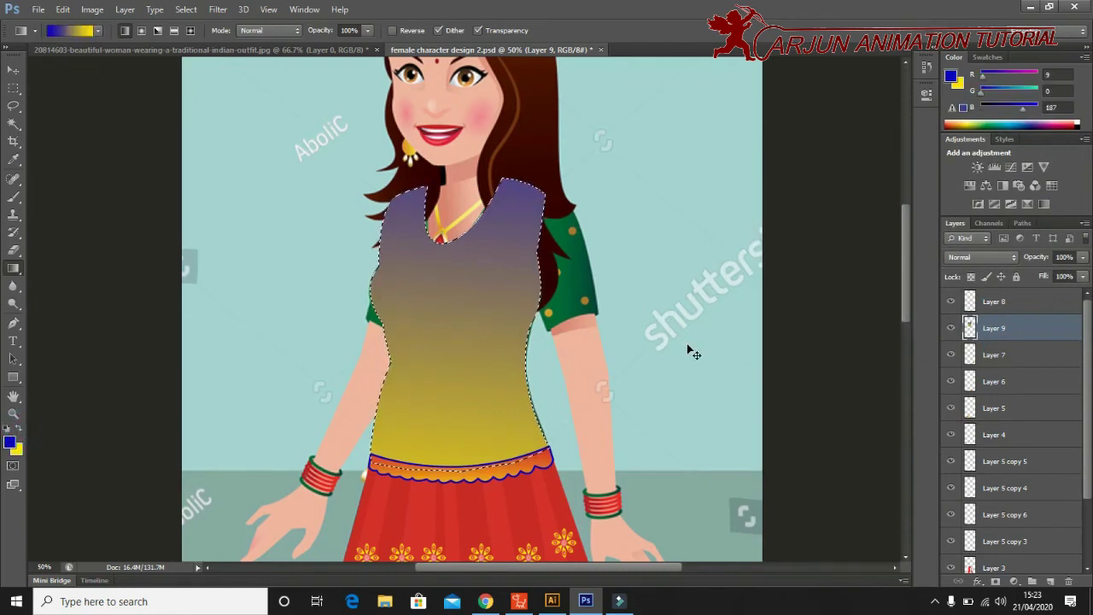
left_click_drag(686, 344, 685, 345)
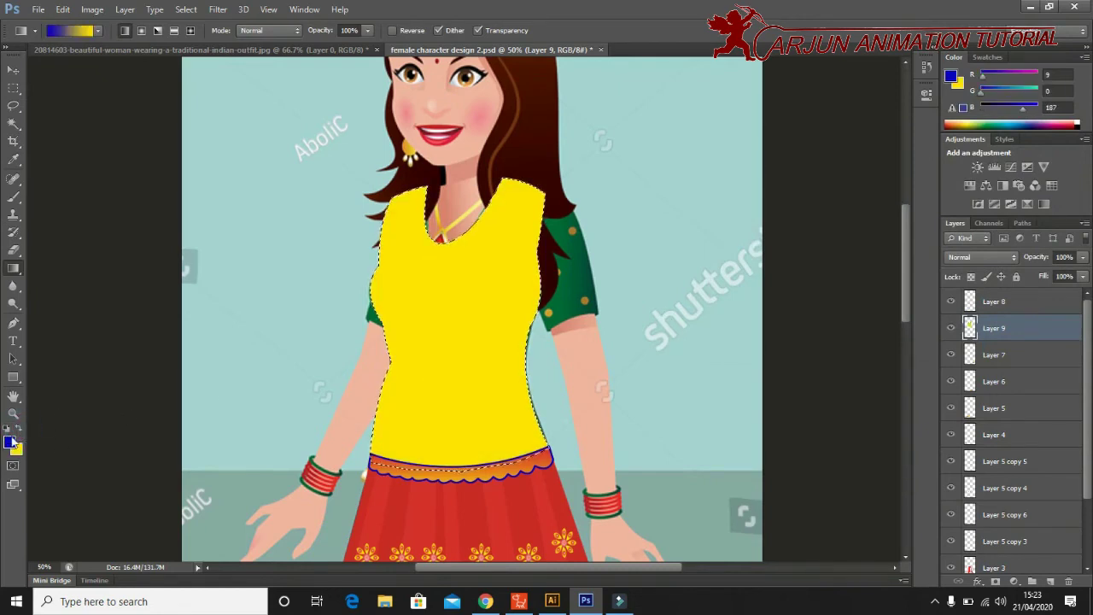
Sample the blouse yellow, then deepen the foreground slightly to f5dc07.
left_click(10, 441)
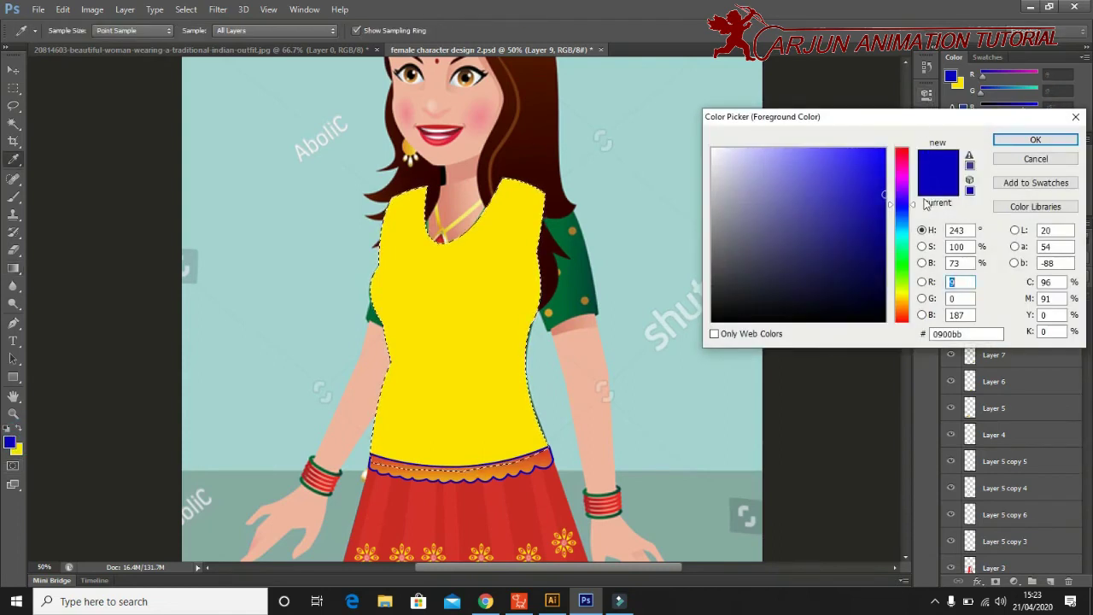
left_click(461, 354)
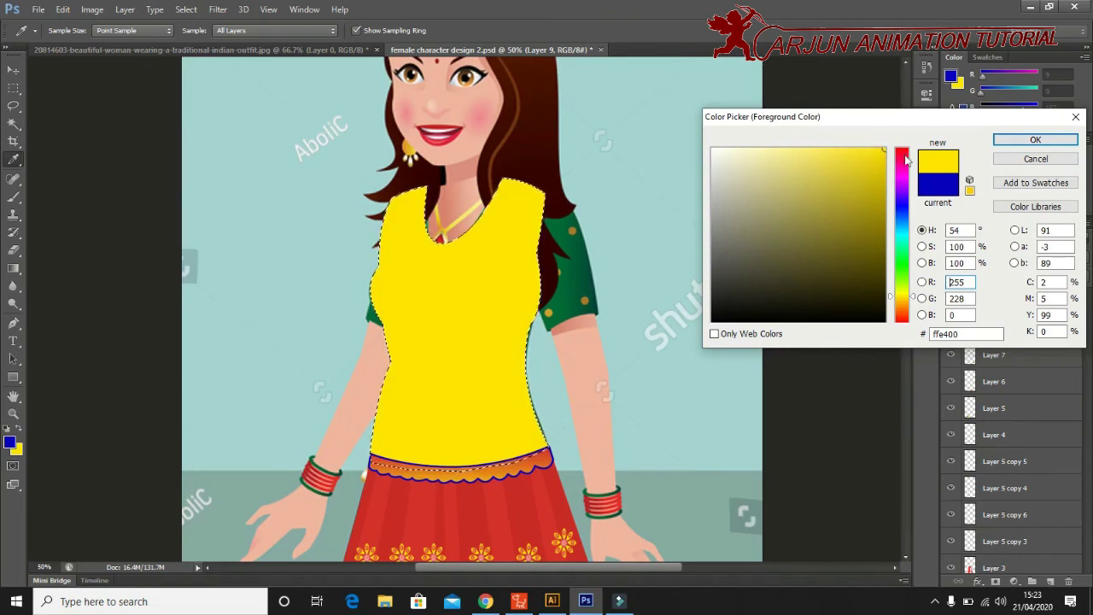
left_click(1034, 140)
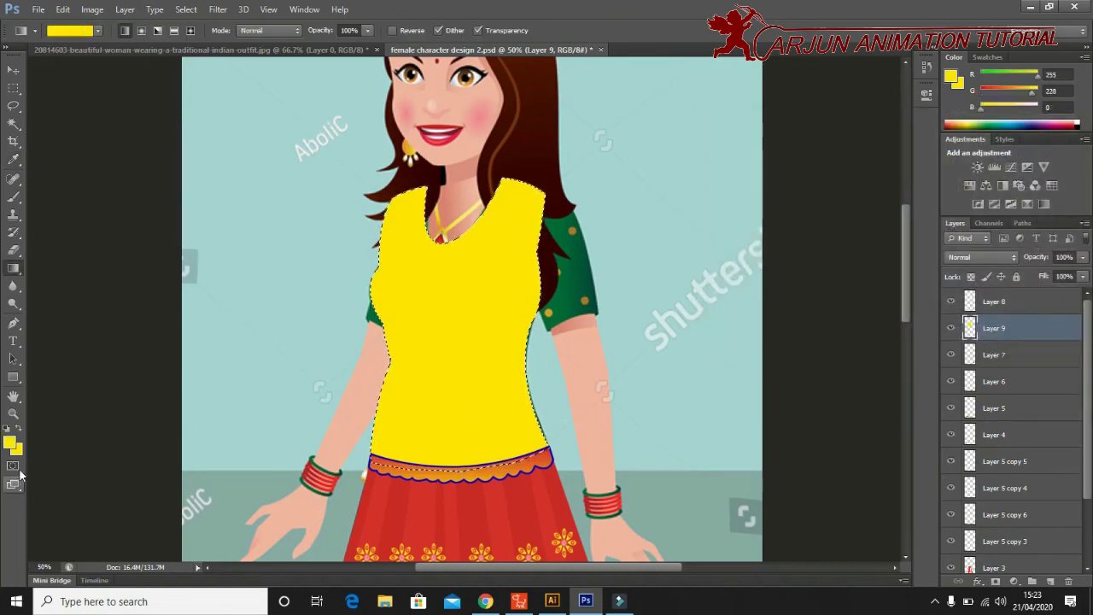
left_click(10, 443)
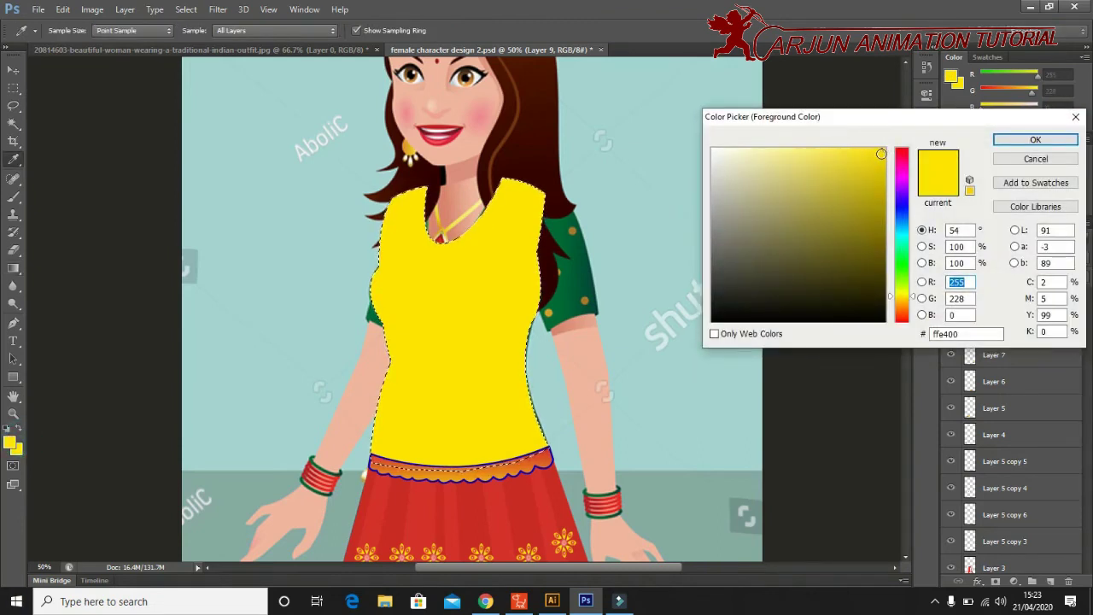
left_click_drag(881, 152, 880, 154)
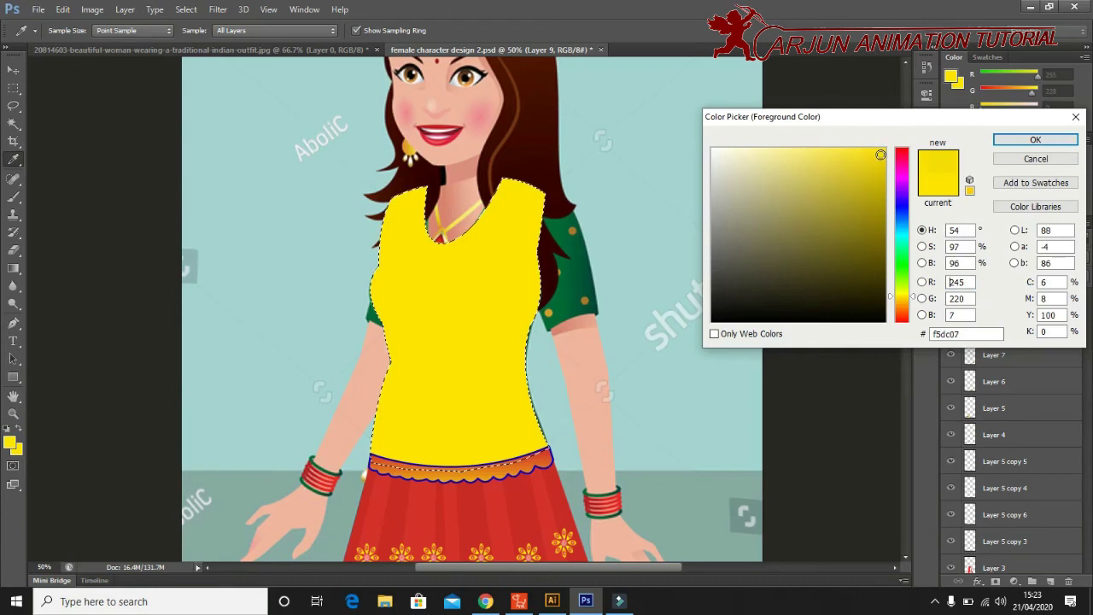
left_click(1035, 139)
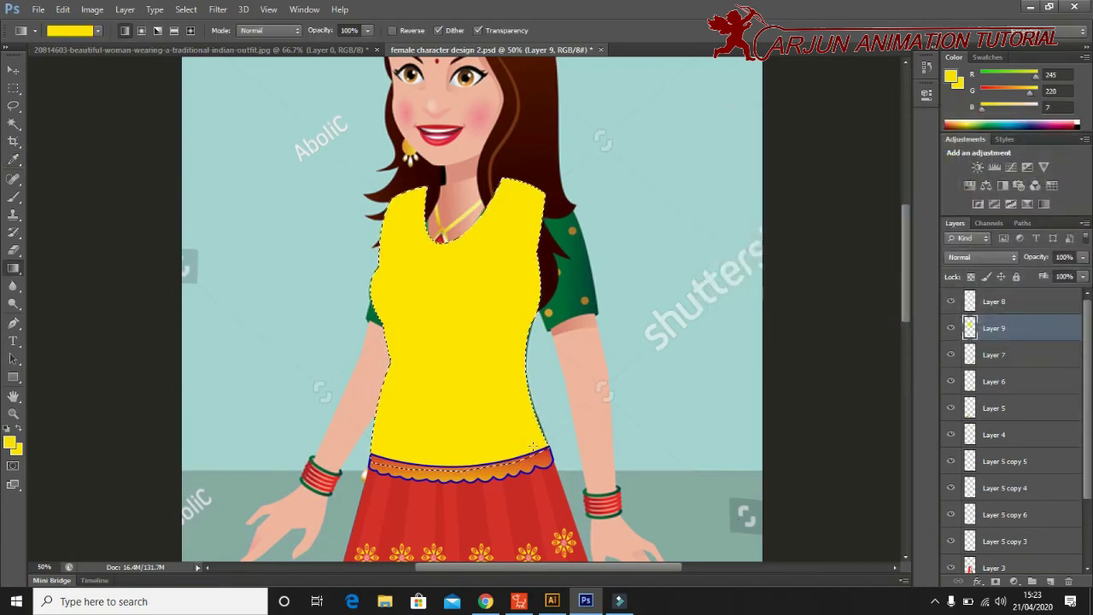
key("ctrl+minus")
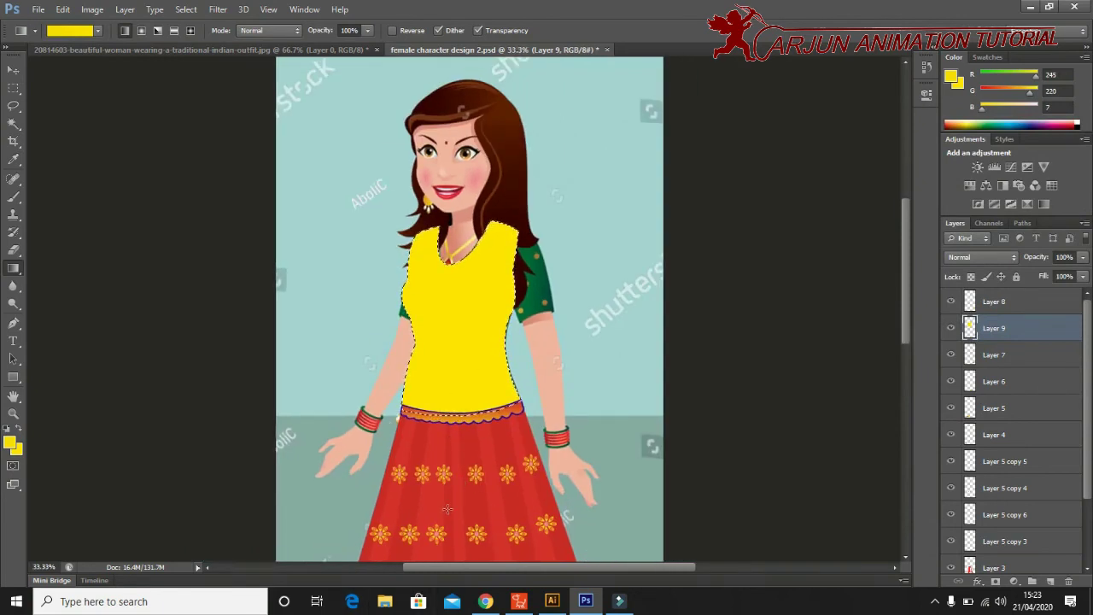
Lay a first yellow gradient over the blouse and pick a darker mustard foreground.
mouse_move(446, 508)
left_mouse_down()
mouse_move(464, 186)
mouse_move(455, 132)
mouse_move(442, 499)
mouse_move(449, 145)
left_mouse_up()
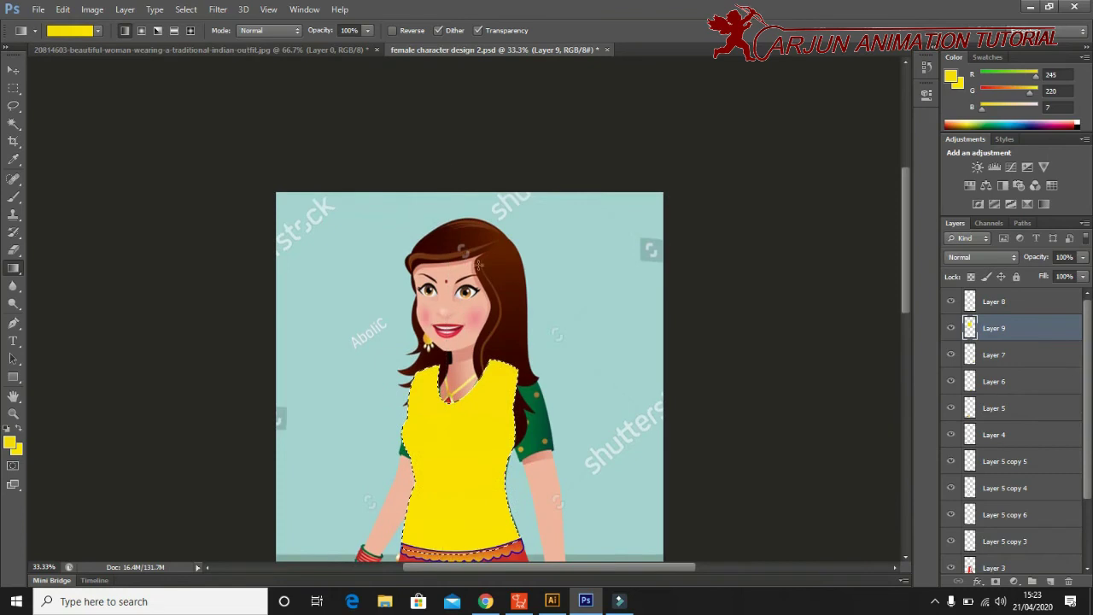
scroll(470, 342, "down", 5)
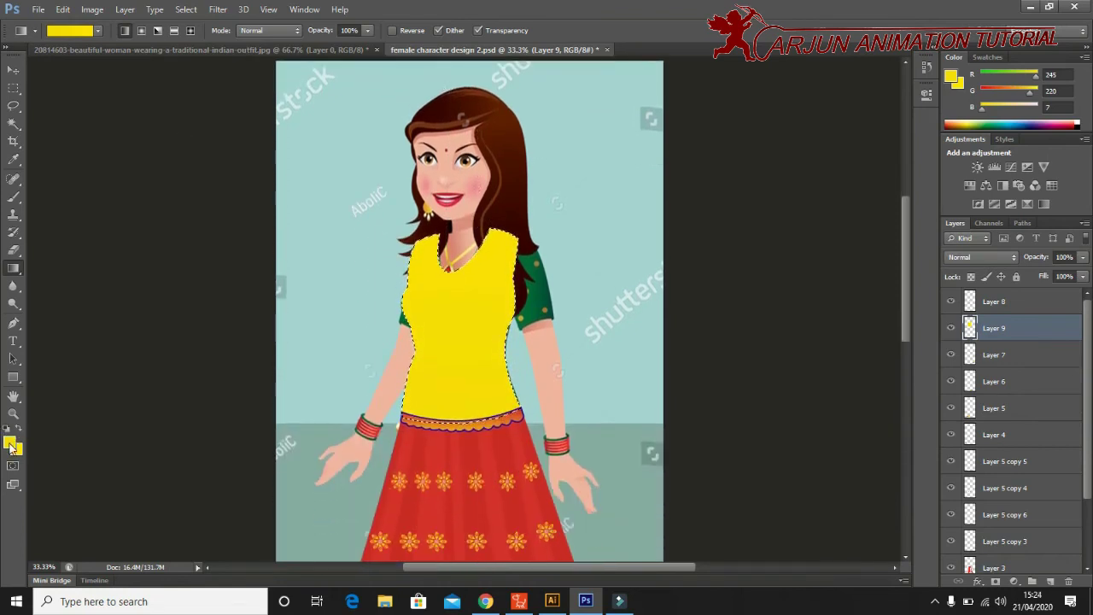
left_click(10, 443)
left_click(864, 177)
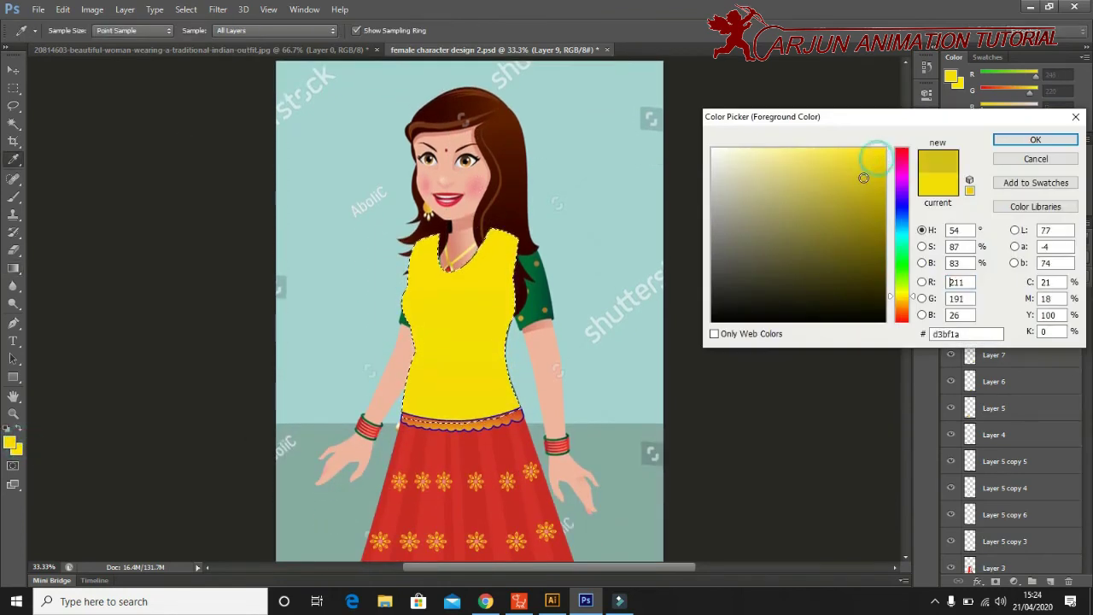
left_click(1016, 140)
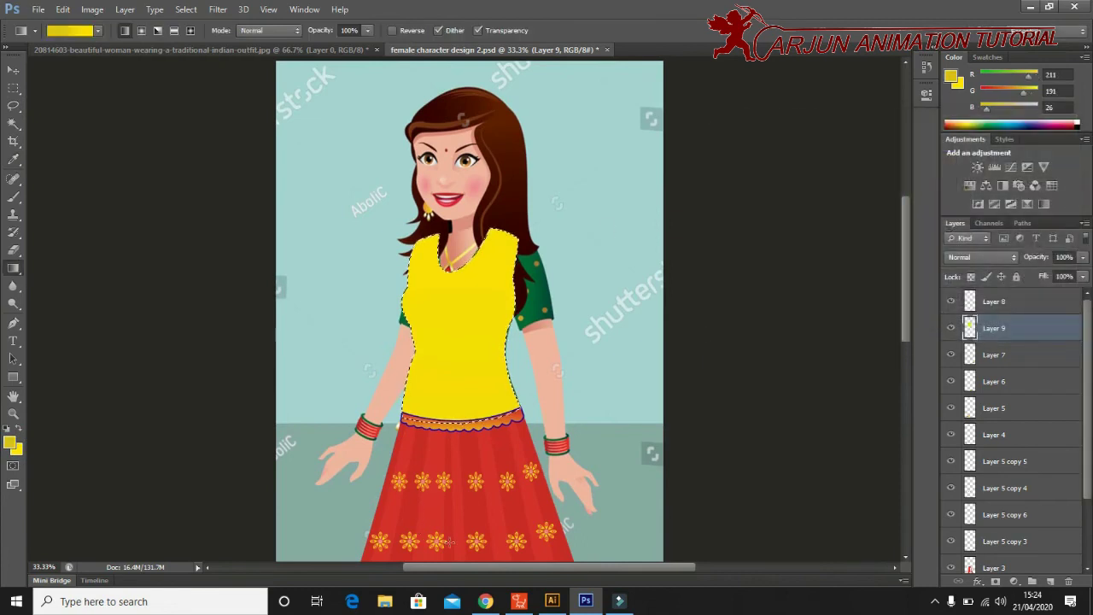
Redraw the blouse gradient until it is bright at the top and darker toward the waist.
left_click_drag(449, 542, 444, 89)
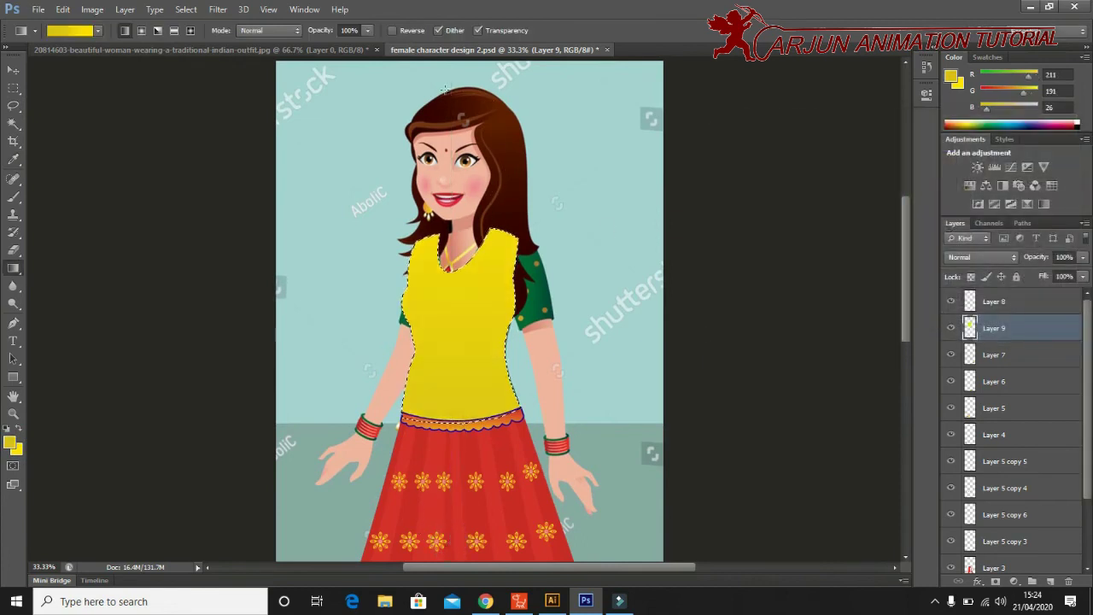
mouse_move(453, 94)
left_mouse_down()
mouse_move(432, 466)
mouse_move(450, 99)
left_mouse_up()
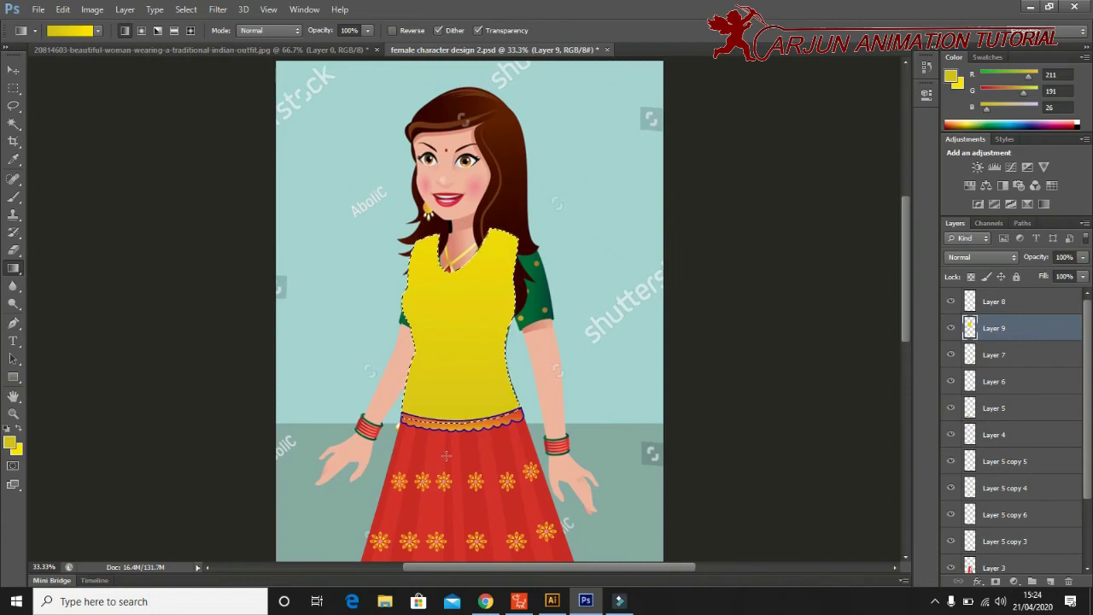
left_click_drag(441, 496, 448, 211)
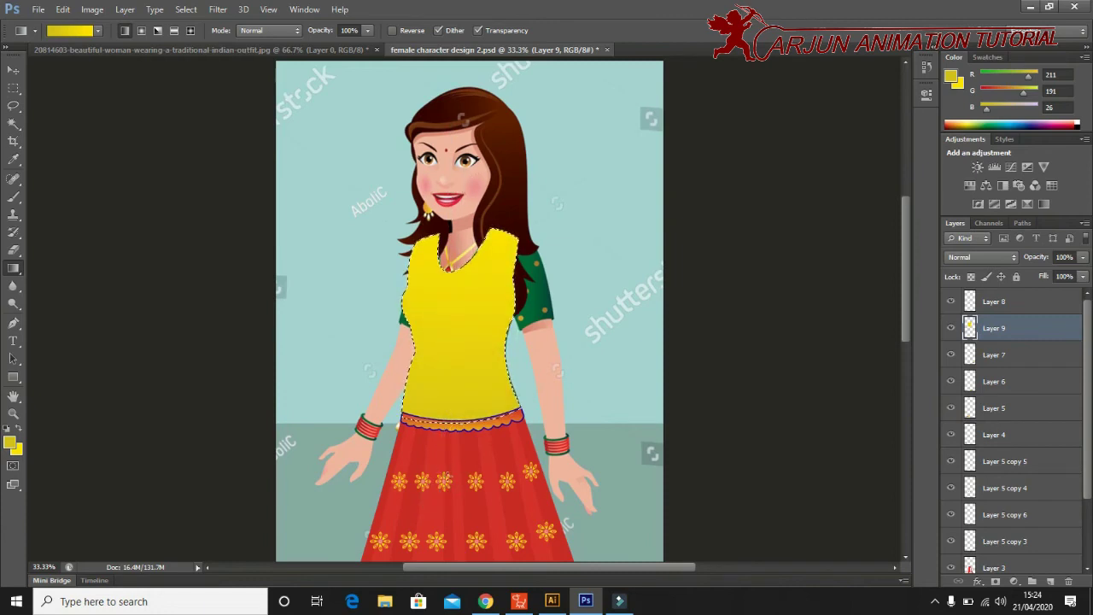
mouse_move(455, 423)
left_mouse_down()
mouse_move(469, 144)
mouse_move(437, 498)
mouse_move(439, 480)
left_mouse_up()
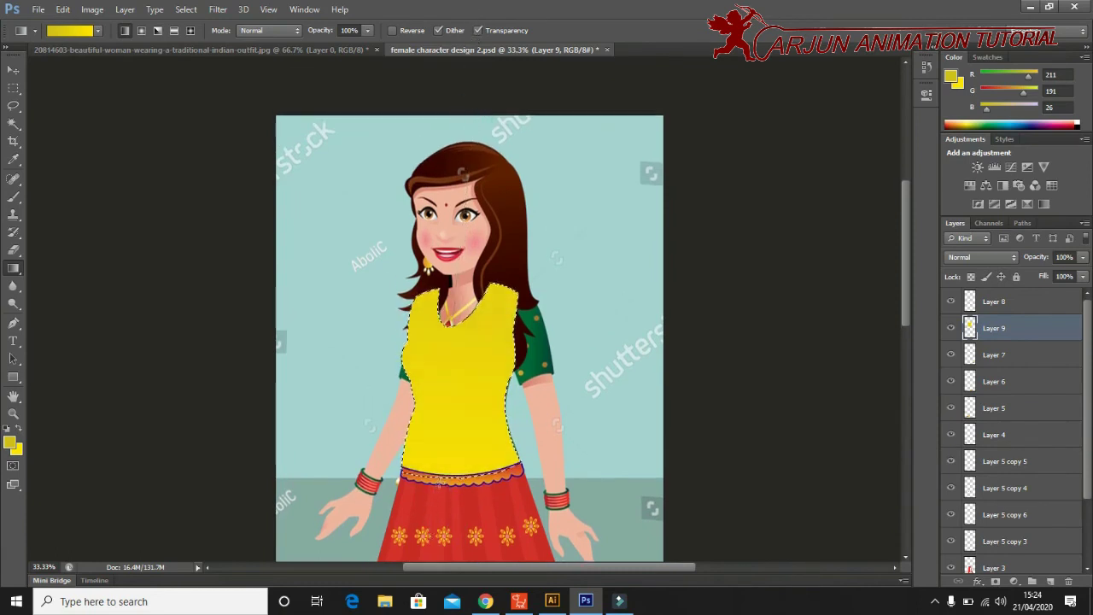
scroll(497, 311, "down", 2)
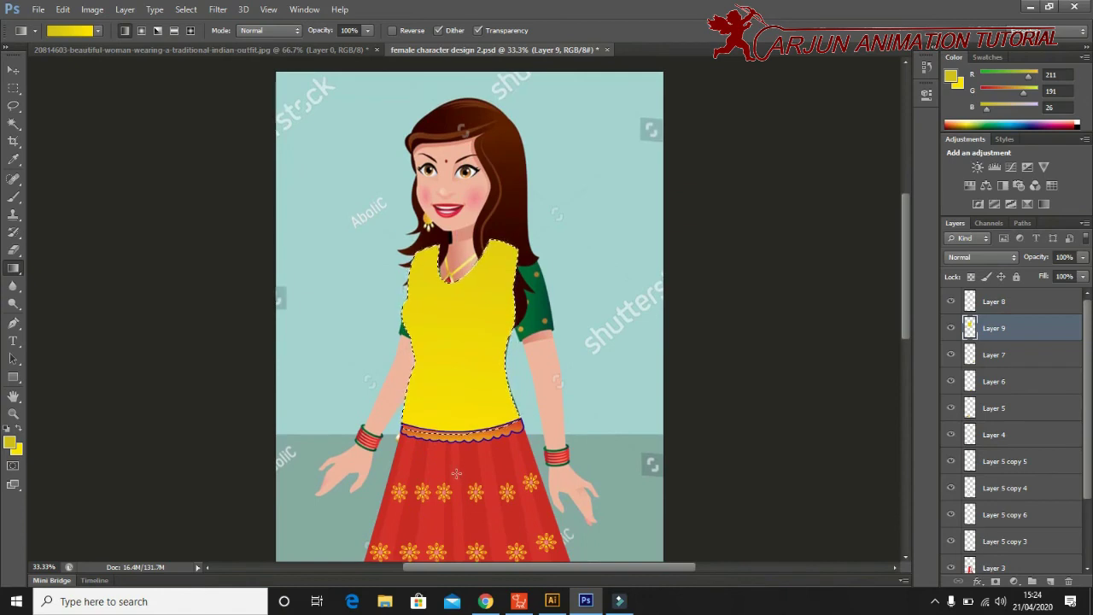
left_click_drag(465, 410, 476, 164)
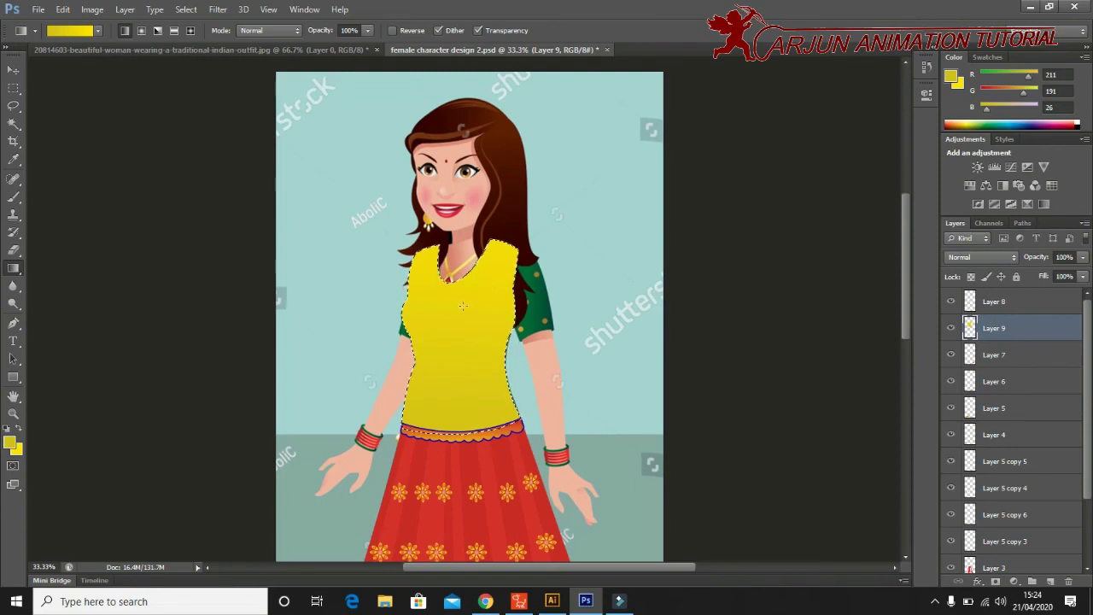
Reapply the blouse gradient with a darker yellow so it deepens to olive-yellow at the waist.
left_click(10, 441)
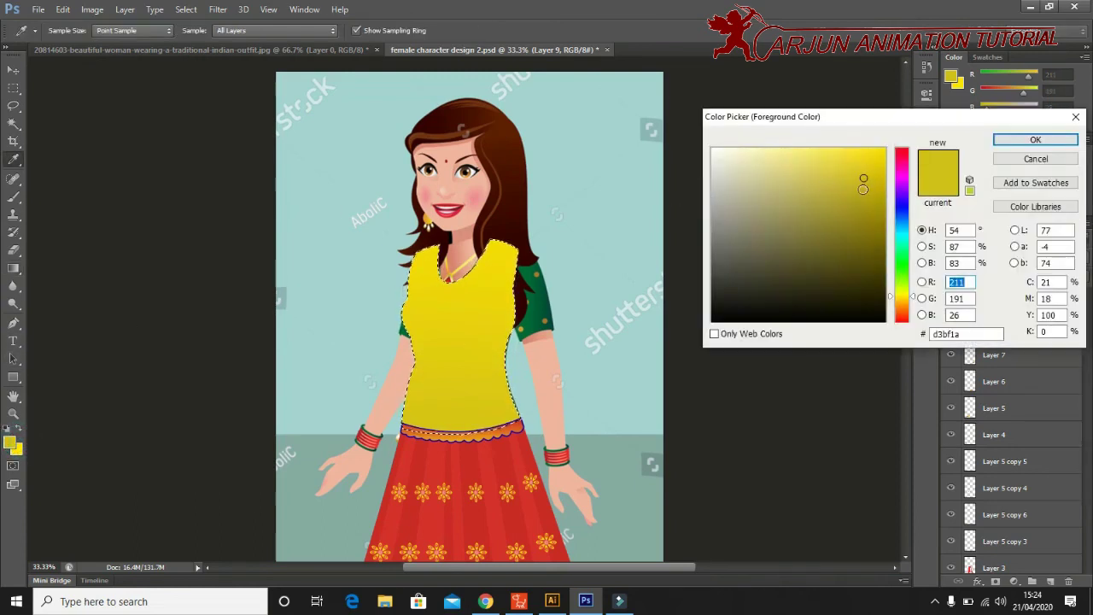
left_click(861, 197)
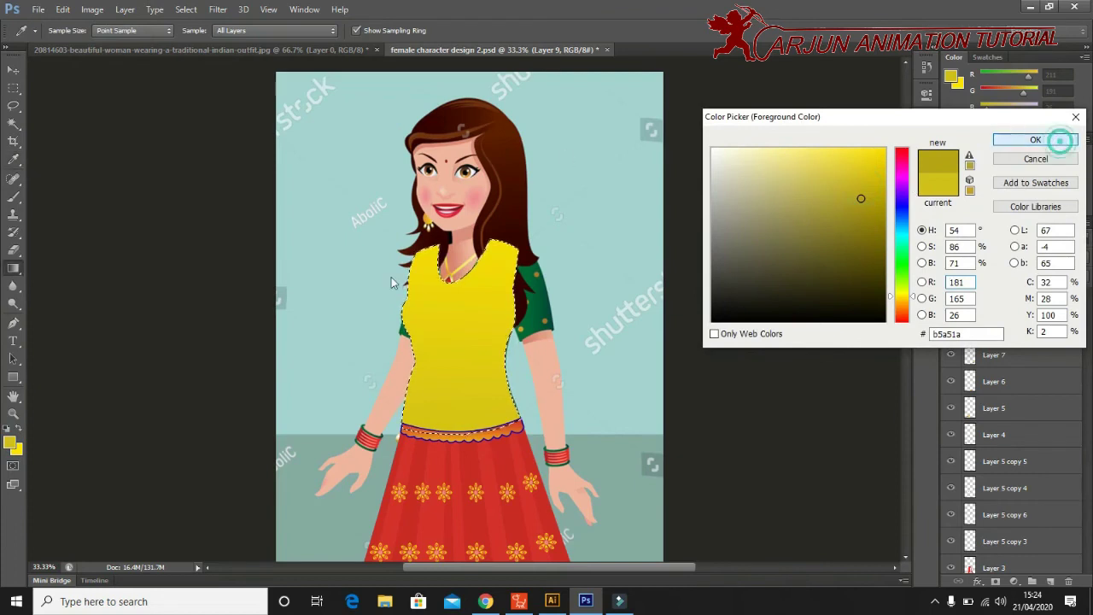
left_click(1036, 139)
left_click_drag(454, 410, 444, 300)
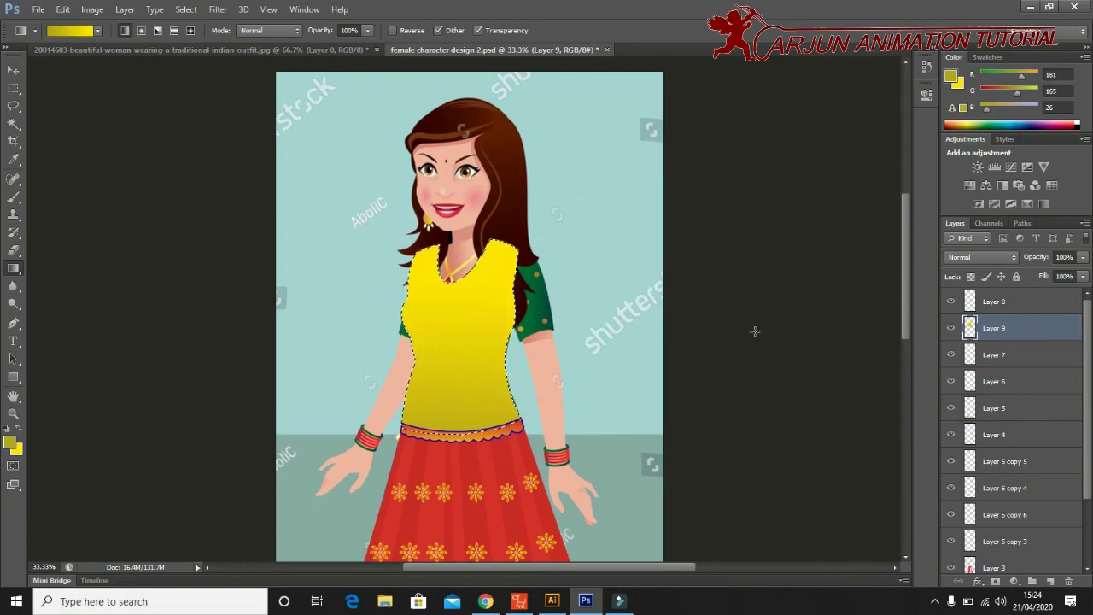
Set a lighter golden-yellow foreground for highlights and add Layer 10 above Layer 9.
left_click(12, 441)
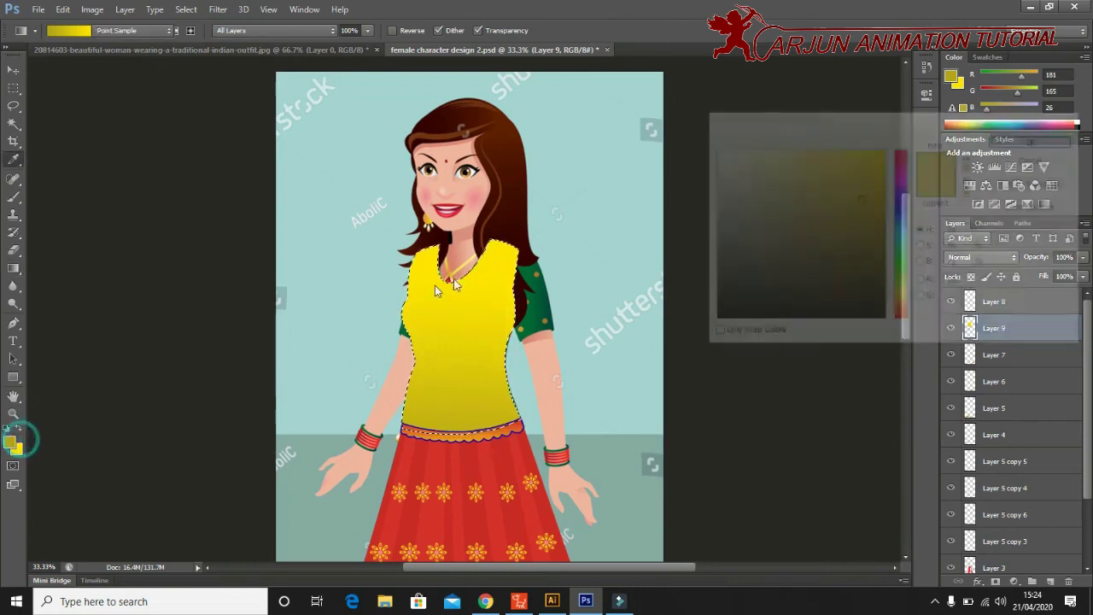
left_click(848, 170)
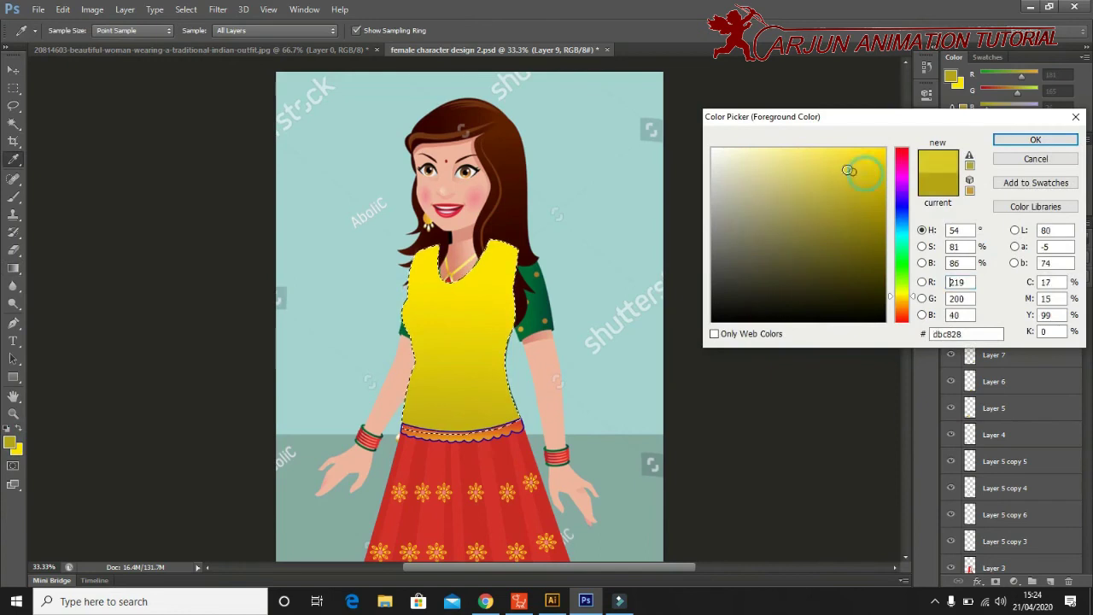
left_click(1035, 139)
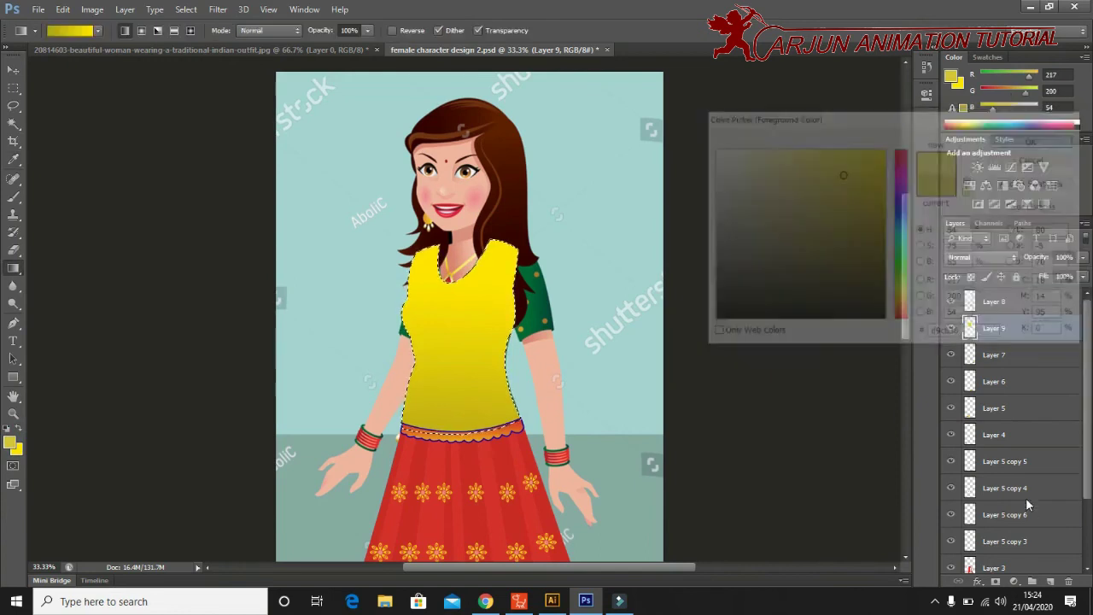
left_click(1051, 582)
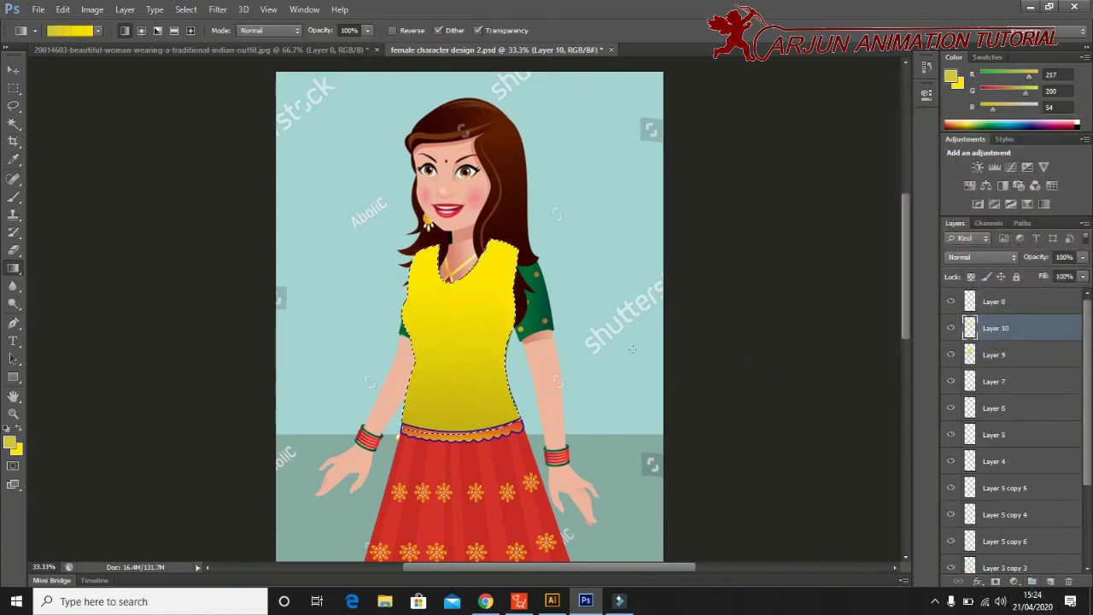
With a soft ~184 px brush, dab pale-yellow highlights on the right shoulder and down the blouse's left edge.
key("b")
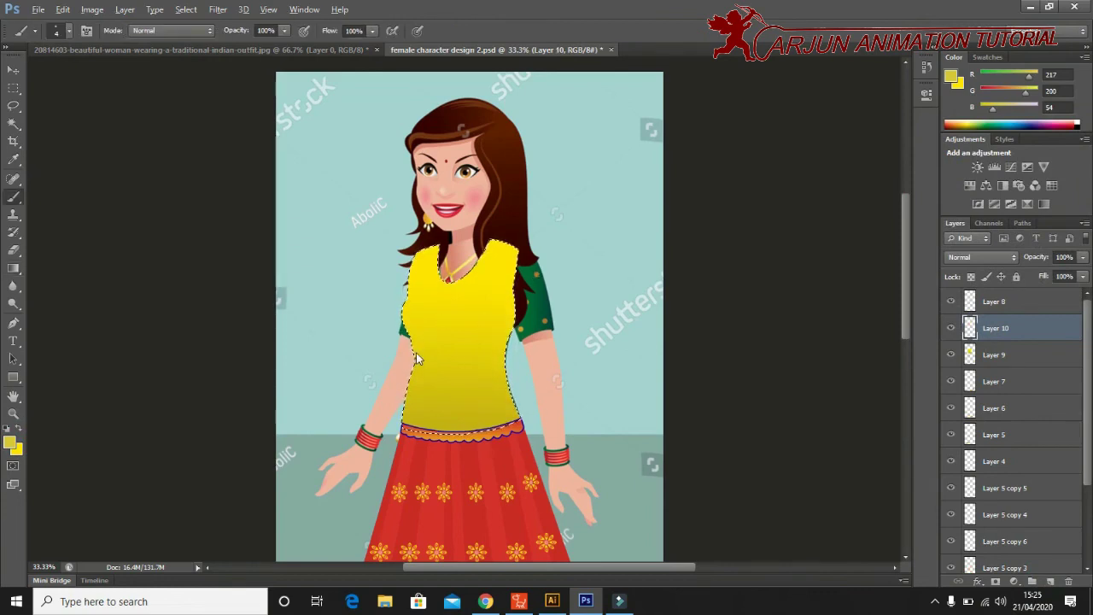
mouse_move(416, 352)
left_mouse_down()
mouse_move(446, 367)
mouse_move(481, 290)
left_mouse_up()
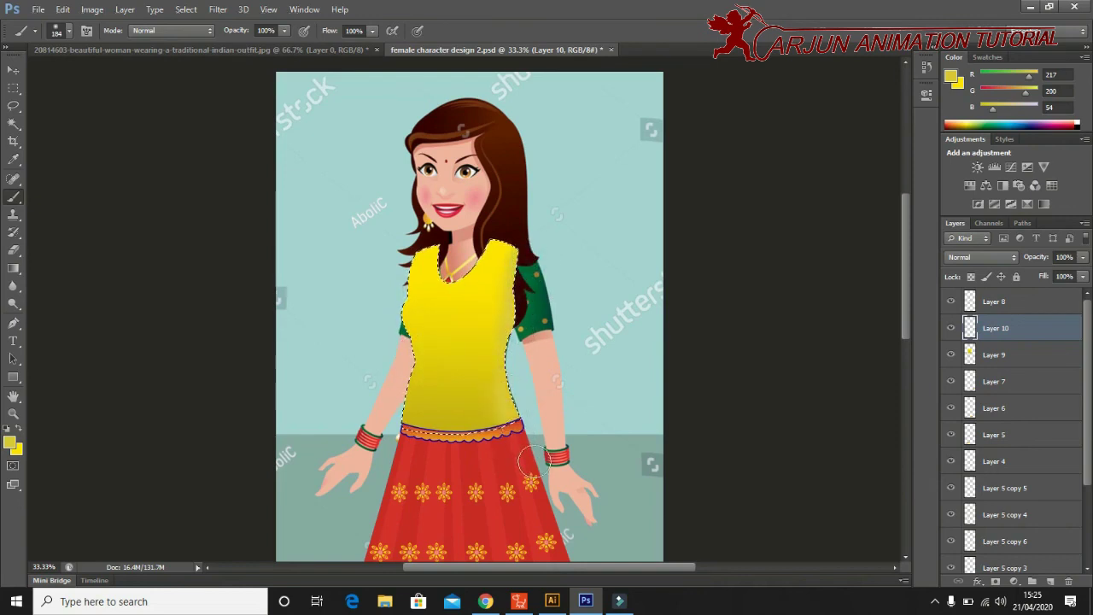
left_click(523, 256)
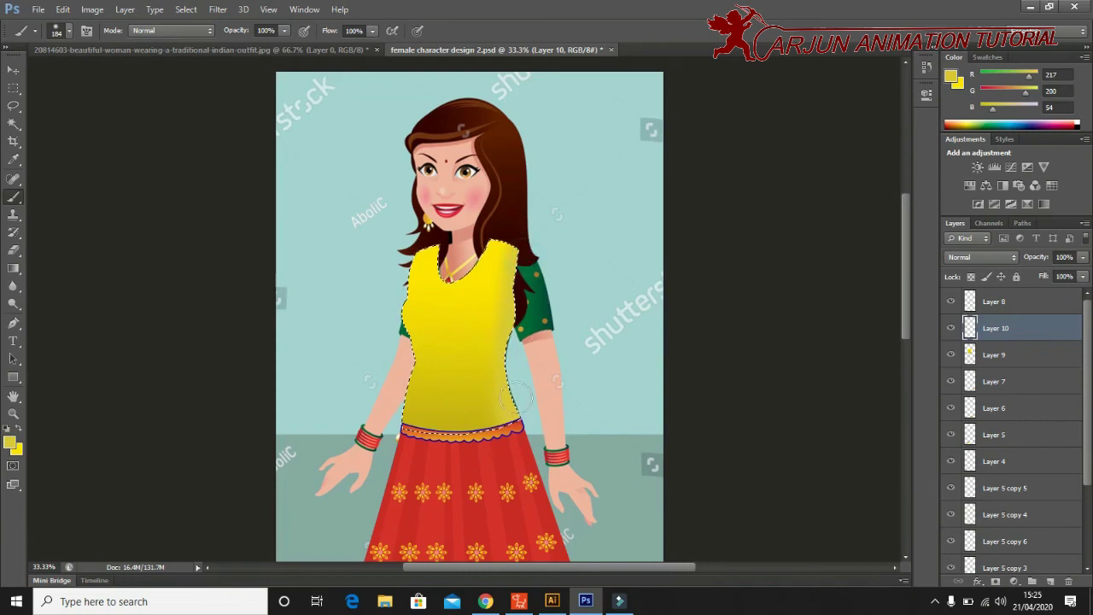
left_click(390, 304)
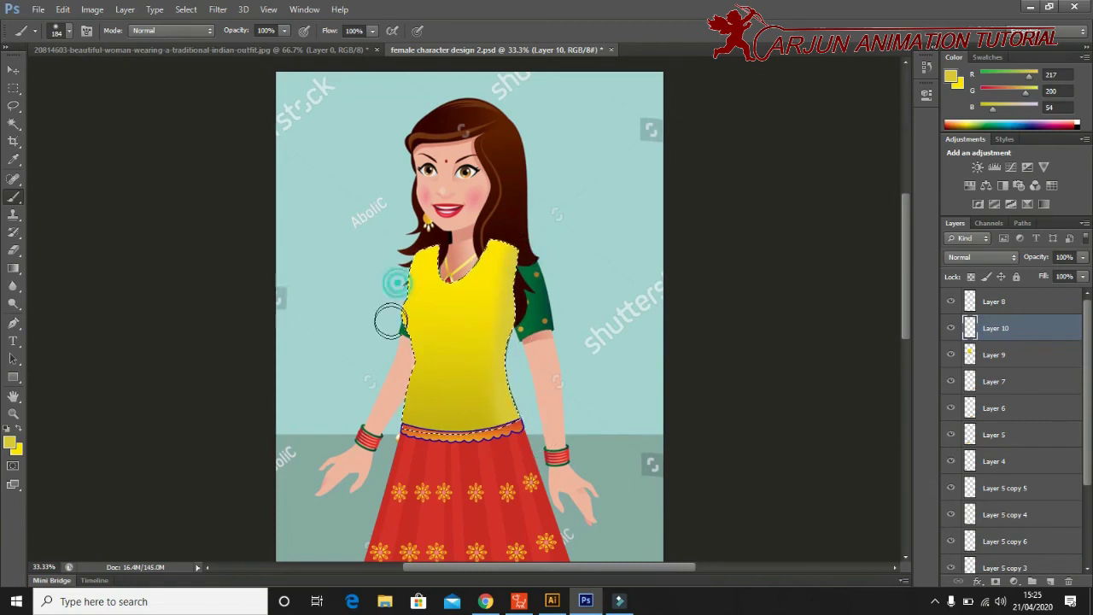
left_click(390, 316)
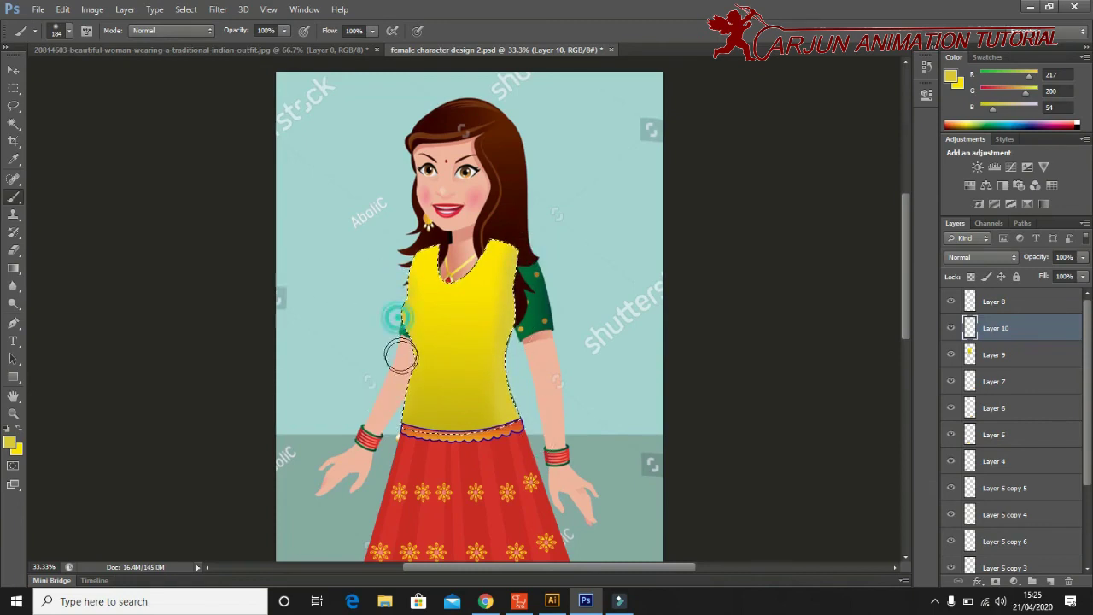
left_click(390, 412)
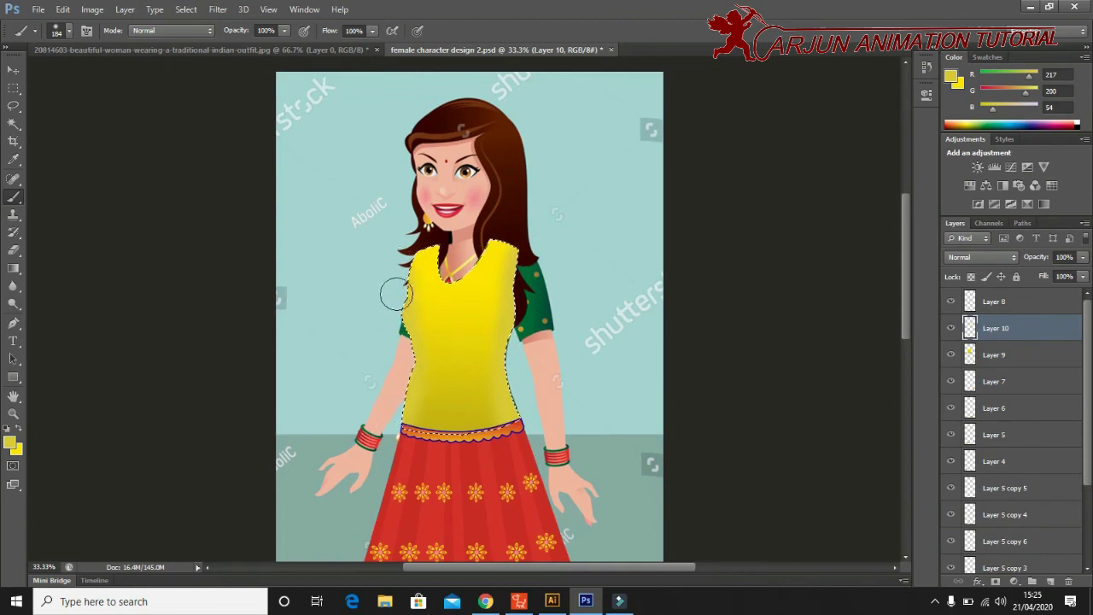
left_click_drag(401, 329, 400, 399)
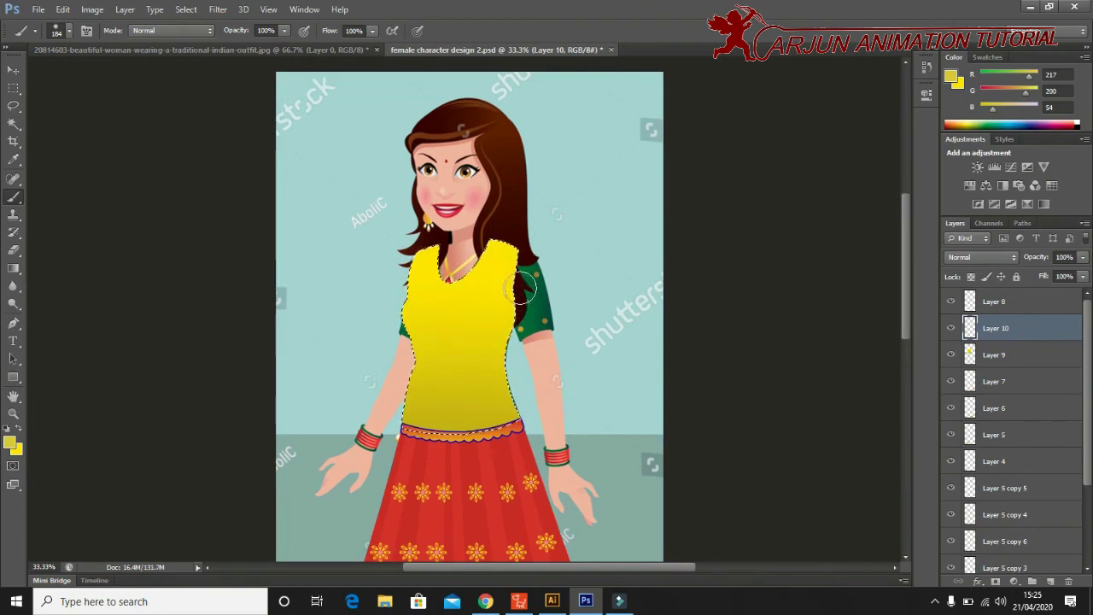
Paint pale-yellow highlights along the blouse's right edge by the sleeve and touch up its left edge.
left_click_drag(510, 297, 505, 339)
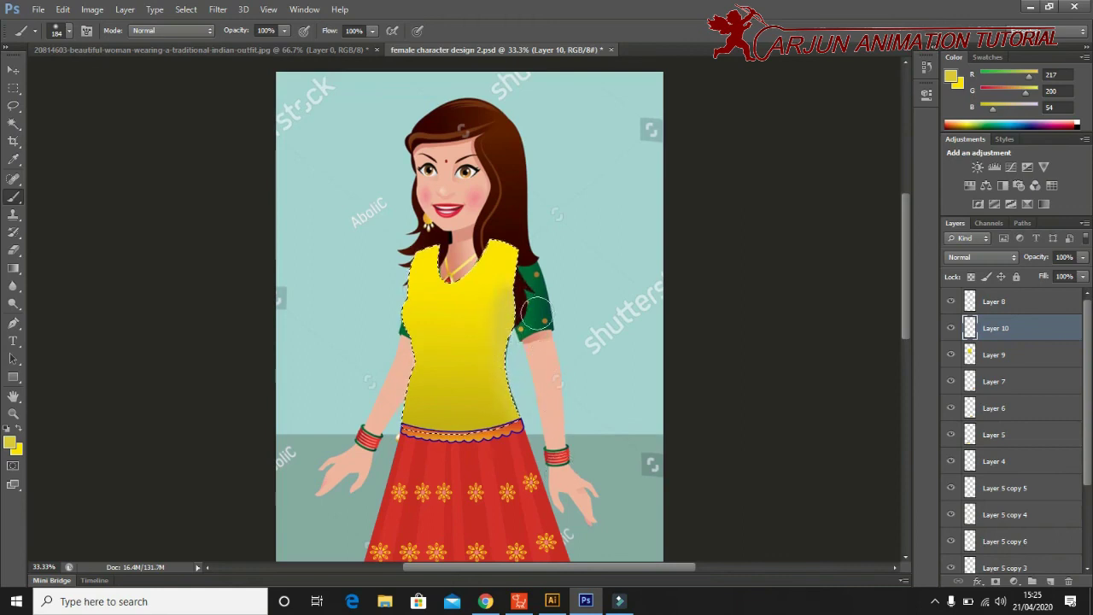
left_click_drag(410, 325, 403, 311)
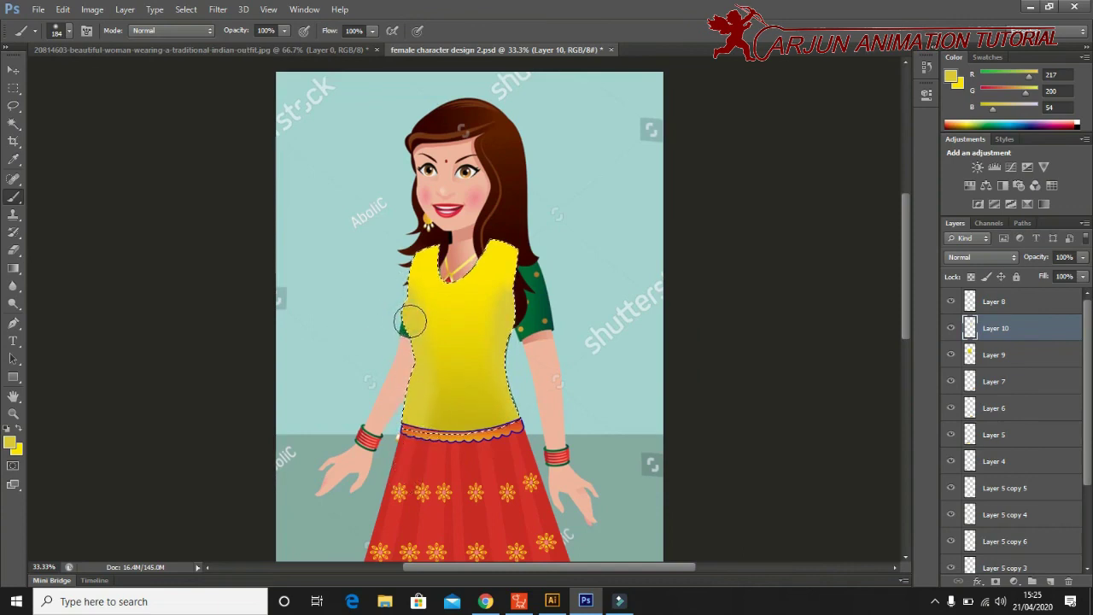
left_click(402, 343)
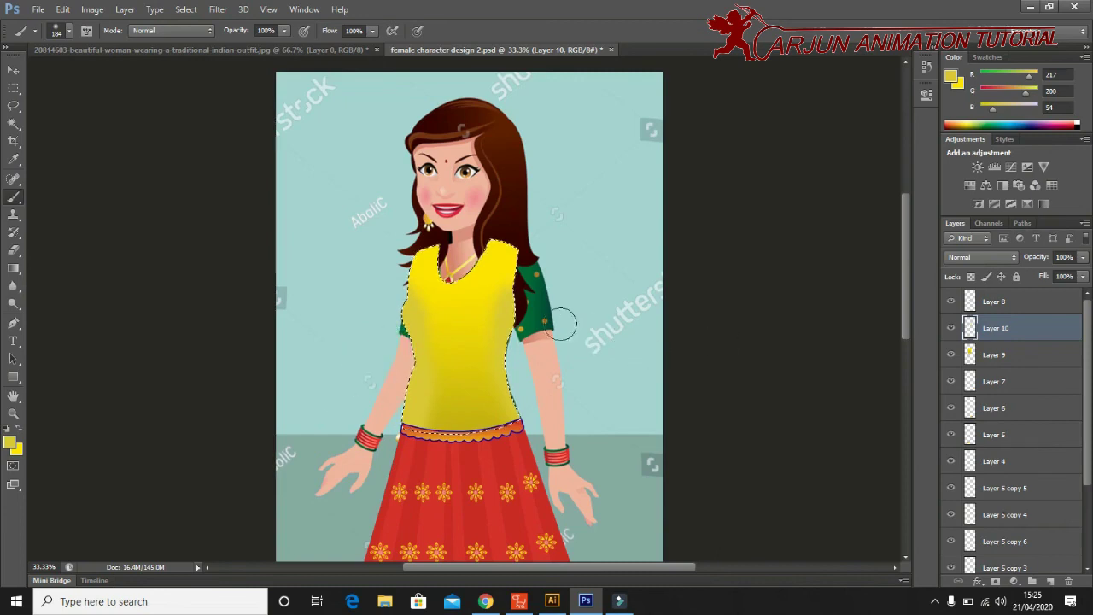
left_click(520, 318)
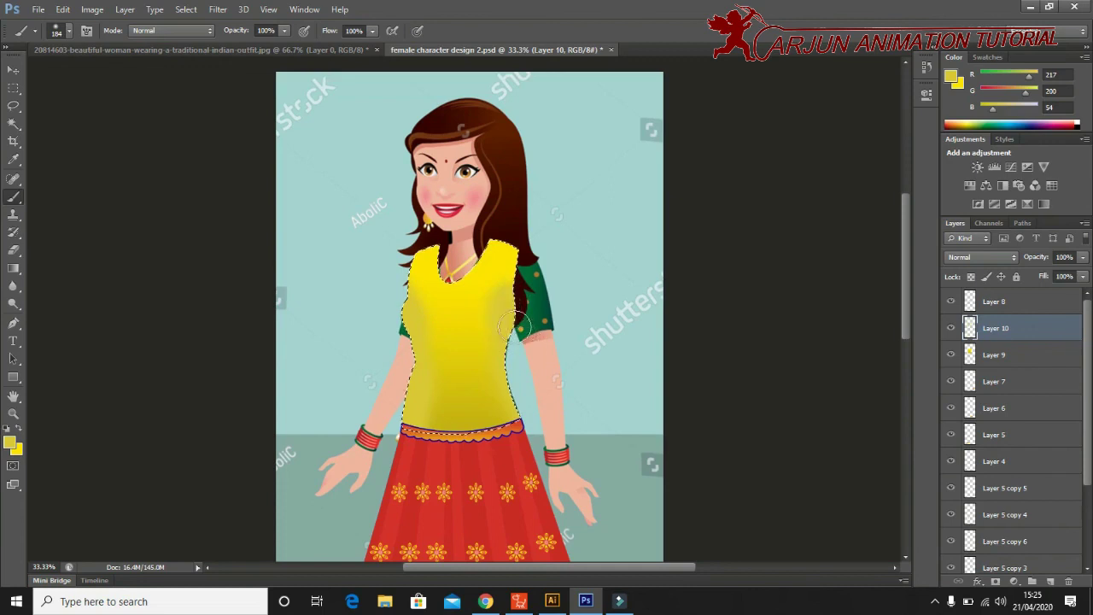
left_click(537, 329)
left_click(415, 348)
Remove the brushed highlight layer and refill the Layer 9 blouse with a yellow gradient from skirt to neck.
key("ctrl+e")
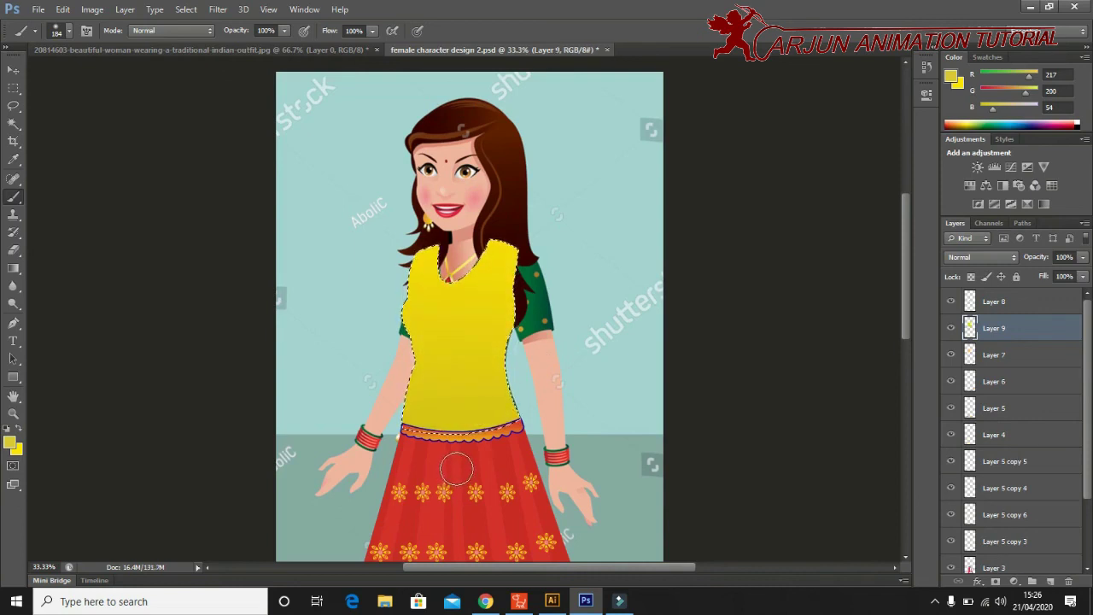
key("g")
mouse_move(450, 475)
left_mouse_down()
mouse_move(465, 241)
mouse_move(418, 484)
mouse_move(461, 219)
mouse_move(441, 475)
left_mouse_up()
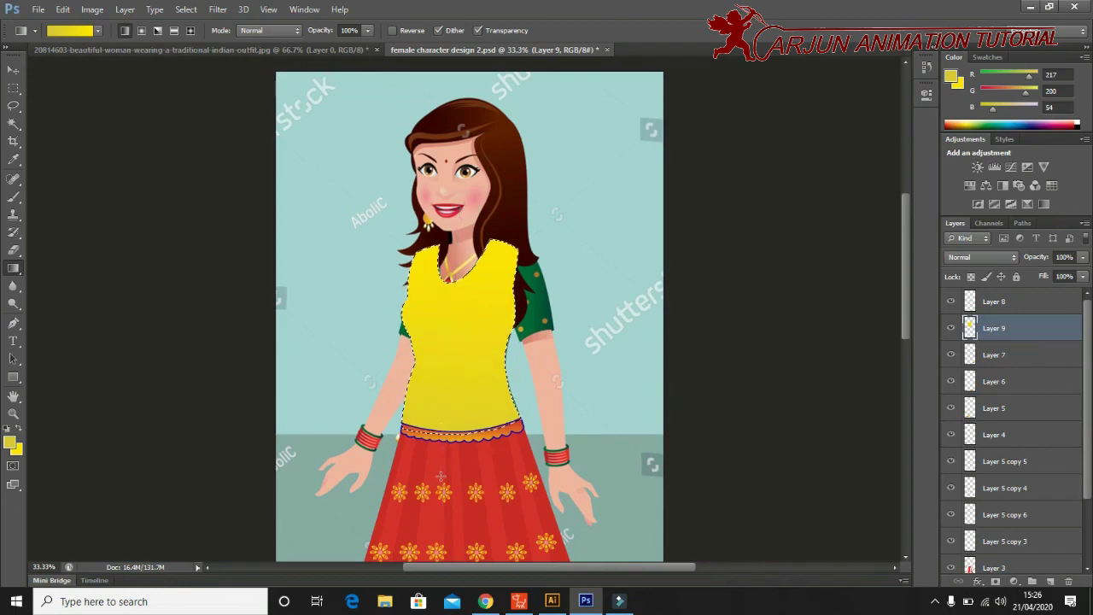